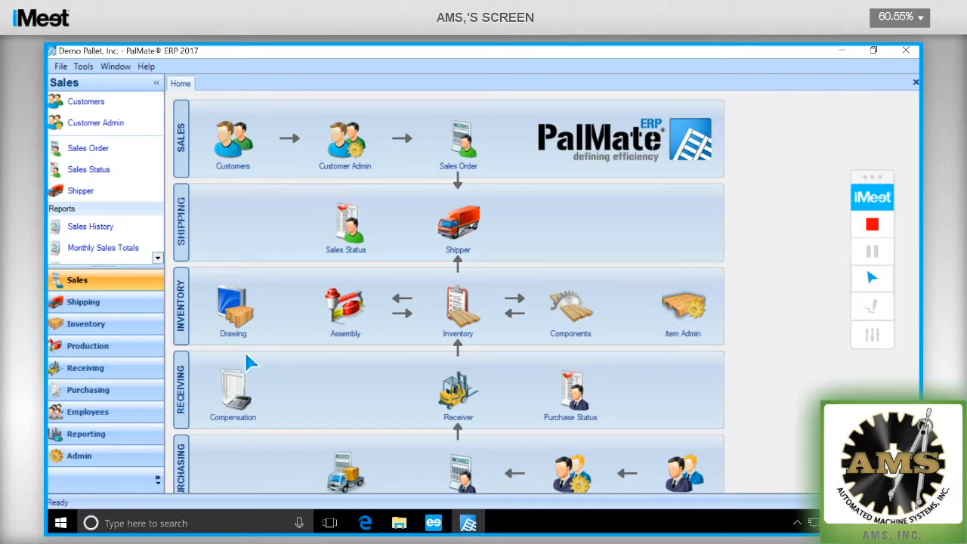
click(158, 258)
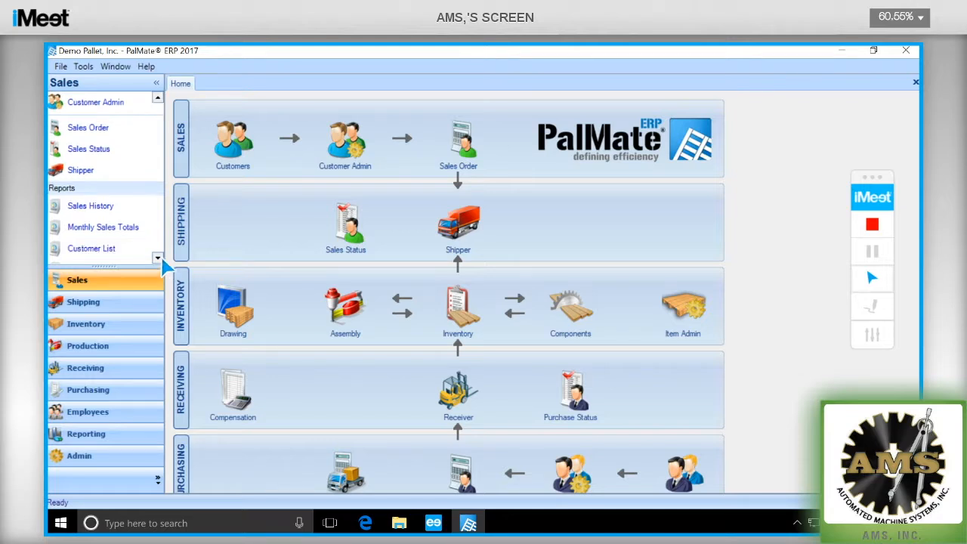
click(161, 259)
click(161, 259)
click(161, 260)
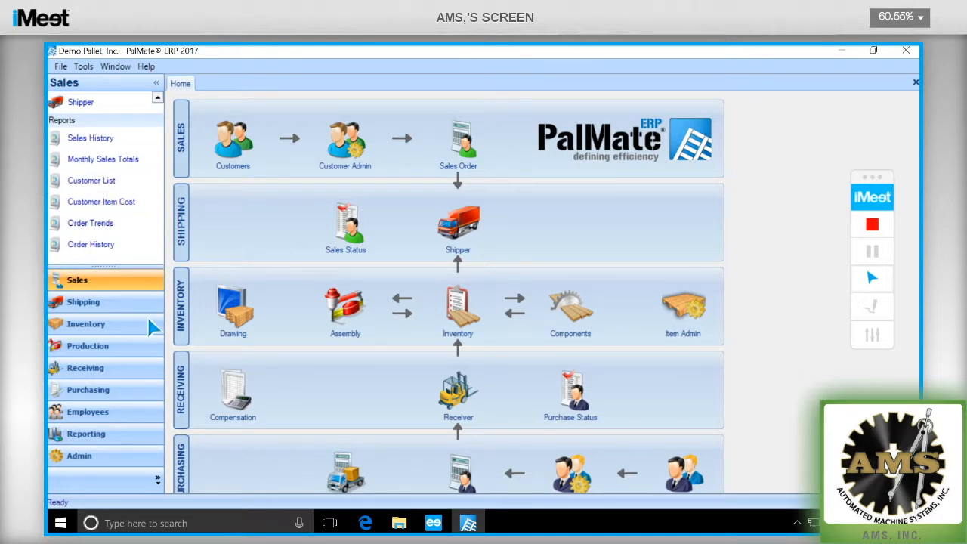
- Open Report Admin from the Admin module
click(109, 454)
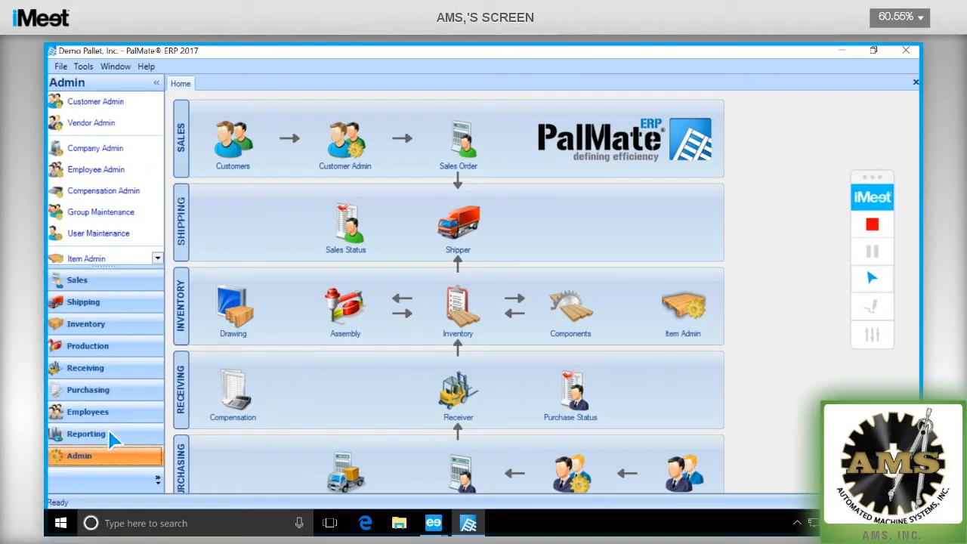
click(159, 258)
click(158, 259)
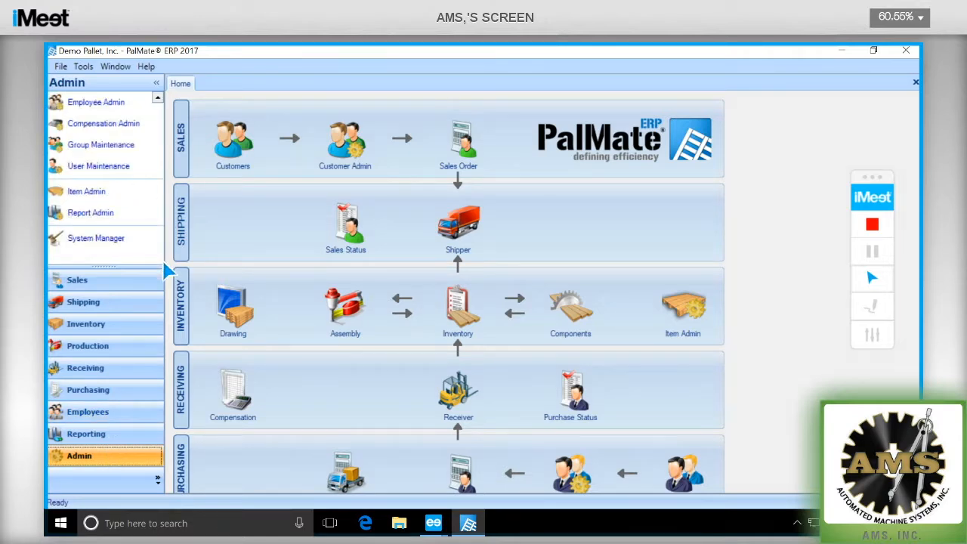
click(106, 213)
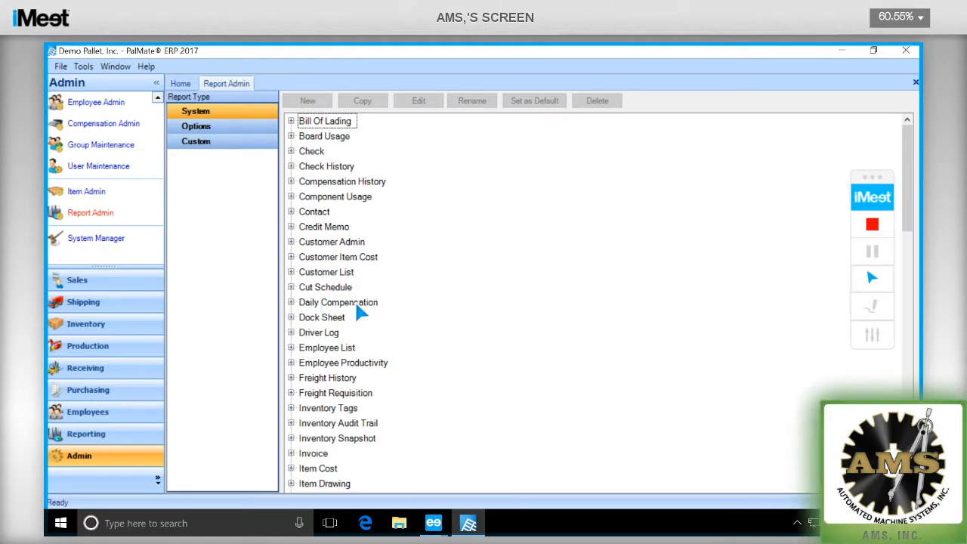
- Look through the list of system reports, then expand Bill Of Lading and select its System version
scroll(344, 316, down, 4)
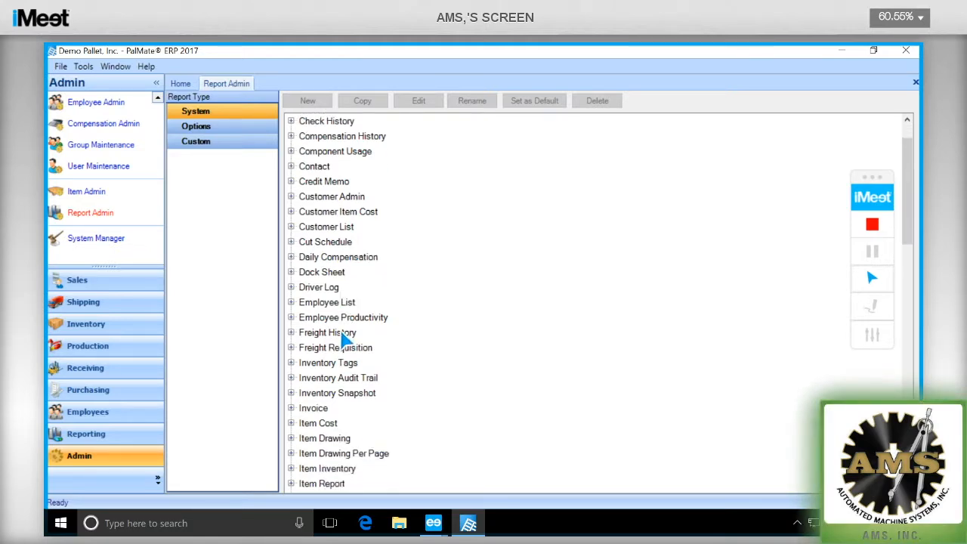
scroll(342, 334, down, 1)
click(342, 334)
scroll(385, 315, down, 2)
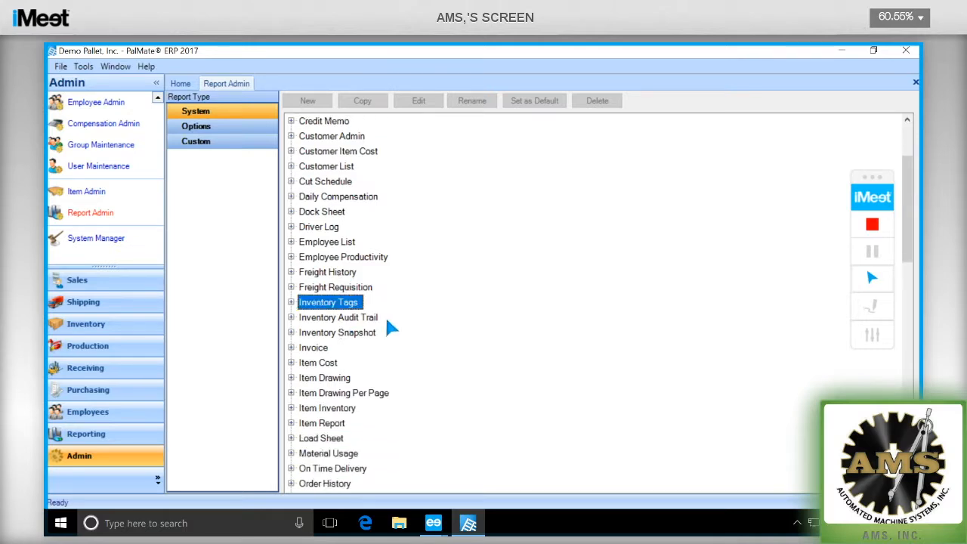
click(338, 443)
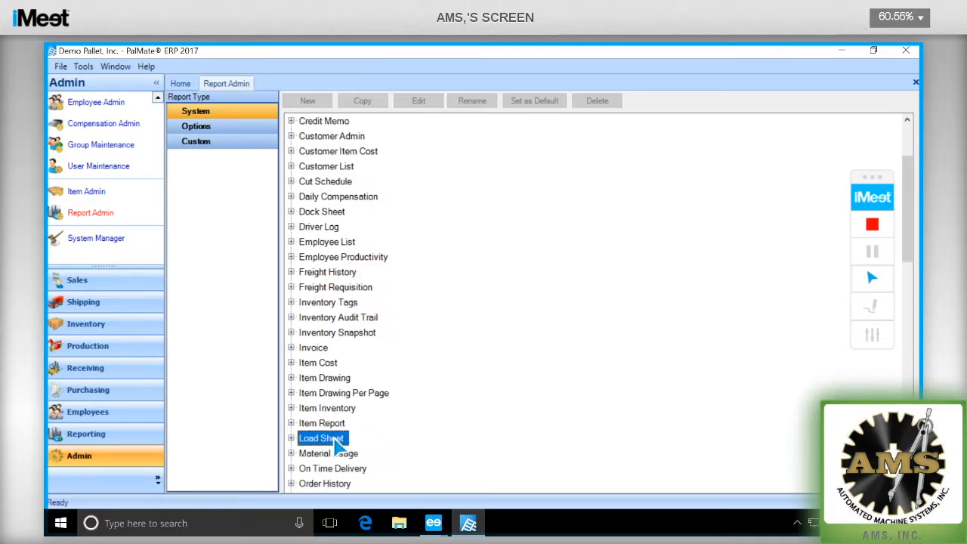
scroll(368, 242, up, 7)
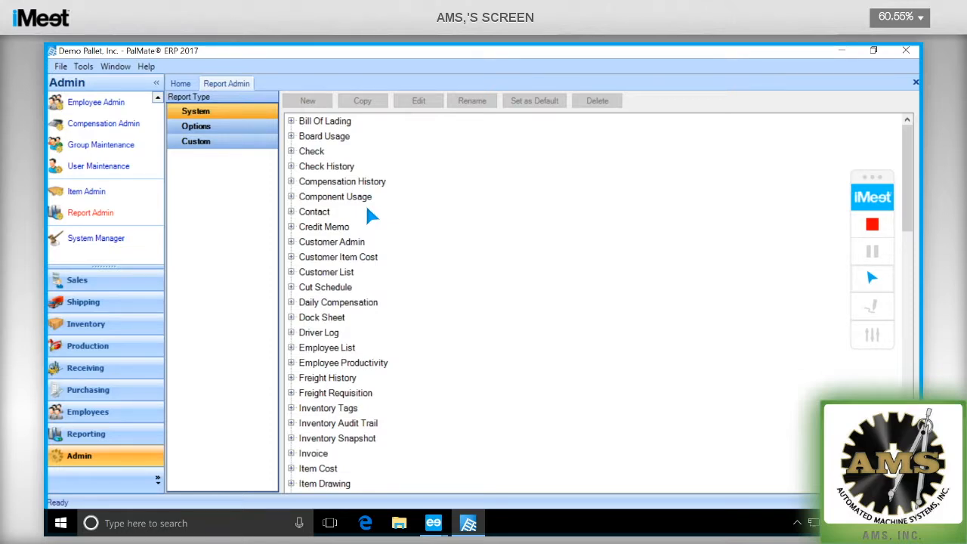
click(296, 127)
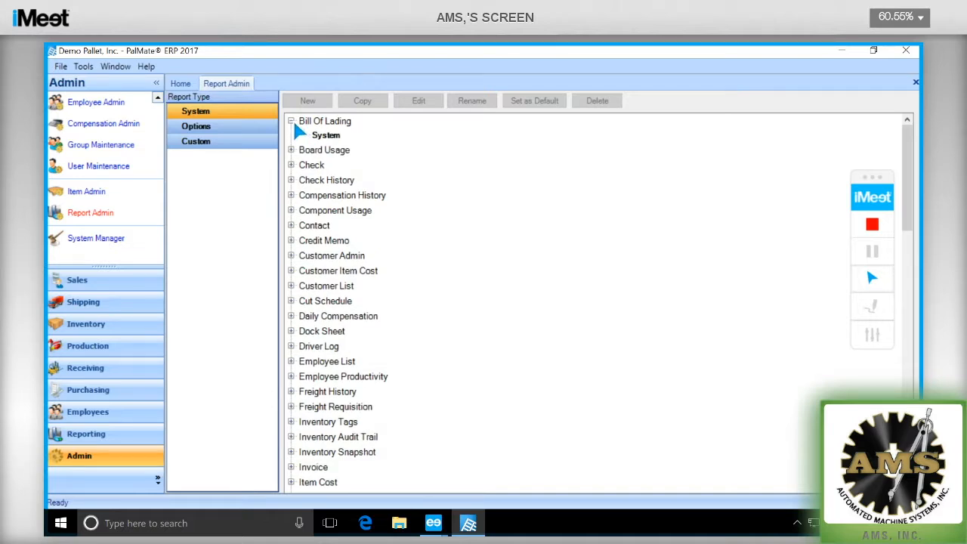
click(331, 136)
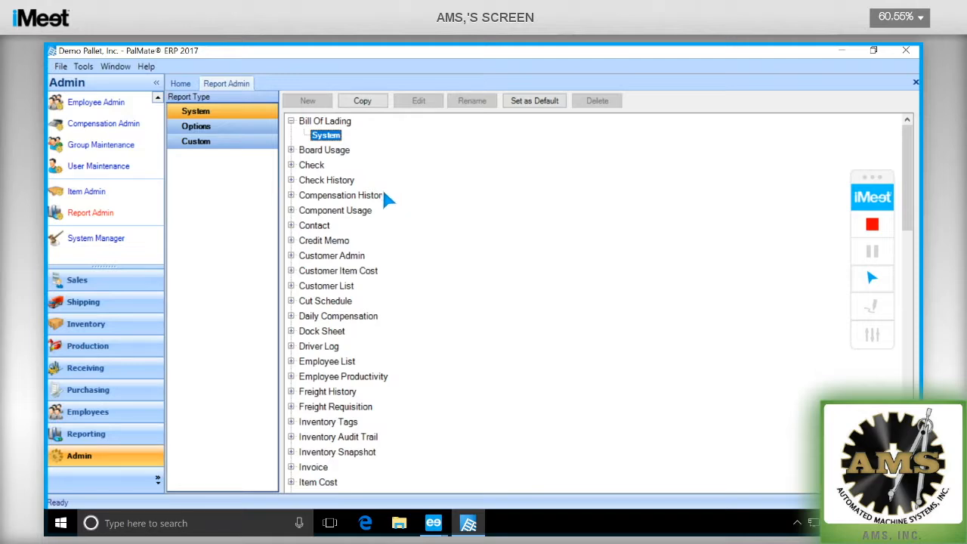
- Review the Options report type with Sales History expanded, compare the System and Custom types, and end on the Custom reports
click(223, 129)
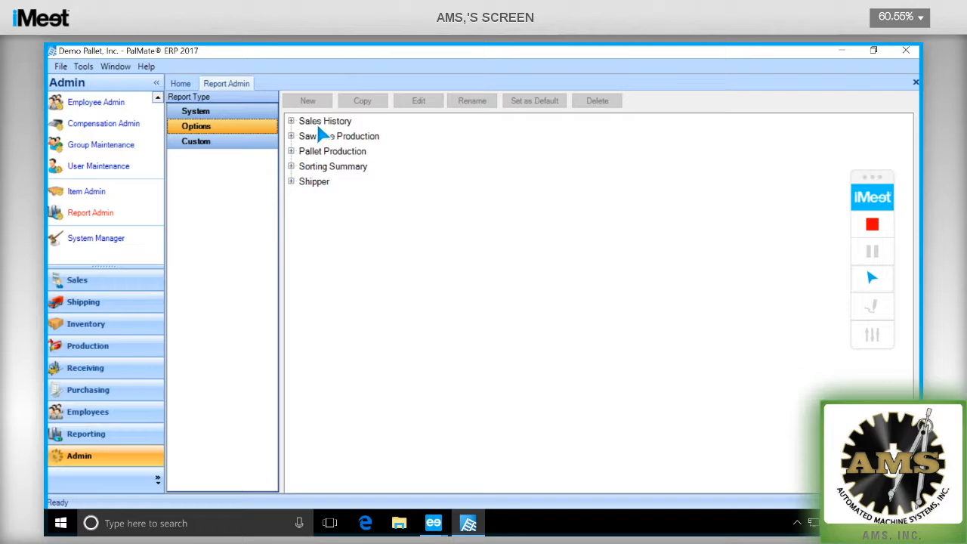
click(292, 121)
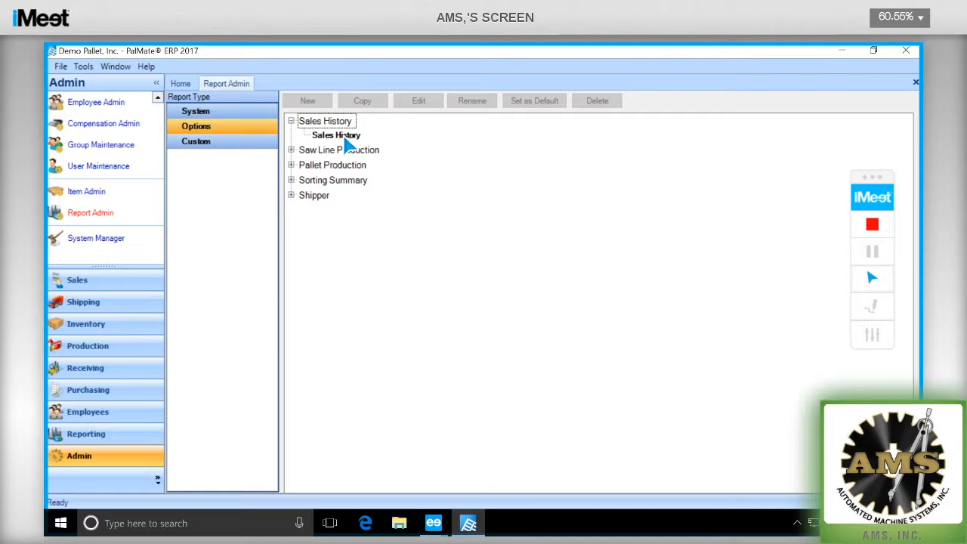
click(229, 142)
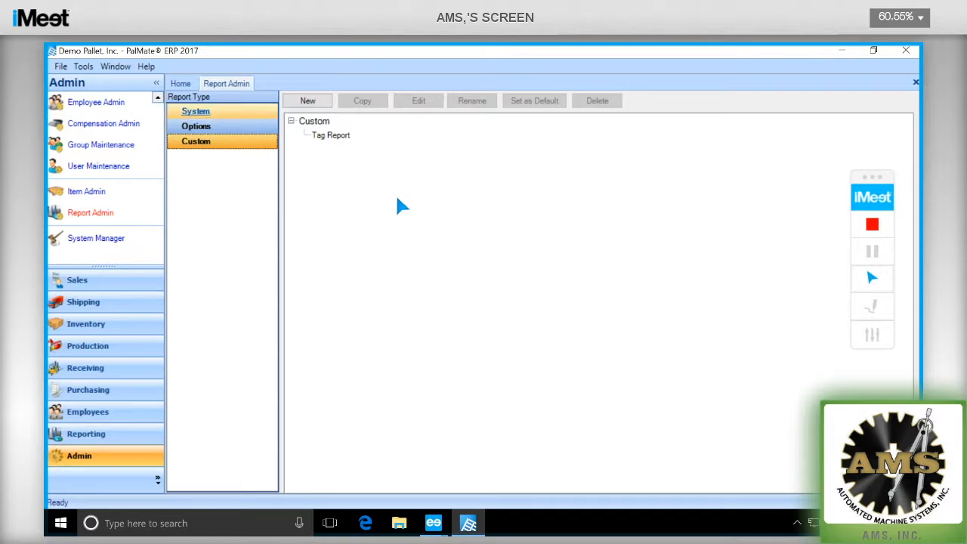
click(231, 113)
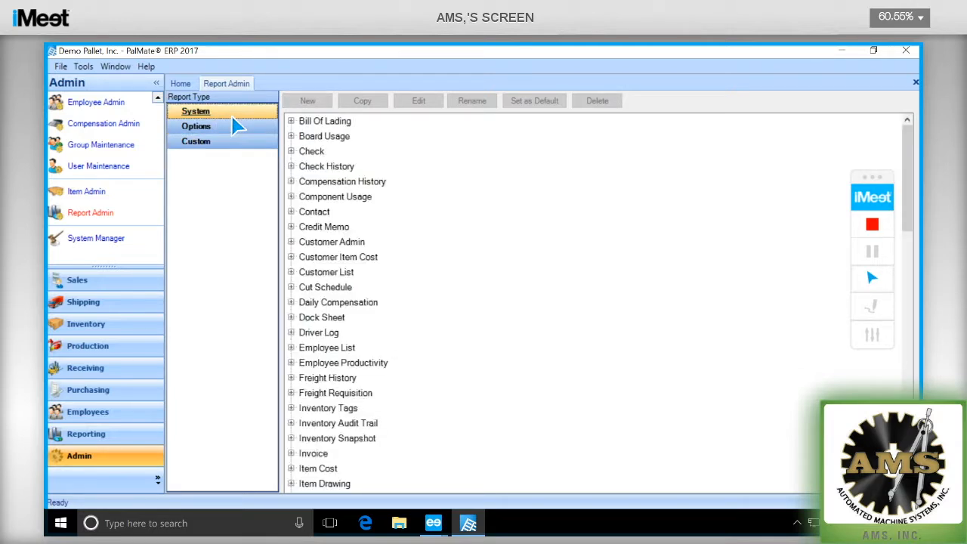
click(234, 141)
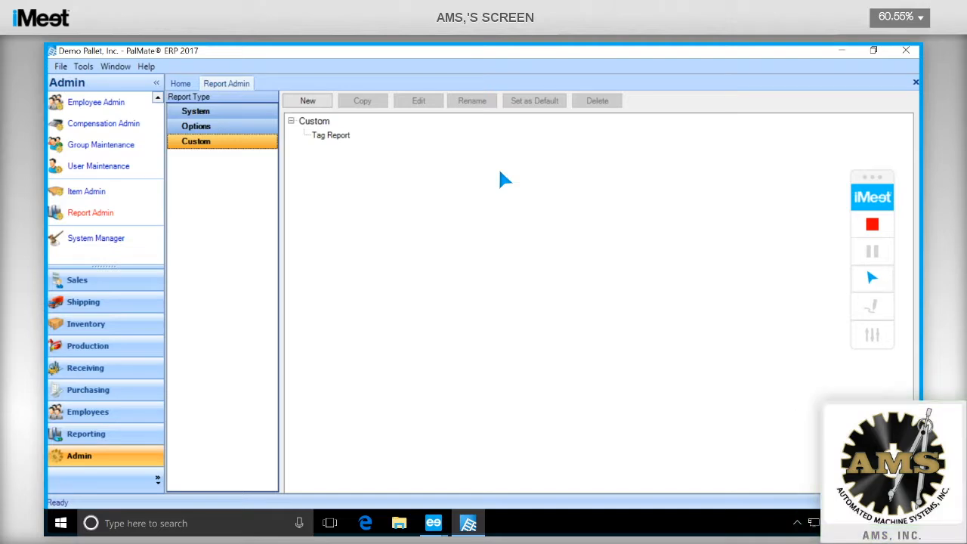
- Open the report connection string settings, clear the login ID and password, and close the dialog without saving
click(80, 72)
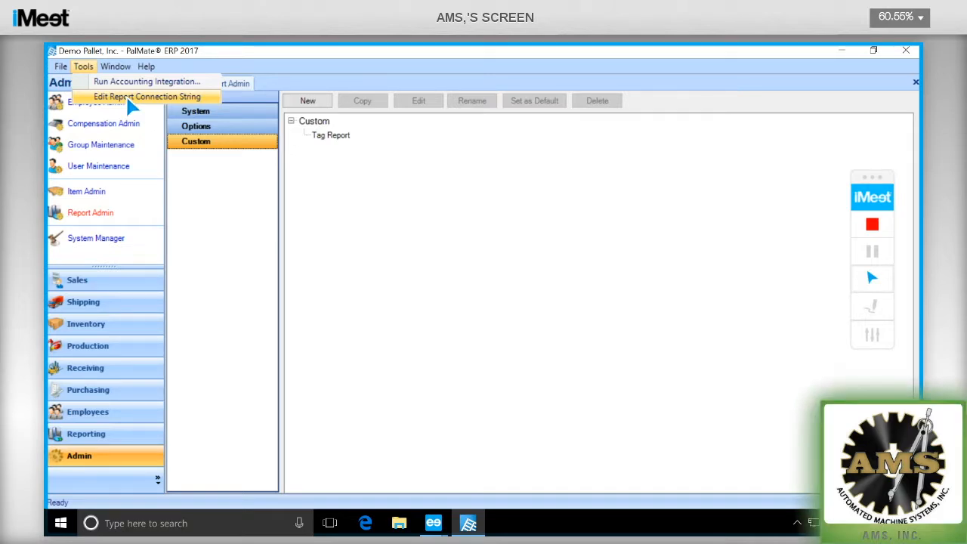
click(127, 98)
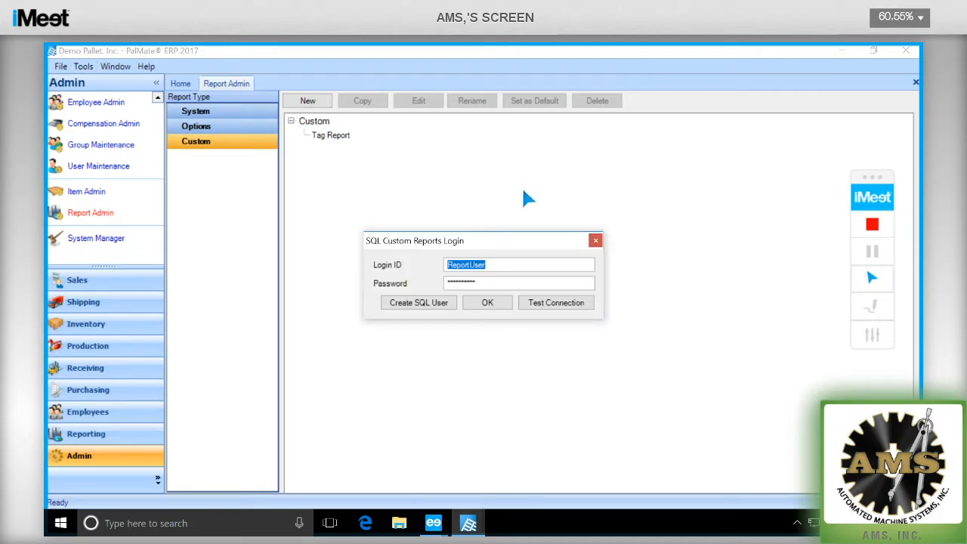
click(504, 263)
drag(504, 263, 437, 264)
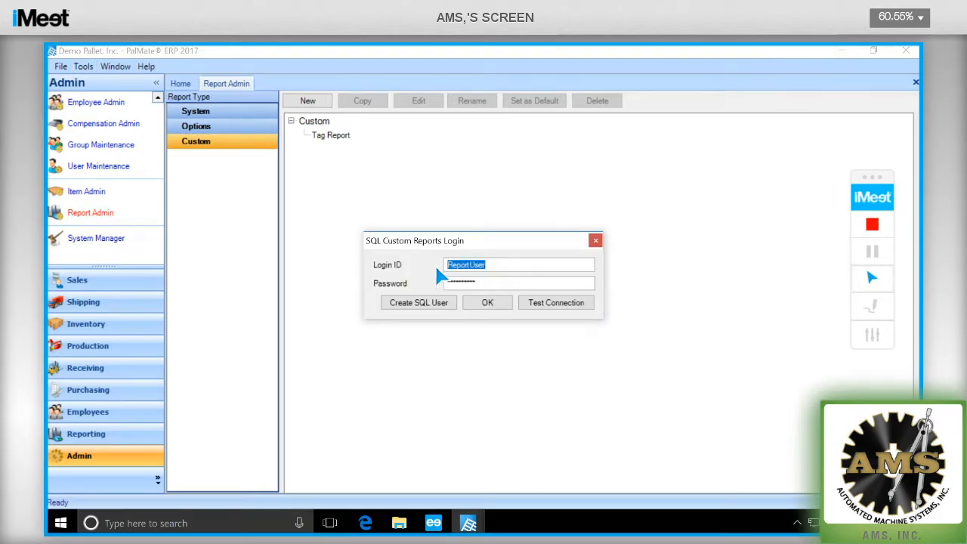
key(BackSpace)
drag(491, 278, 432, 287)
key(BackSpace)
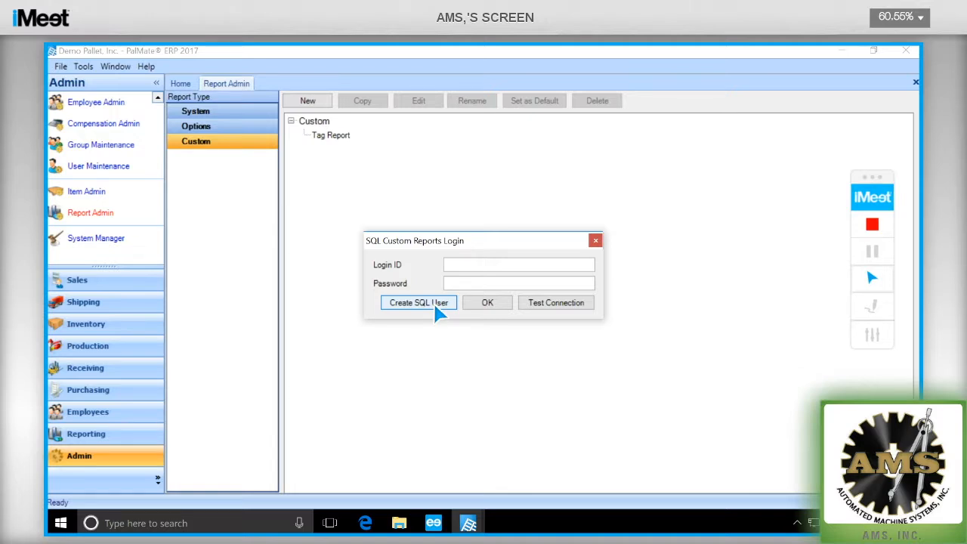
click(599, 244)
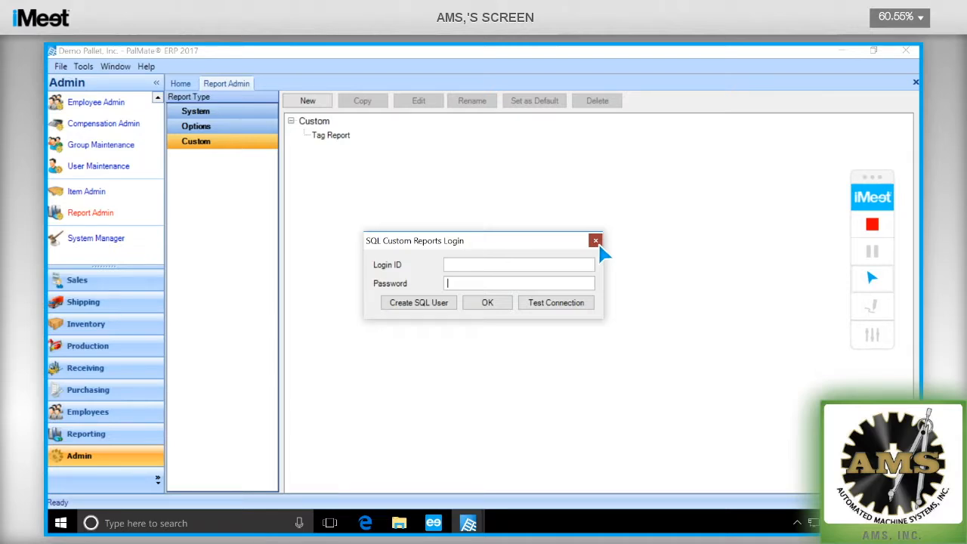
click(598, 244)
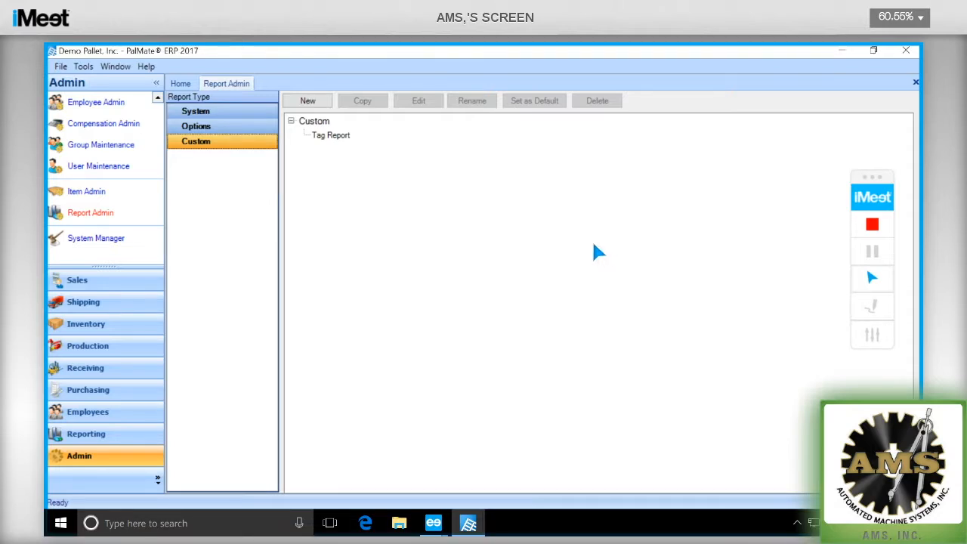
- Reopen the report connection string settings to check the stored SQL login, and close them unchanged
click(83, 66)
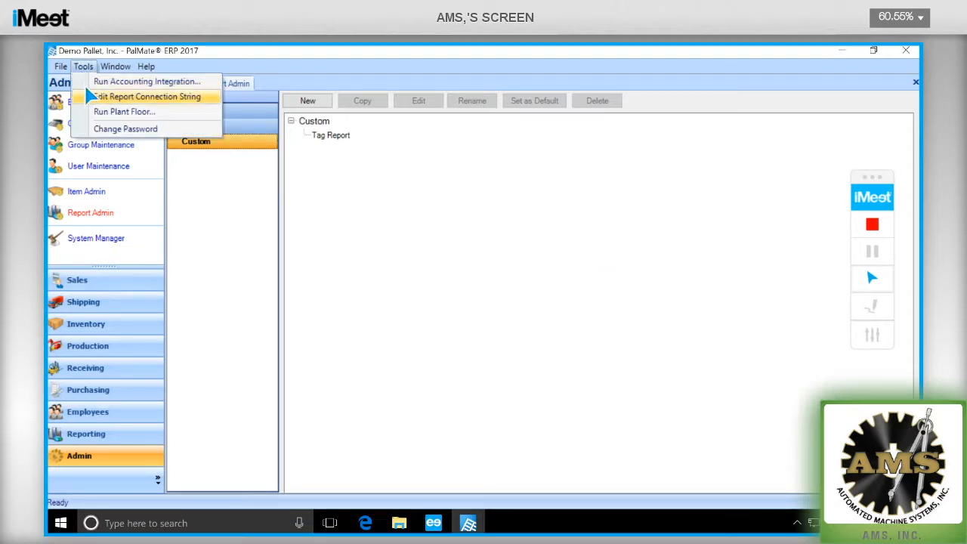
click(136, 97)
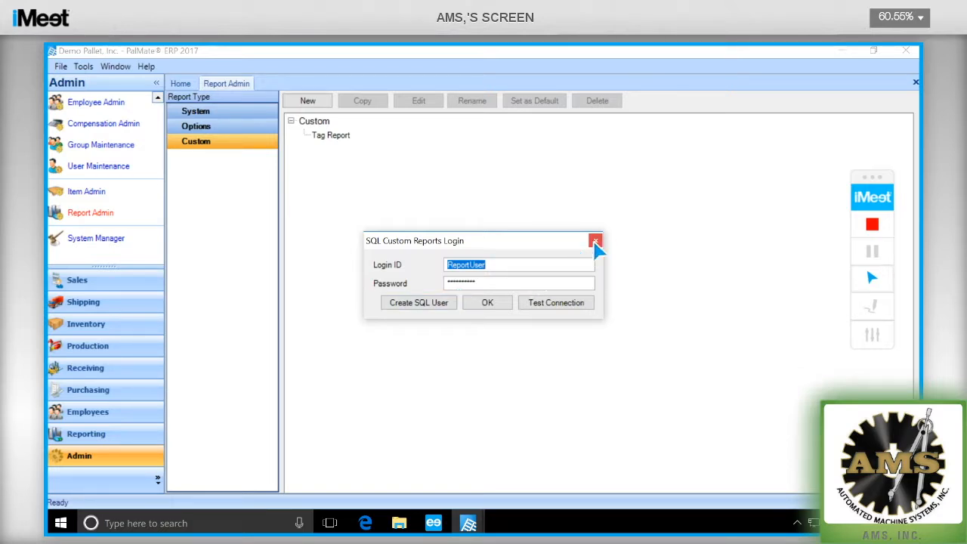
click(596, 242)
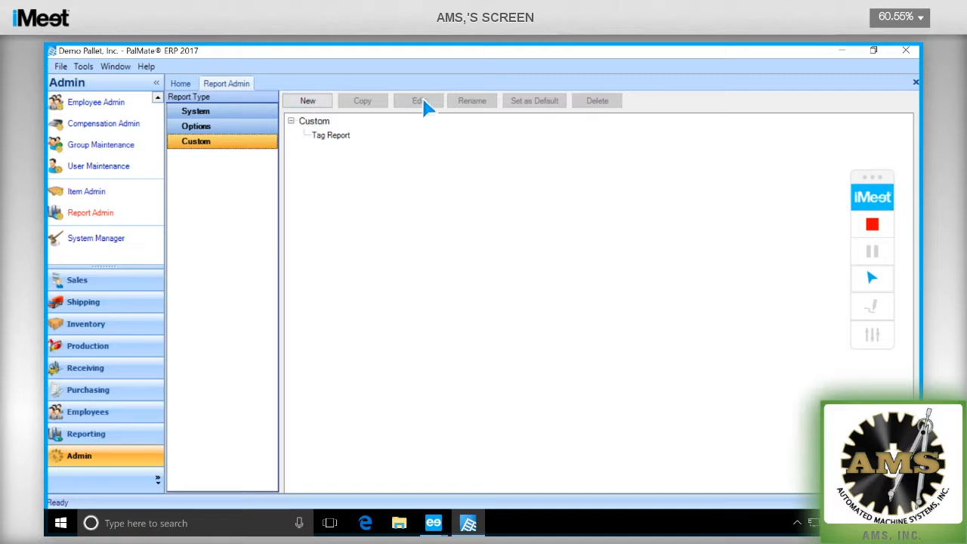
- Create a new custom report named Tag Report 2
click(322, 137)
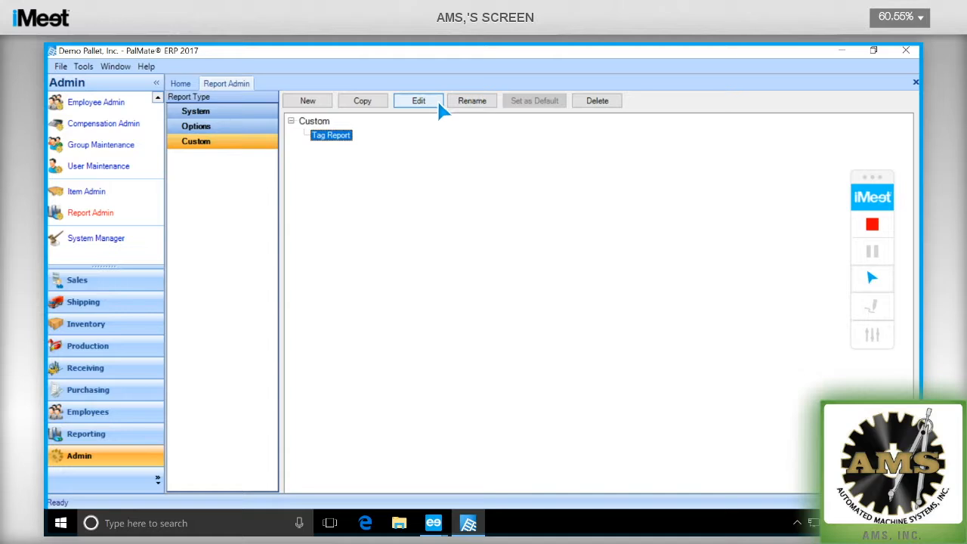
click(331, 106)
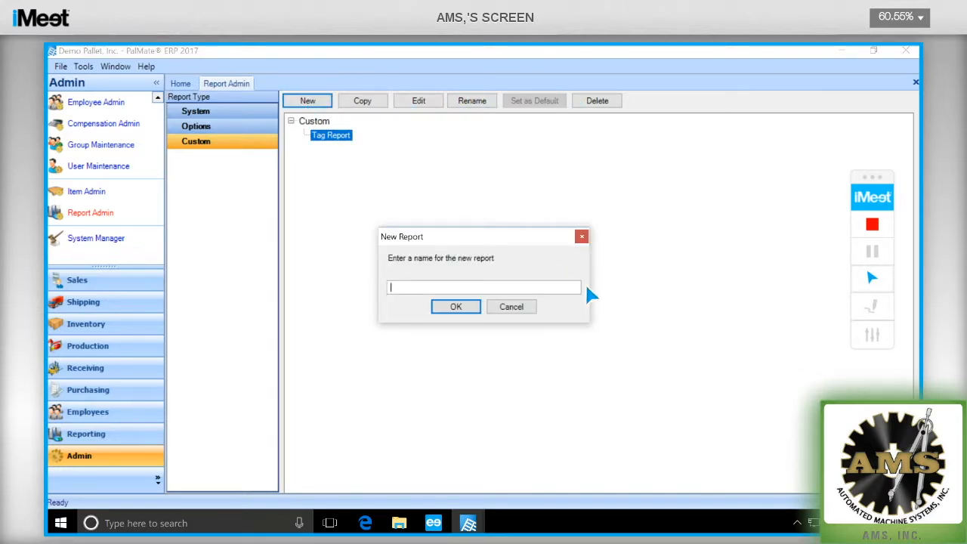
text(Tag)
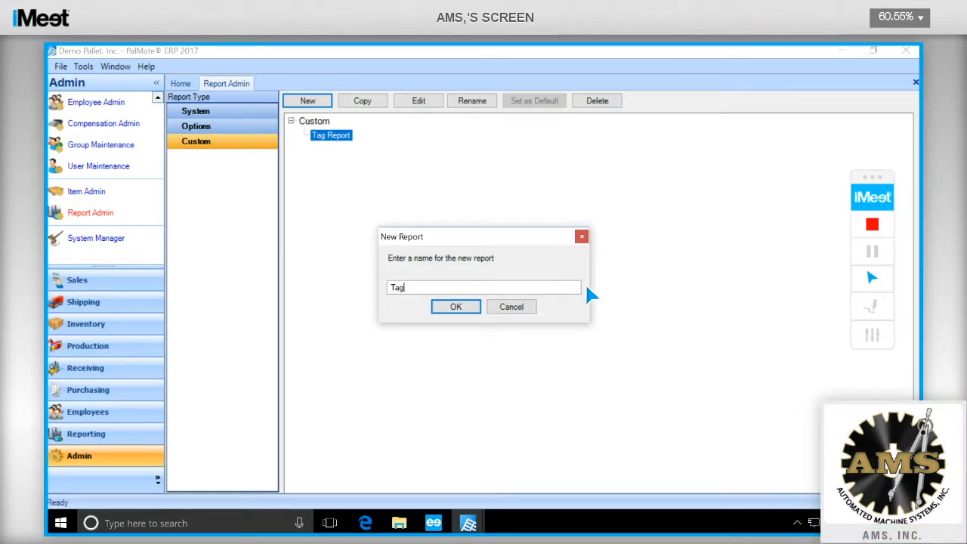
text( Report)
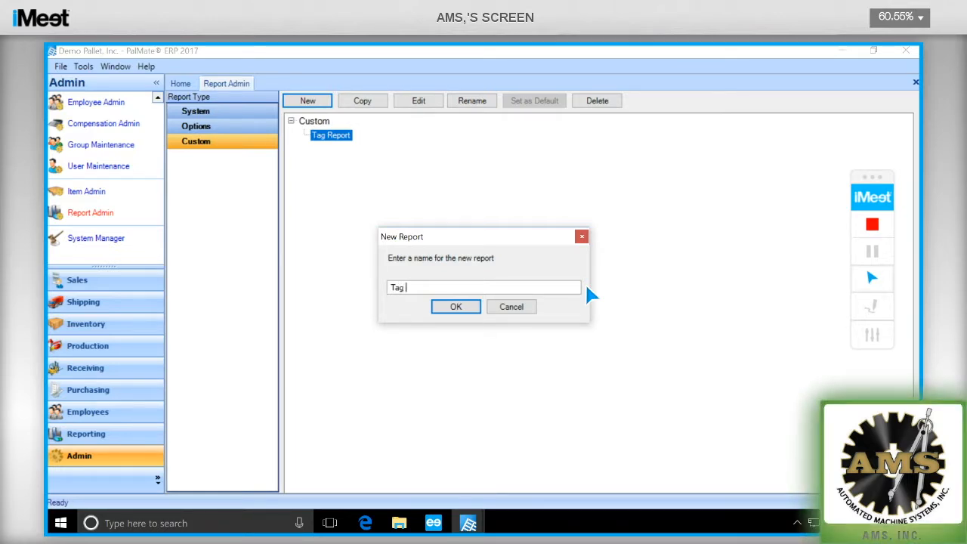
text( 1)
key(BackSpace)
text(2)
click(455, 307)
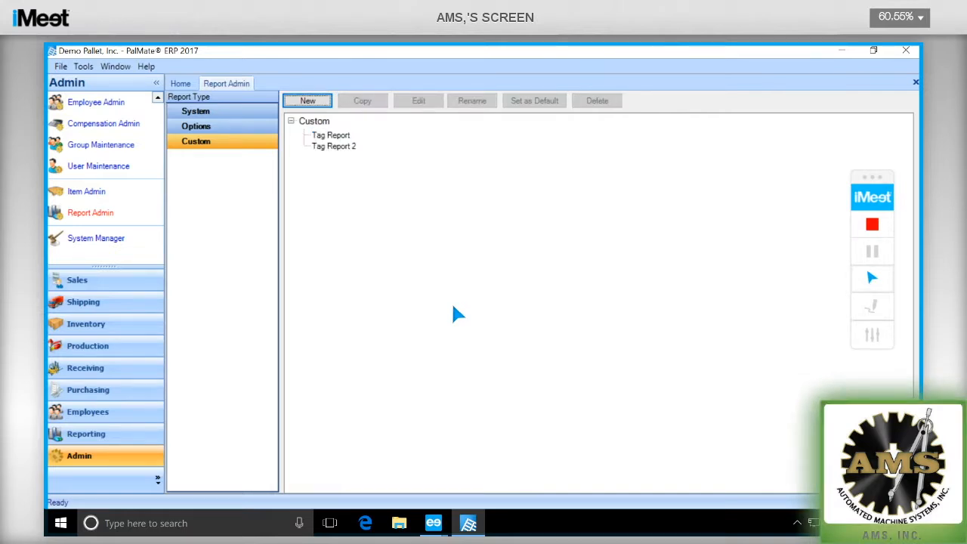
- Open the custom report Tag Report 2 for editing in the Report Designer
click(338, 148)
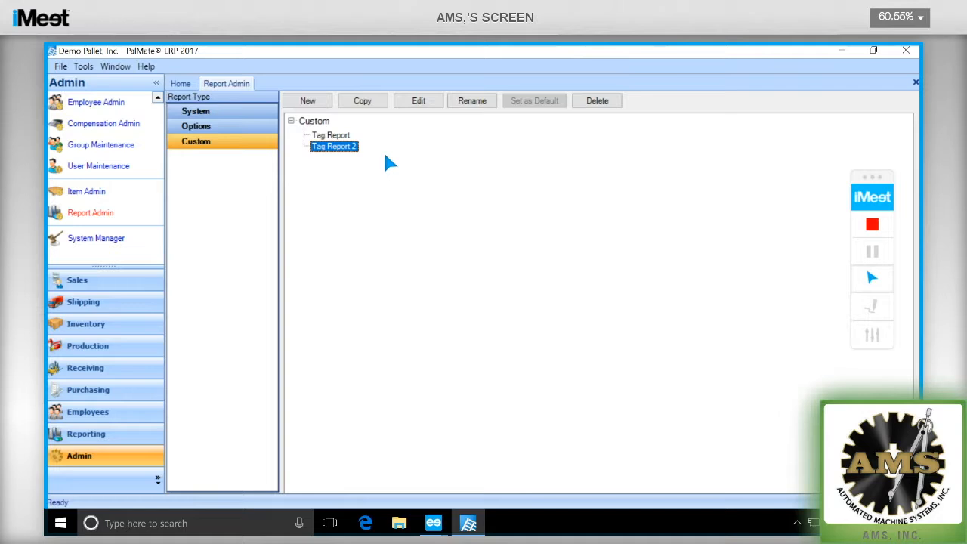
click(422, 108)
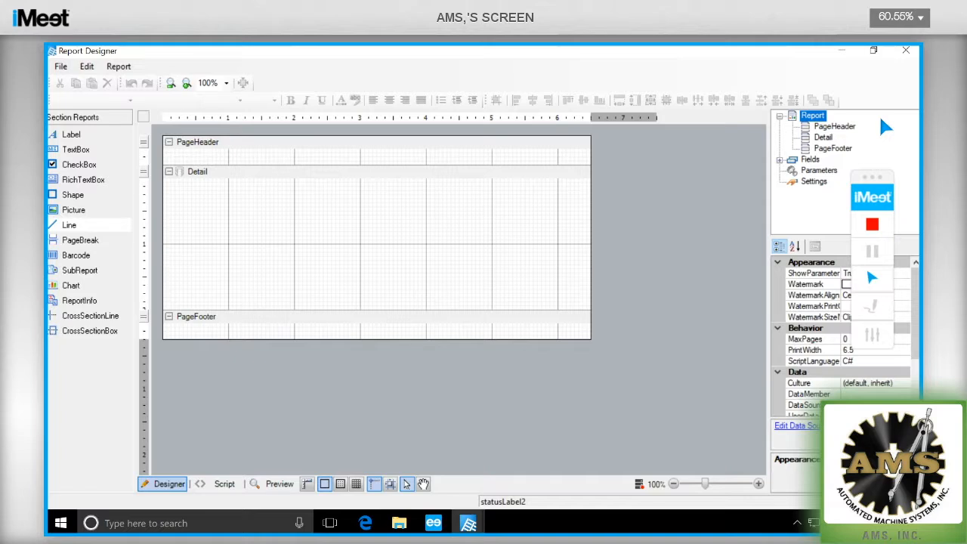
drag(873, 176, 867, 71)
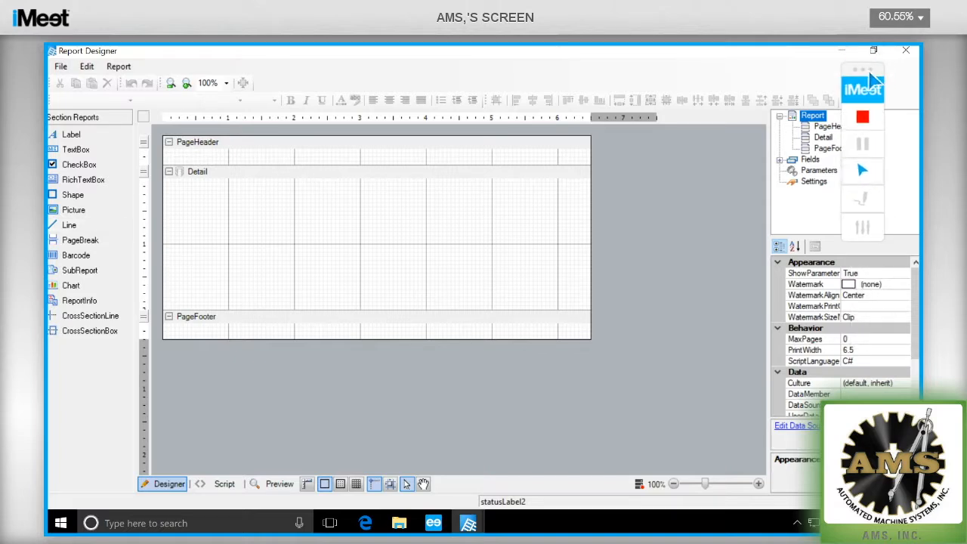
- Add a label in the PageHeader section with the text "Tag Report" as the report title
drag(81, 136, 195, 169)
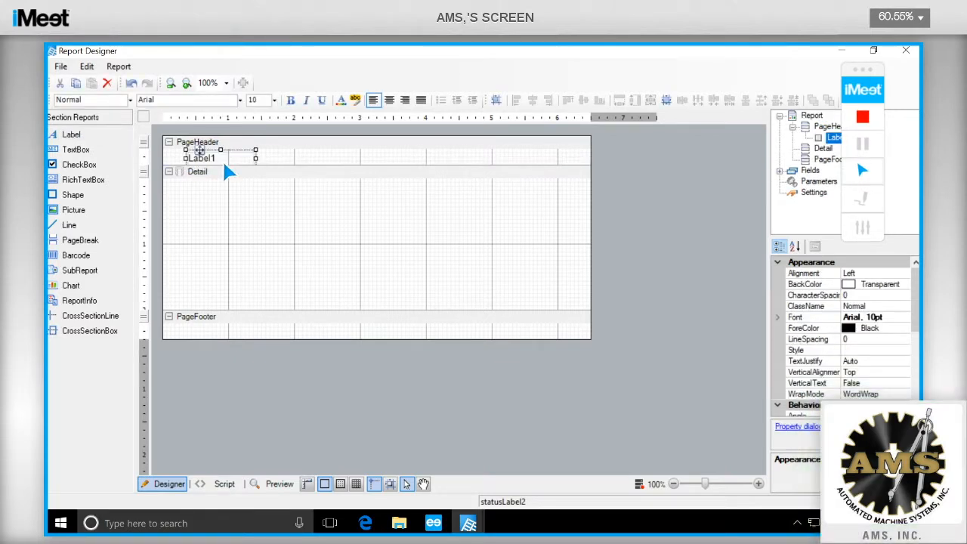
text(Ta)
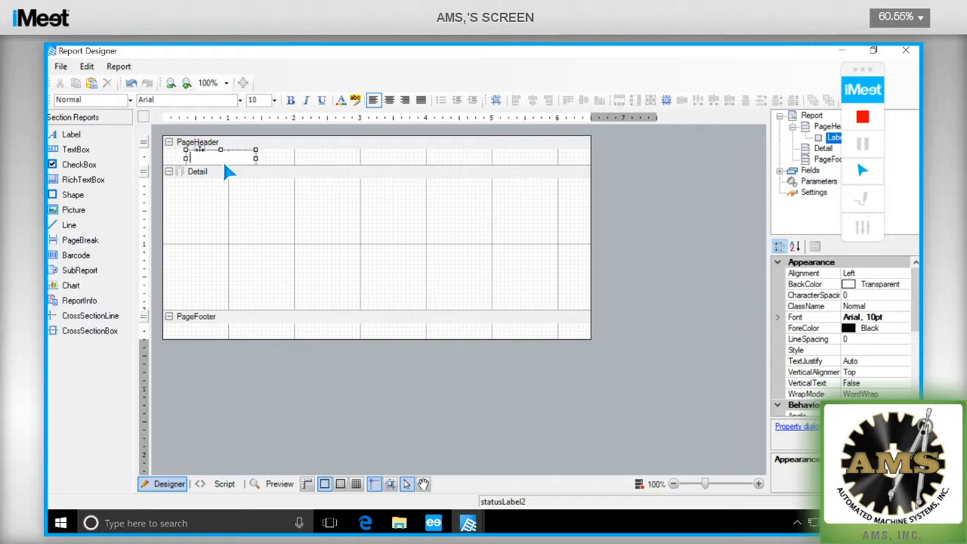
text(g Report)
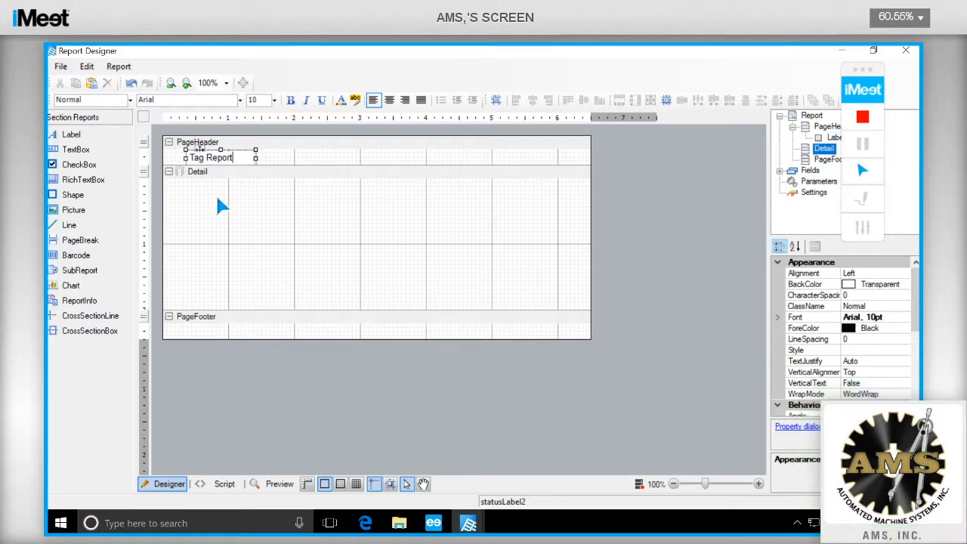
click(219, 202)
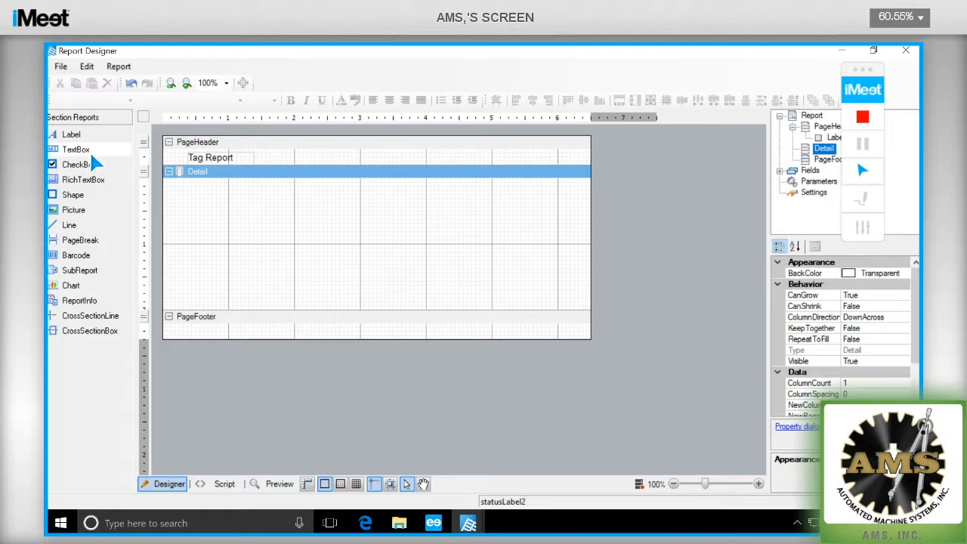
- Place three text boxes side by side along the upper edge of the Detail section
drag(91, 151, 195, 192)
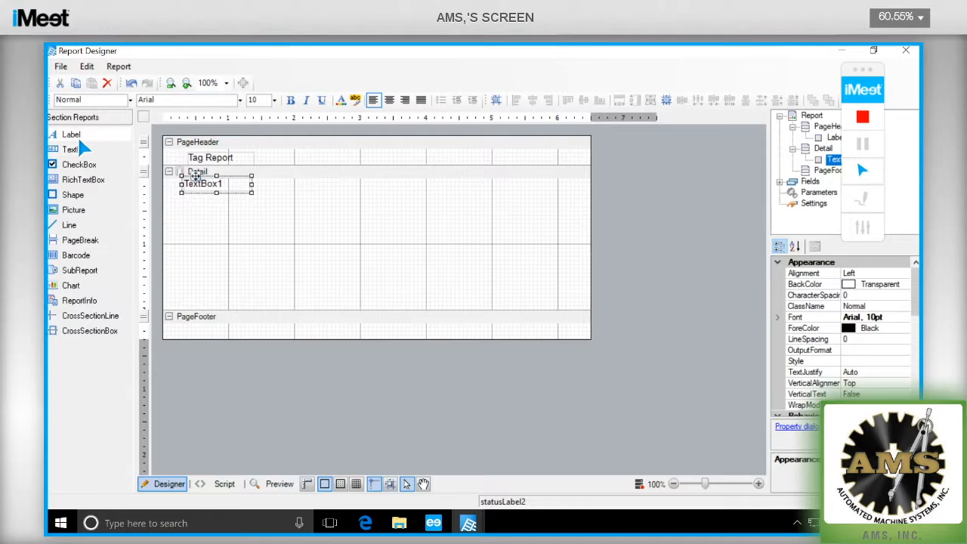
drag(76, 149, 290, 193)
drag(83, 153, 330, 189)
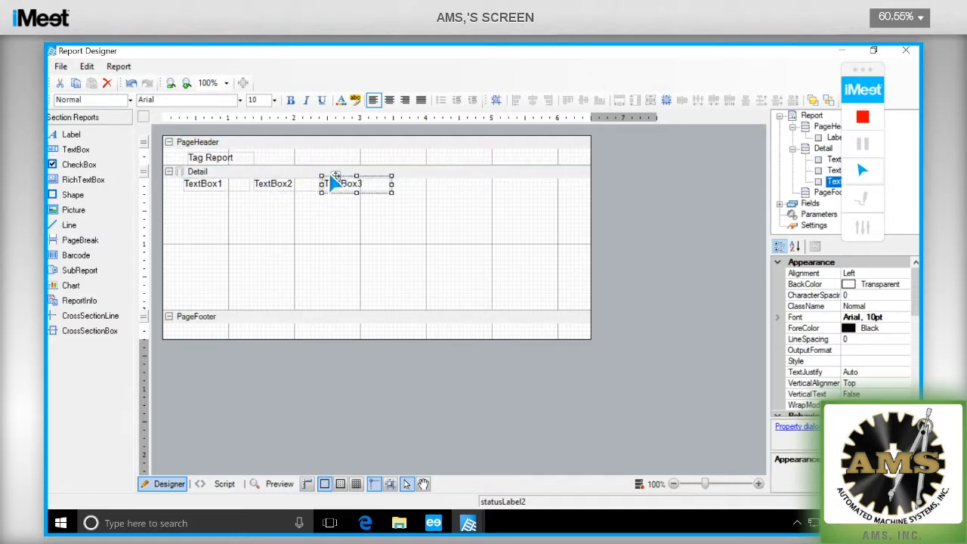
- Increase the PageHeader height to about 0.74 and add a "Production Date" label below the title, widened to fit its text
drag(333, 168, 329, 205)
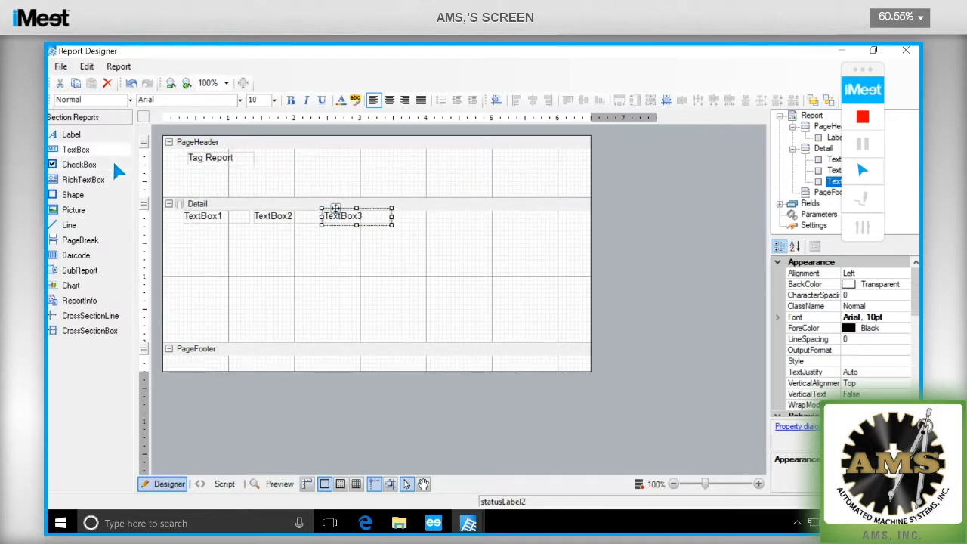
drag(76, 136, 195, 195)
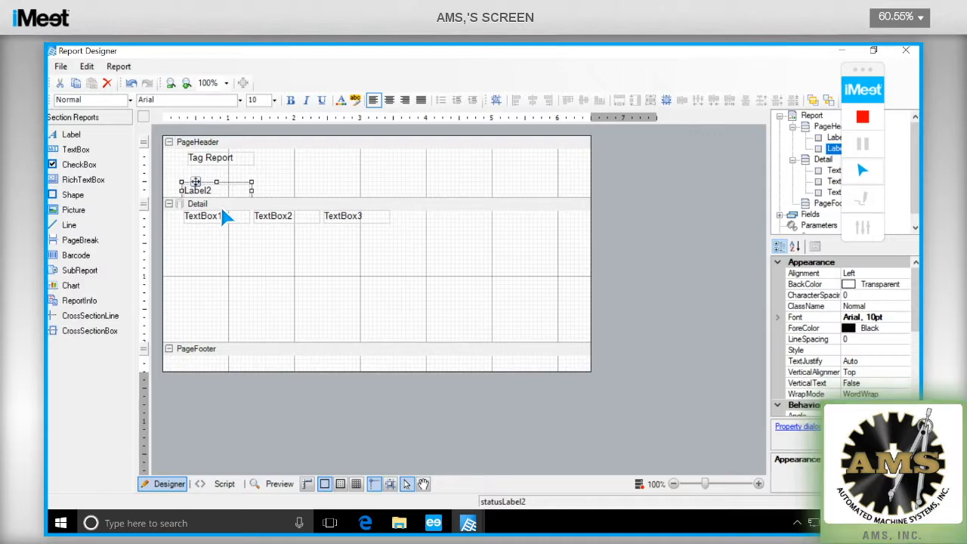
text(Productio)
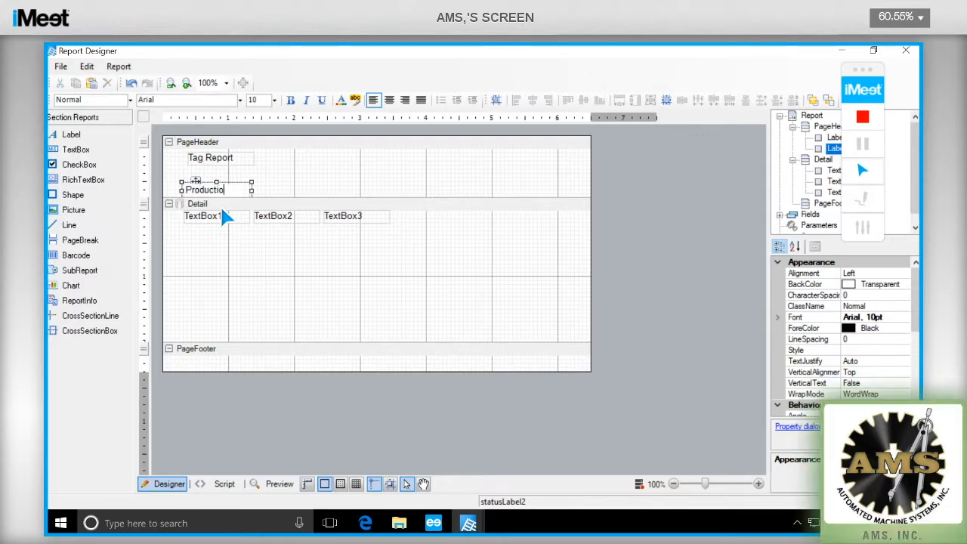
text(n Date)
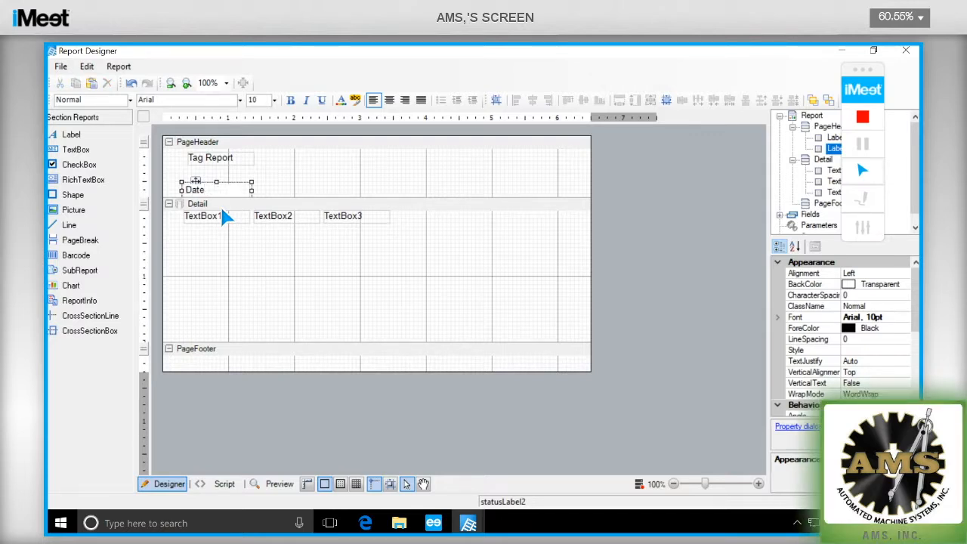
drag(251, 191, 268, 193)
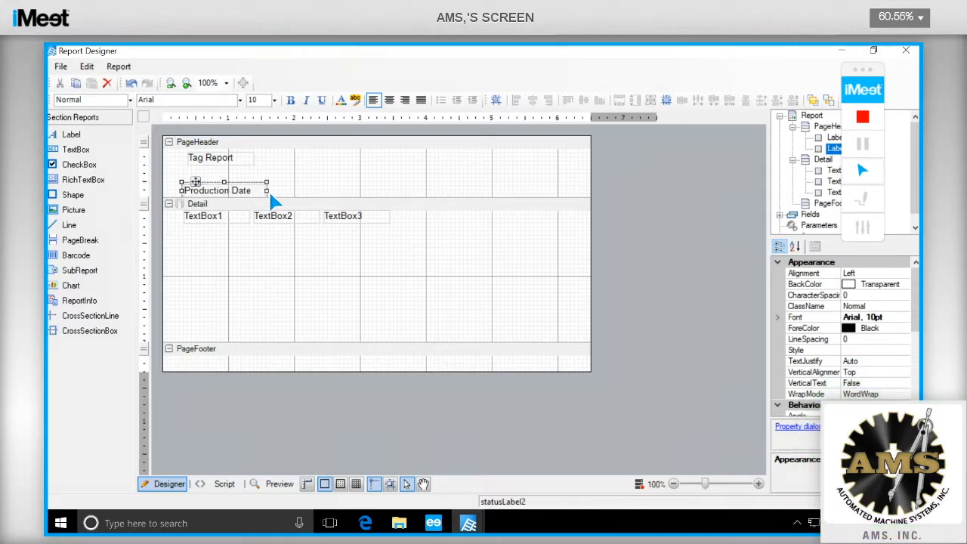
click(274, 201)
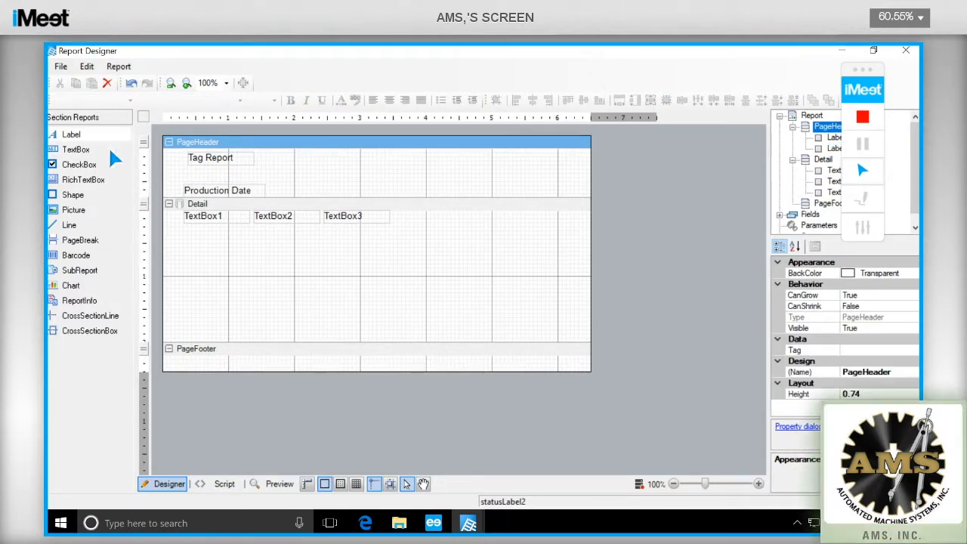
- Add a "WorkCenter" label beside the Production Date label in the PageHeader section
drag(75, 138, 278, 198)
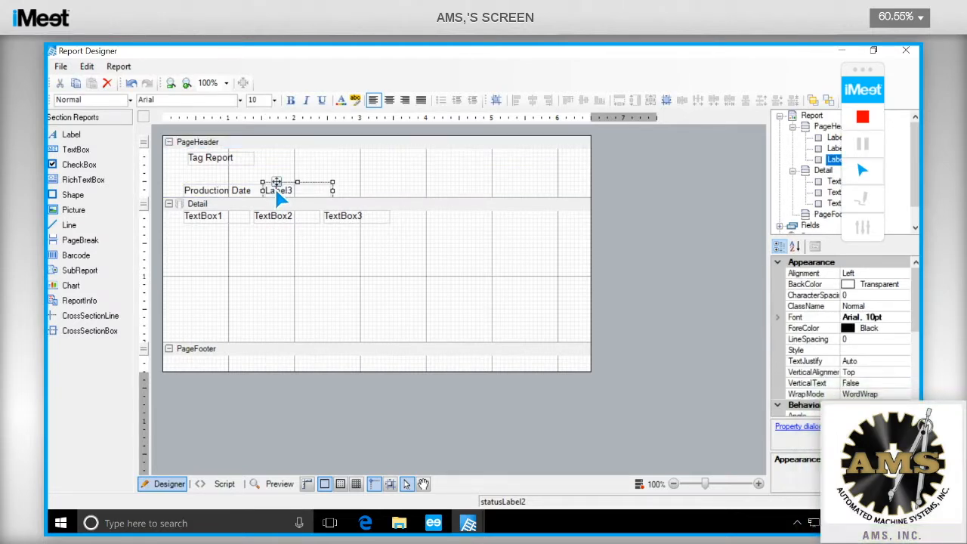
double_click(292, 193)
text(WorkCenter)
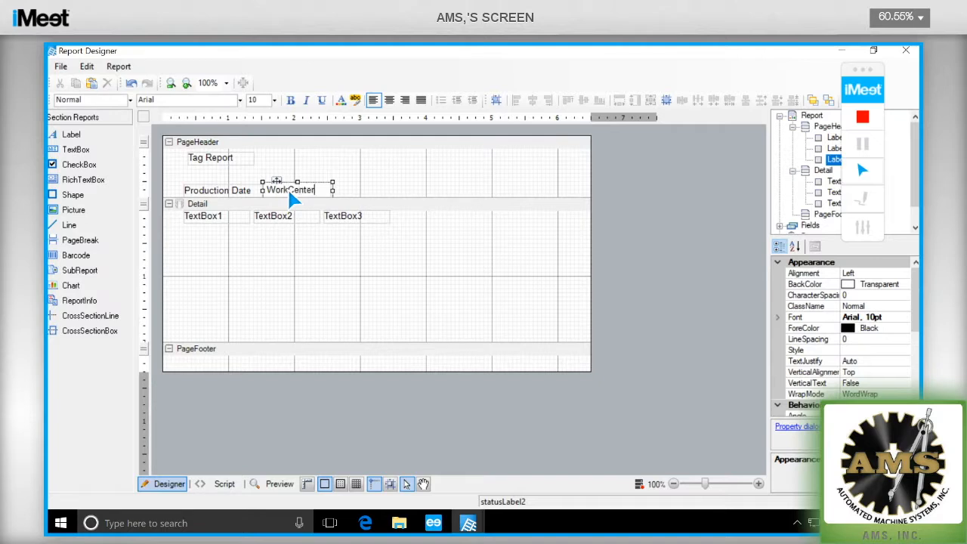
click(167, 165)
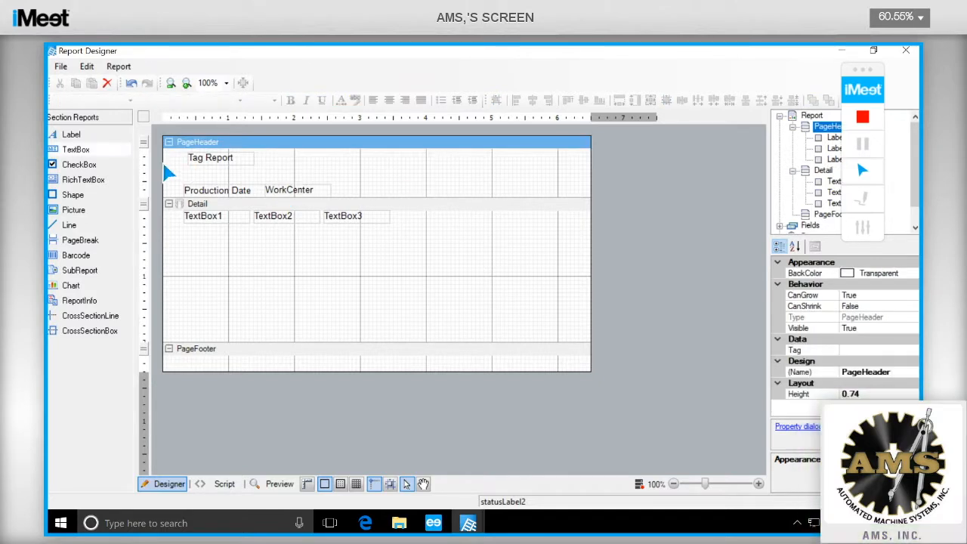
- Add a "RunNumber" label beside the WorkCenter label in the PageHeader section
click(66, 134)
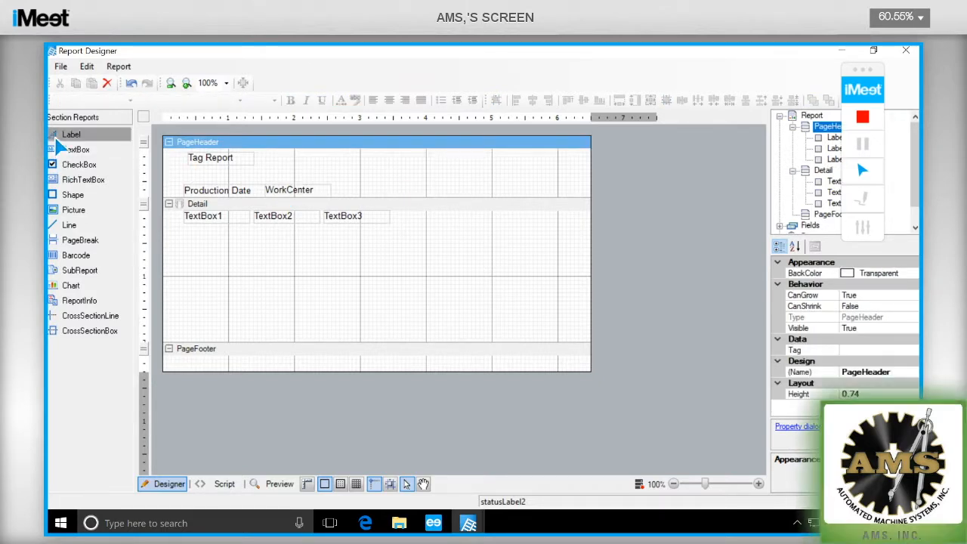
click(349, 192)
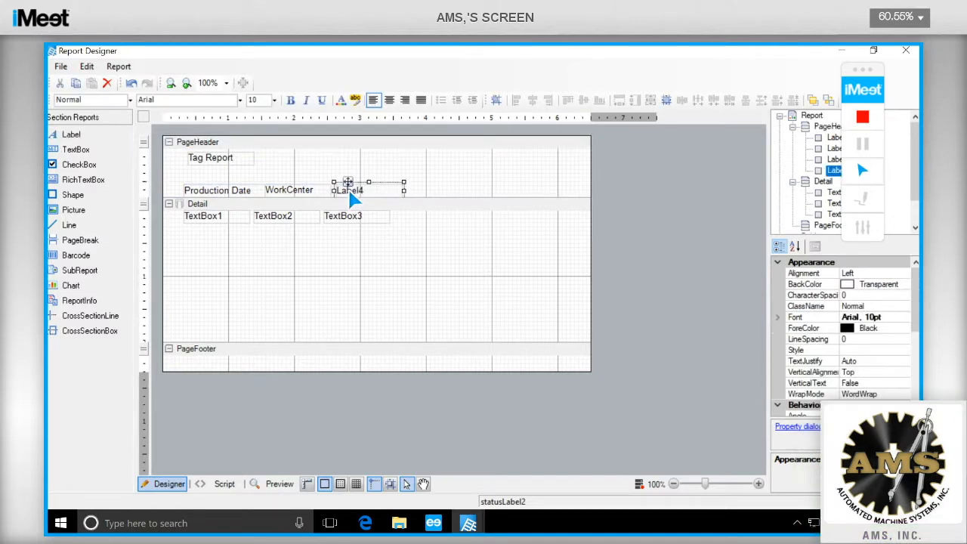
text(Tag)
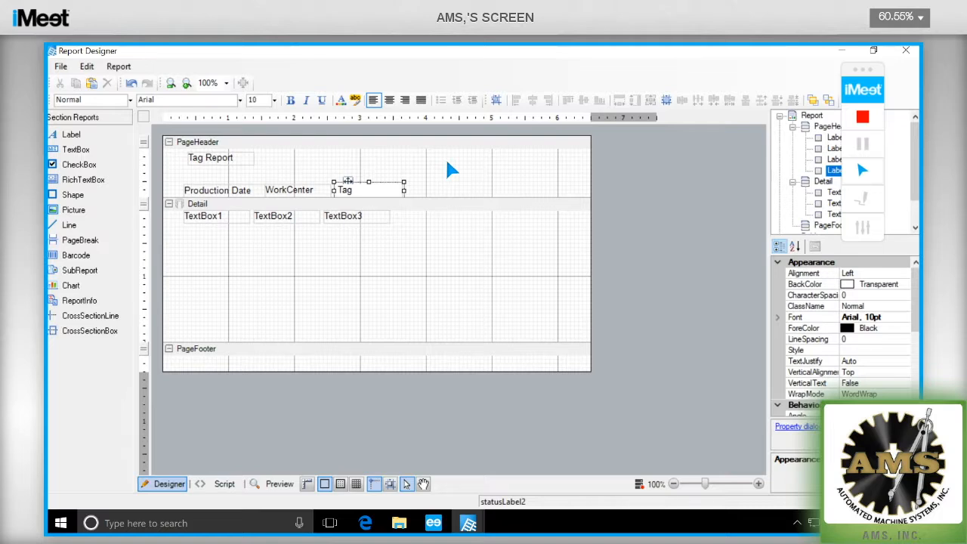
key(BackSpace)
key(BackSpace)
key(BackSpace)
text(nNumber)
key(Return)
text(Z)
key(BackSpace)
key(BackSpace)
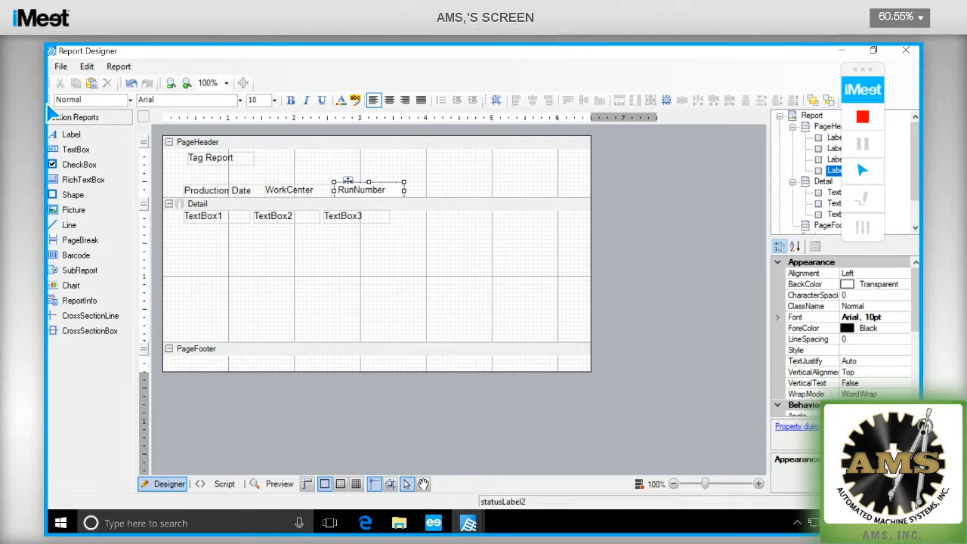
click(281, 175)
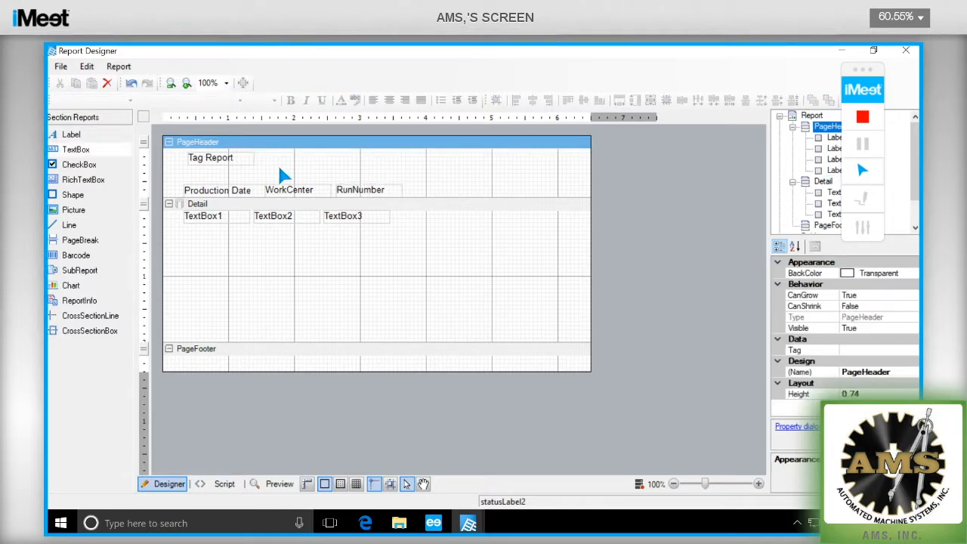
- Add a "TagNumber" label beside the RunNumber label in the PageHeader section
drag(69, 134, 421, 190)
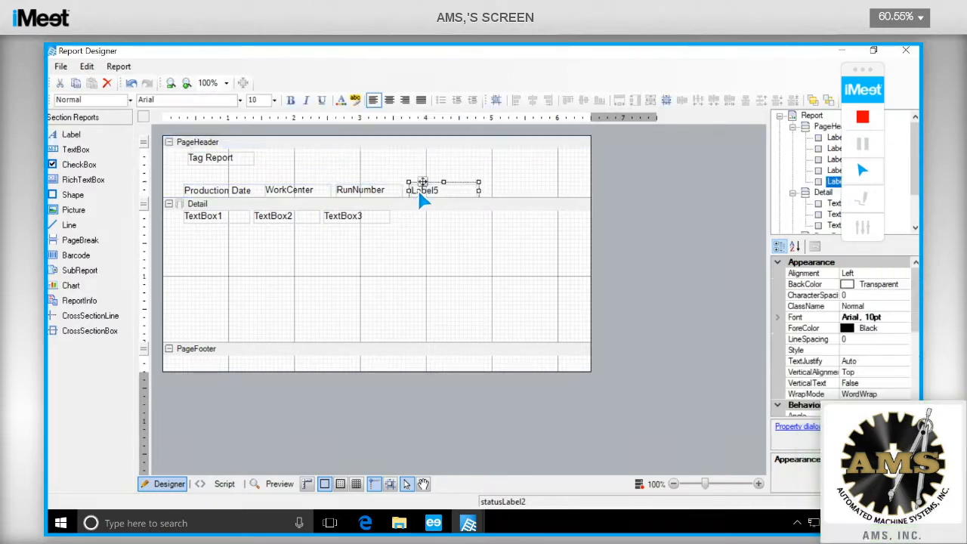
text(TagNumber)
key(Home)
key(Delete)
key(Delete)
key(Delete)
text(Tag)
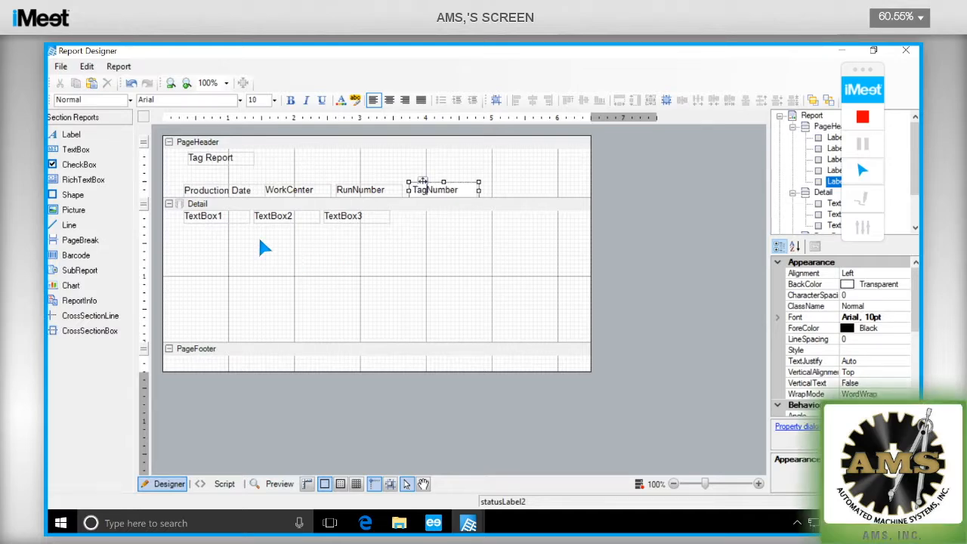
click(361, 180)
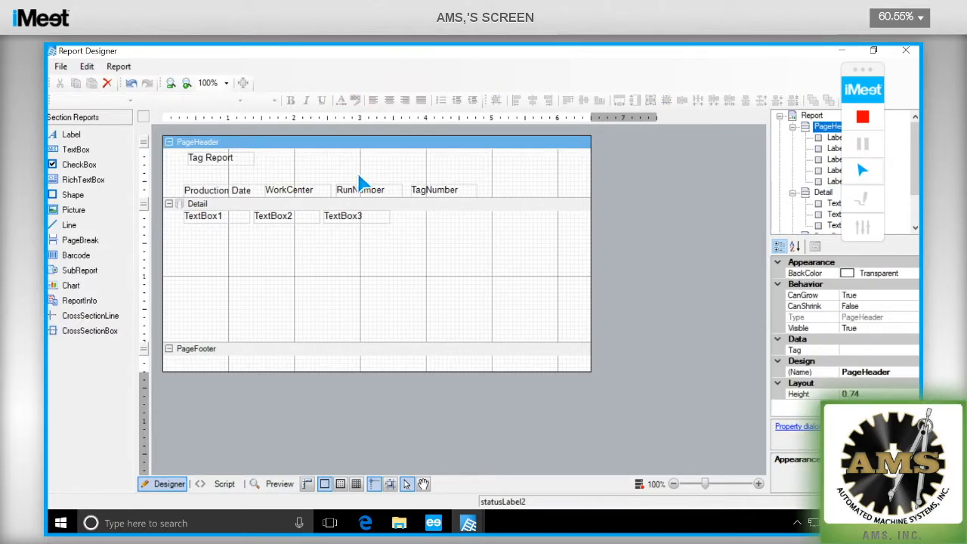
- Widen TextBox1 to match the Production Date label, and align TextBox2 and TextBox3 under the WorkCenter and RunNumber labels
click(214, 219)
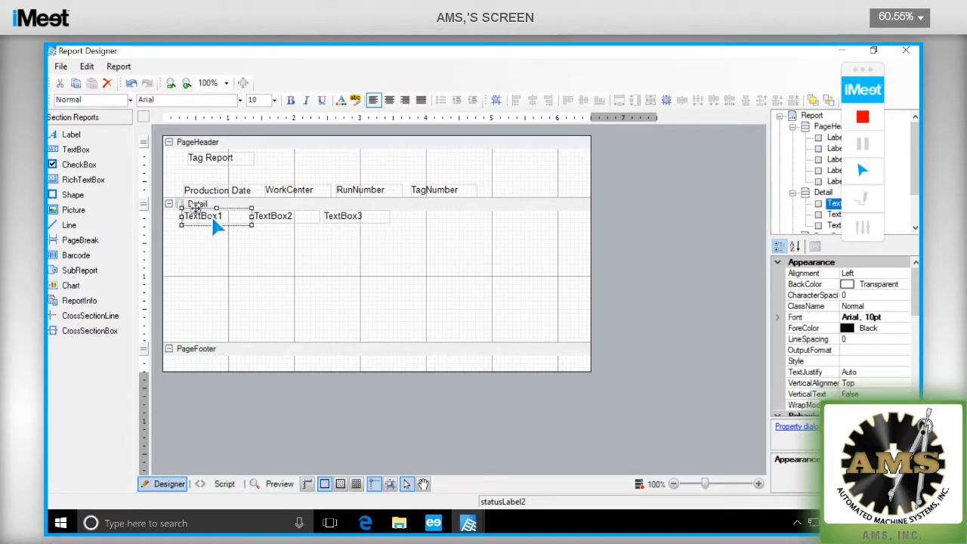
click(274, 225)
drag(276, 227, 274, 224)
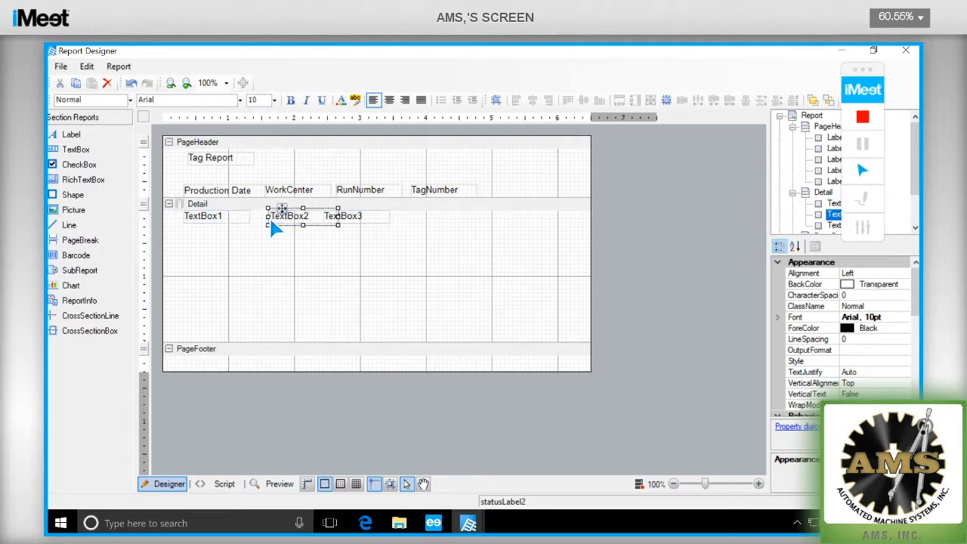
click(251, 224)
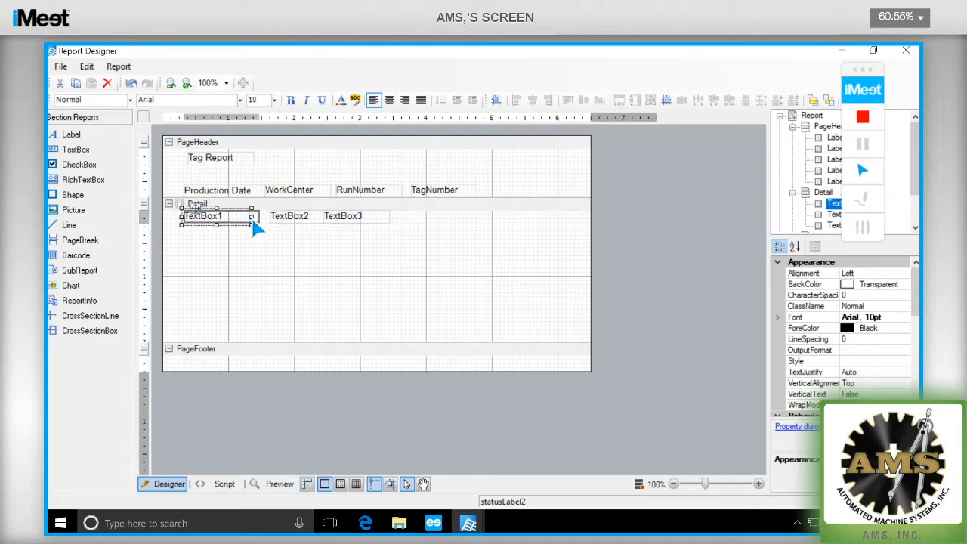
click(304, 224)
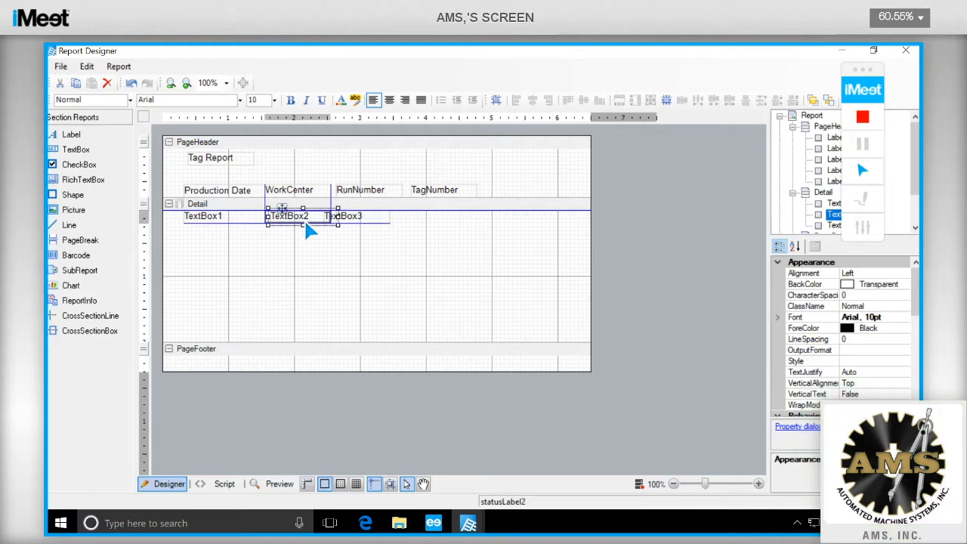
click(349, 226)
drag(352, 222, 364, 221)
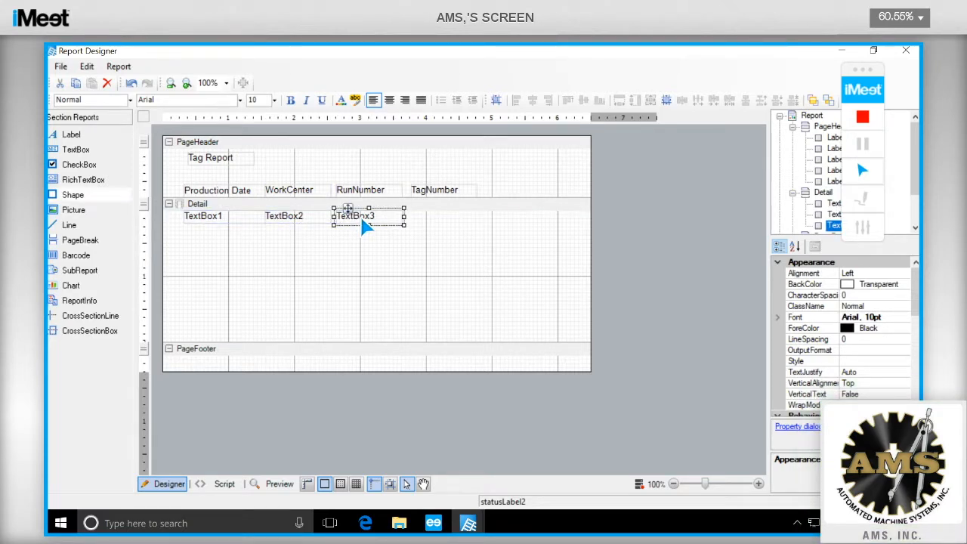
- Add a fourth text box in the Detail section, aligned under the TagNumber label
drag(76, 148, 416, 222)
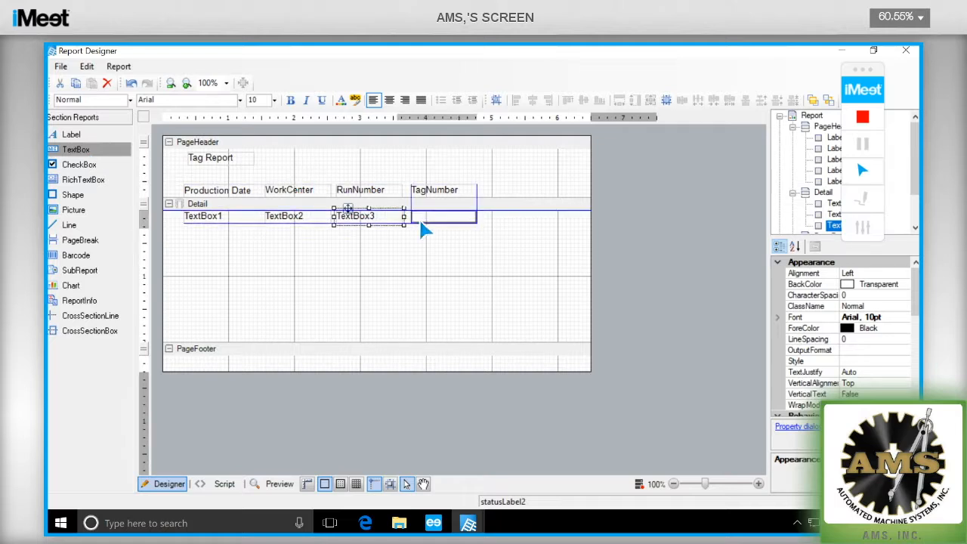
click(399, 259)
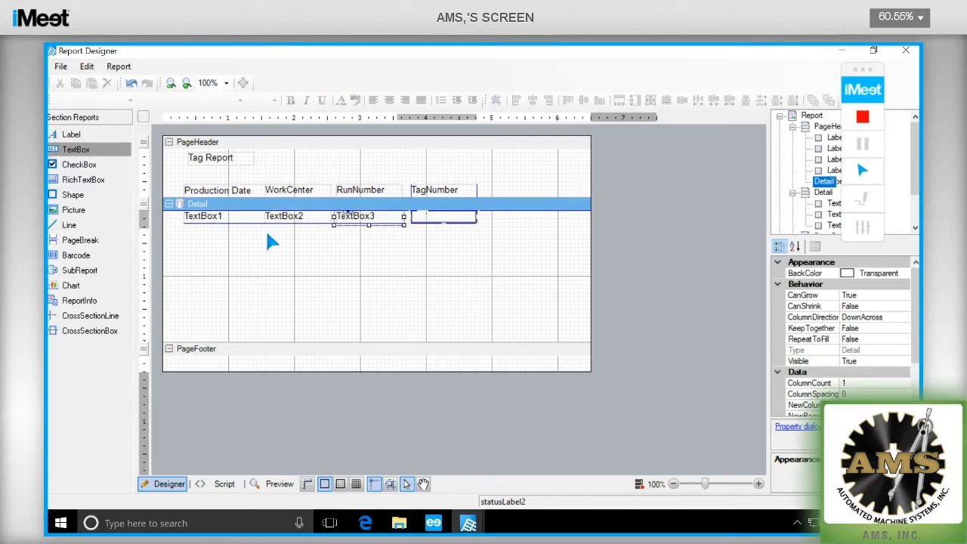
click(235, 222)
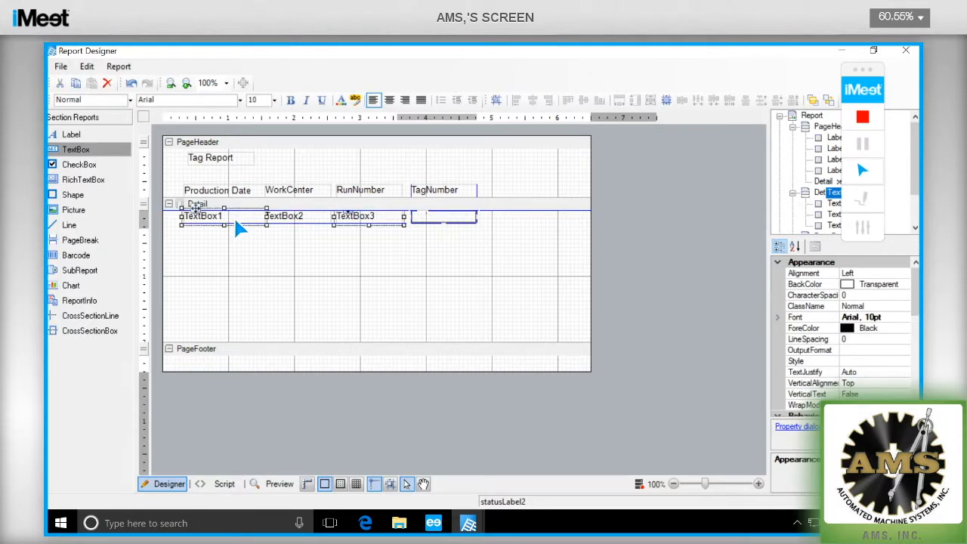
click(304, 222)
click(383, 219)
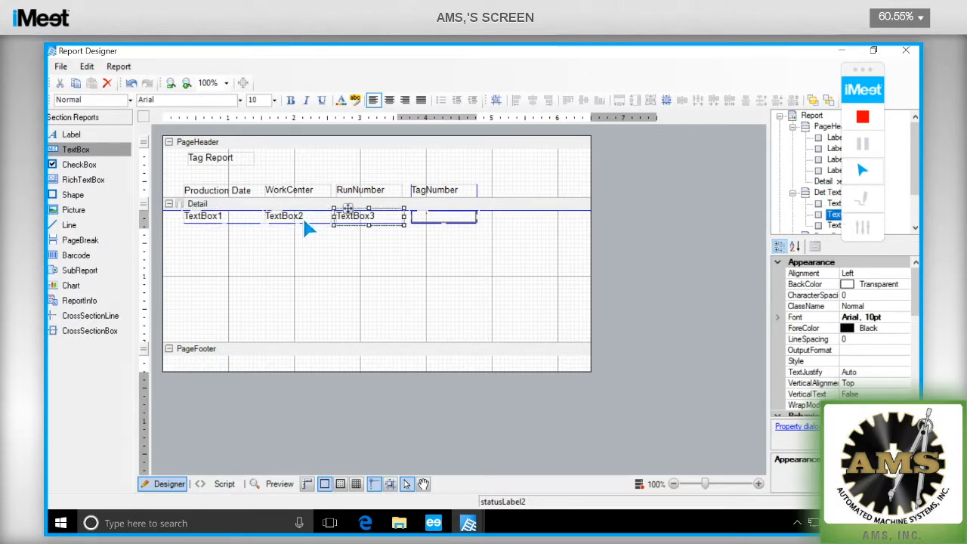
click(446, 218)
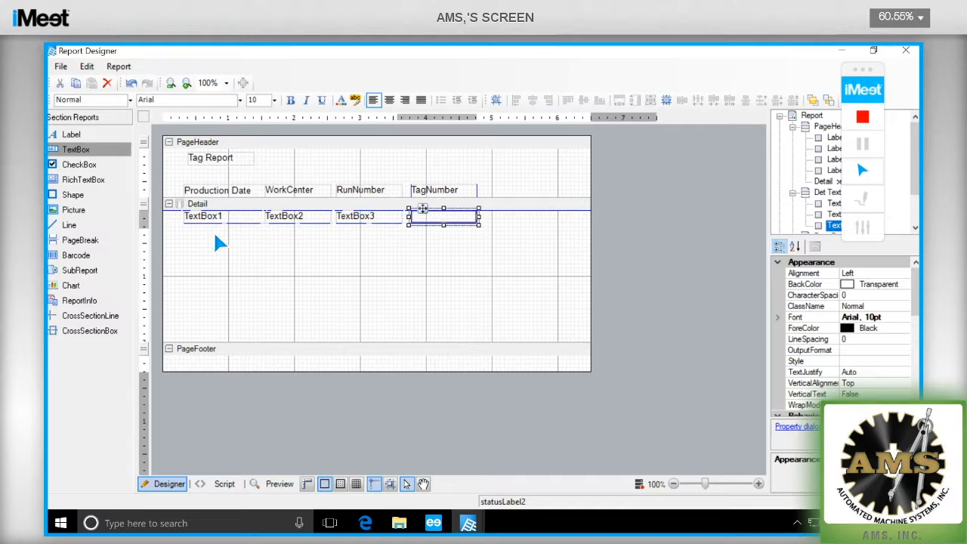
- Check which data fields are available for TextBox1 in the Detail section through its DataField property
click(217, 221)
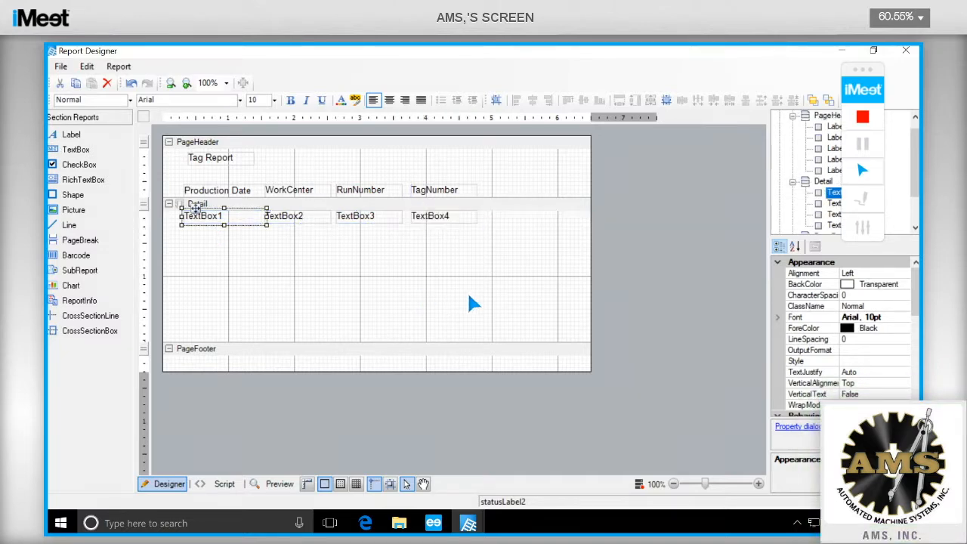
drag(911, 297, 904, 358)
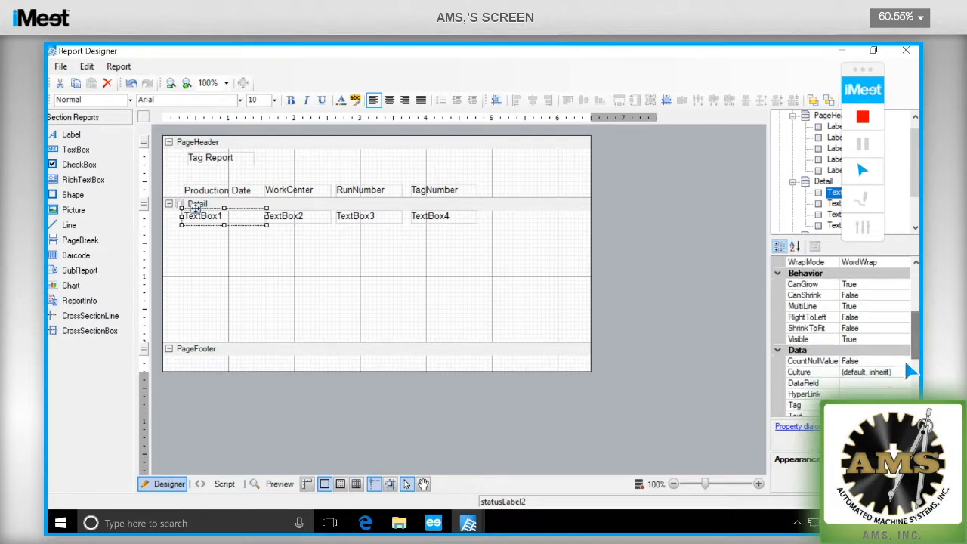
click(906, 384)
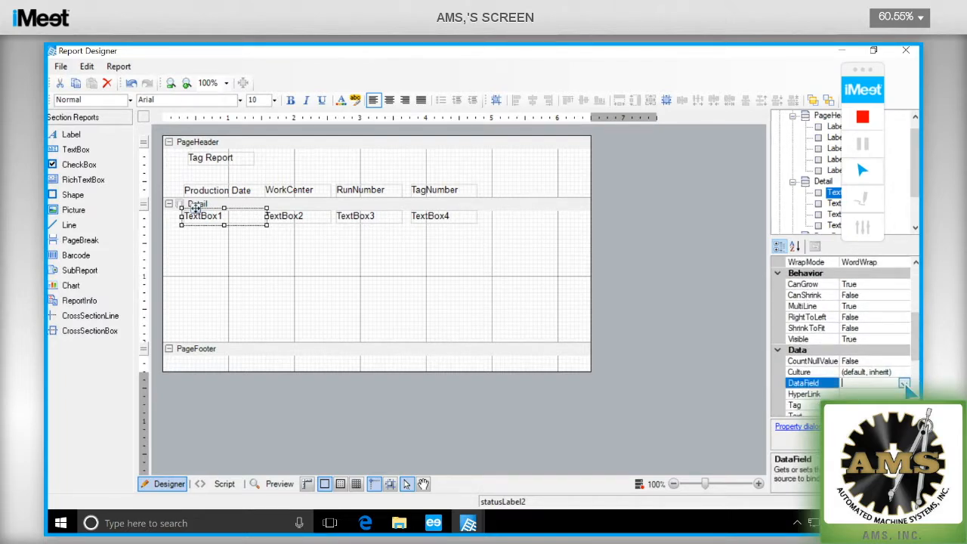
click(904, 384)
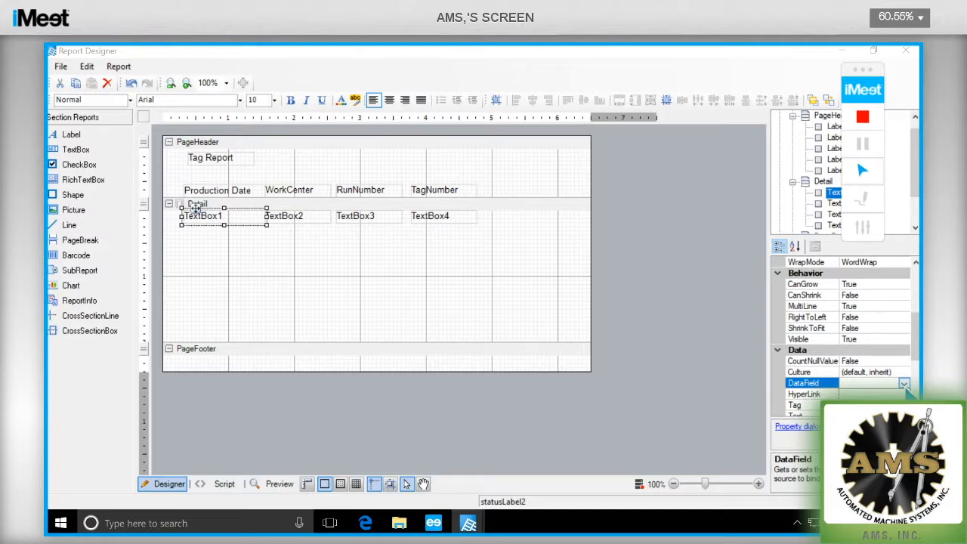
click(905, 386)
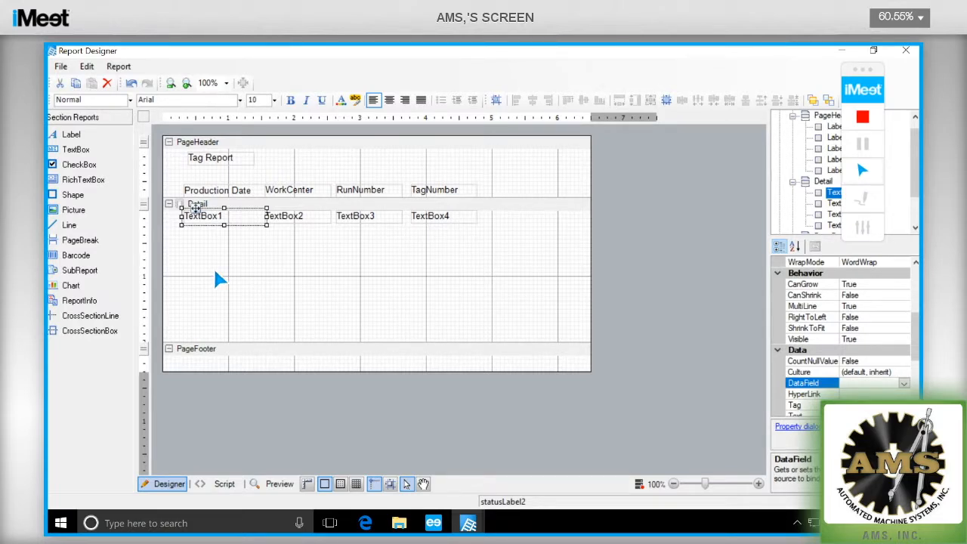
- Open the Detail section's report data source settings and start the visual query designer for the SQL connection
click(302, 180)
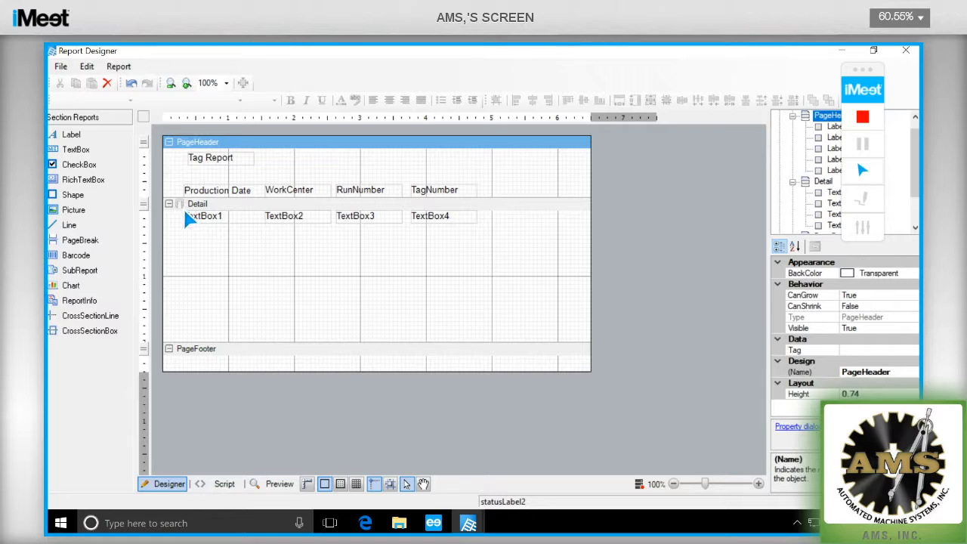
click(204, 204)
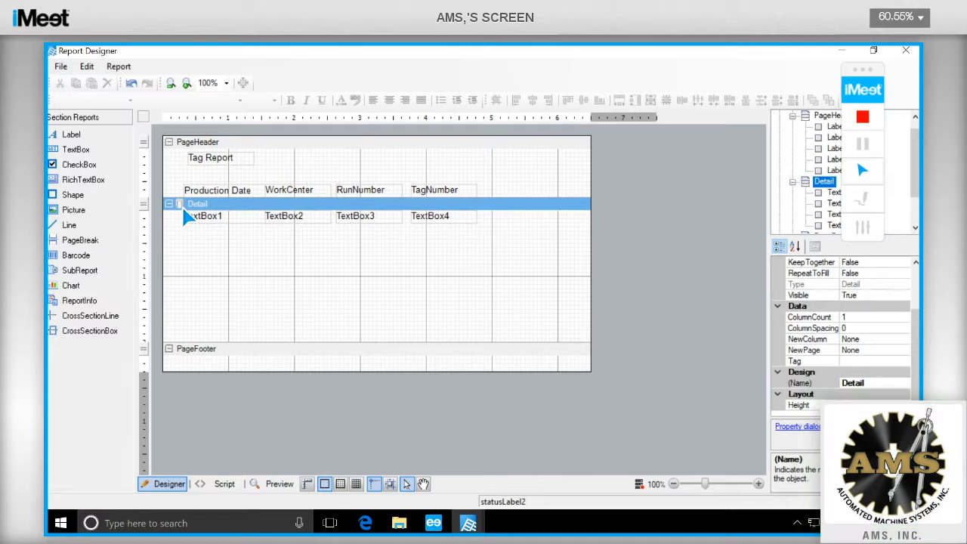
click(184, 211)
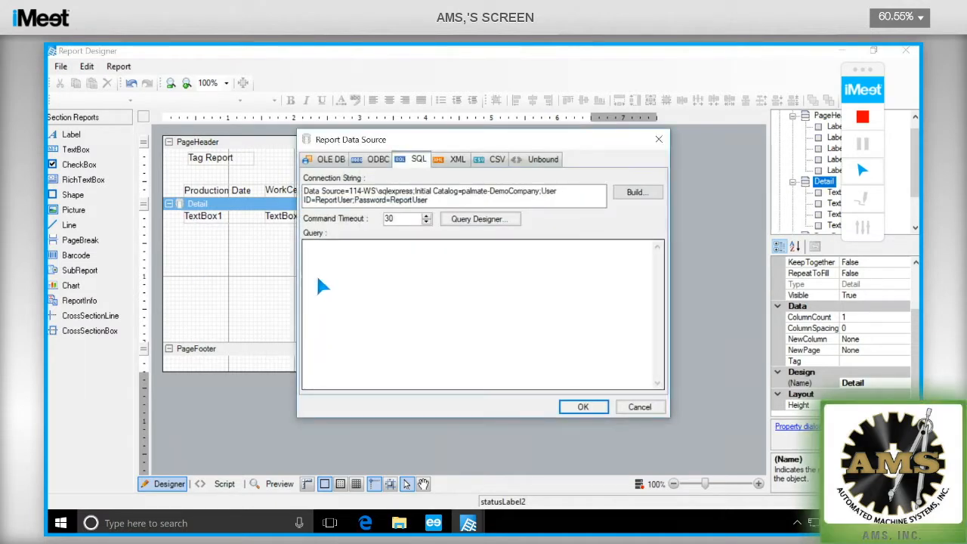
click(323, 255)
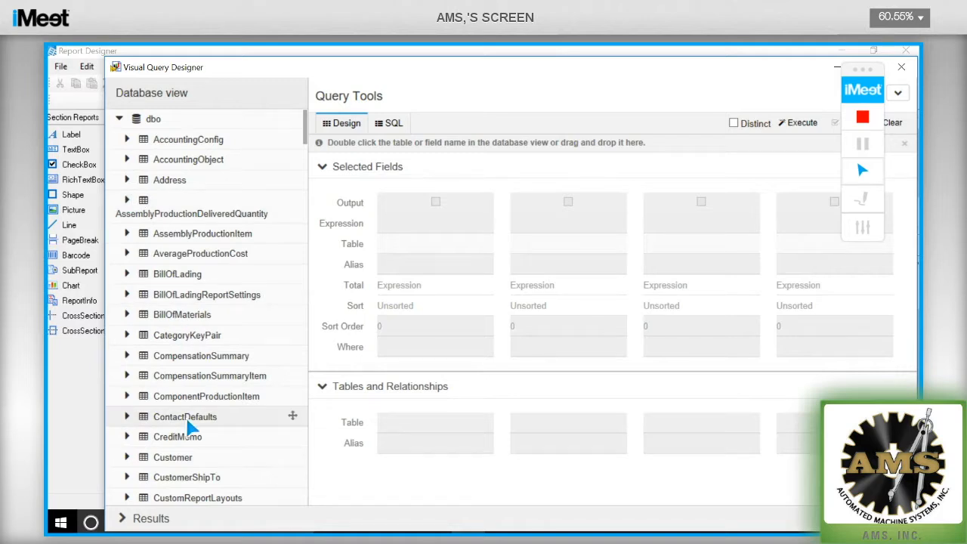
- Look through the dbo tables in the database view to see what the report can query
scroll(189, 418, down, 7)
scroll(189, 425, up, 5)
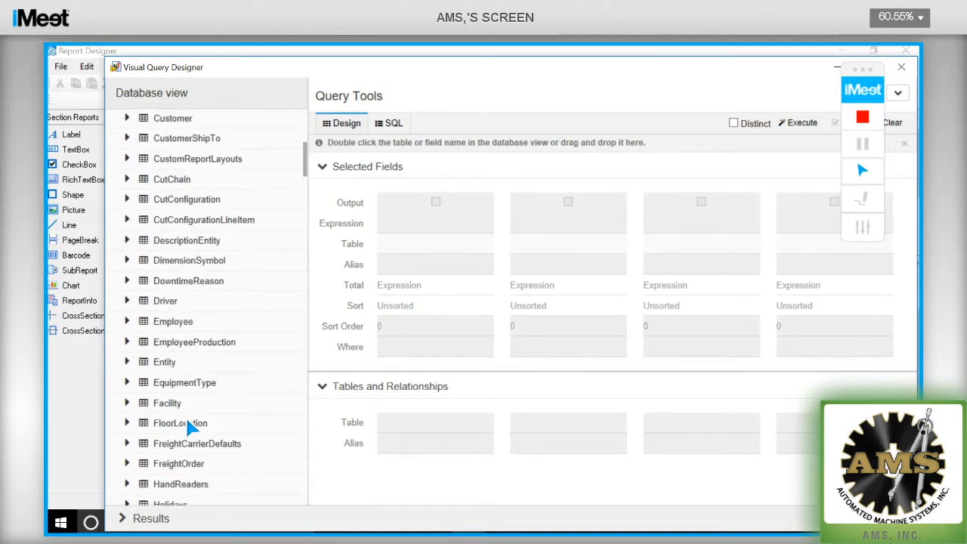
scroll(189, 425, up, 3)
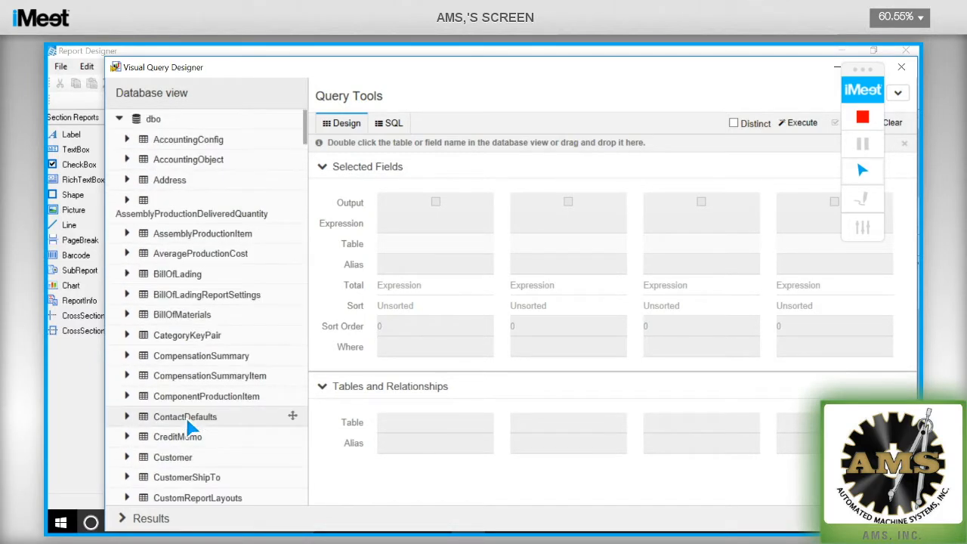
scroll(188, 425, down, 4)
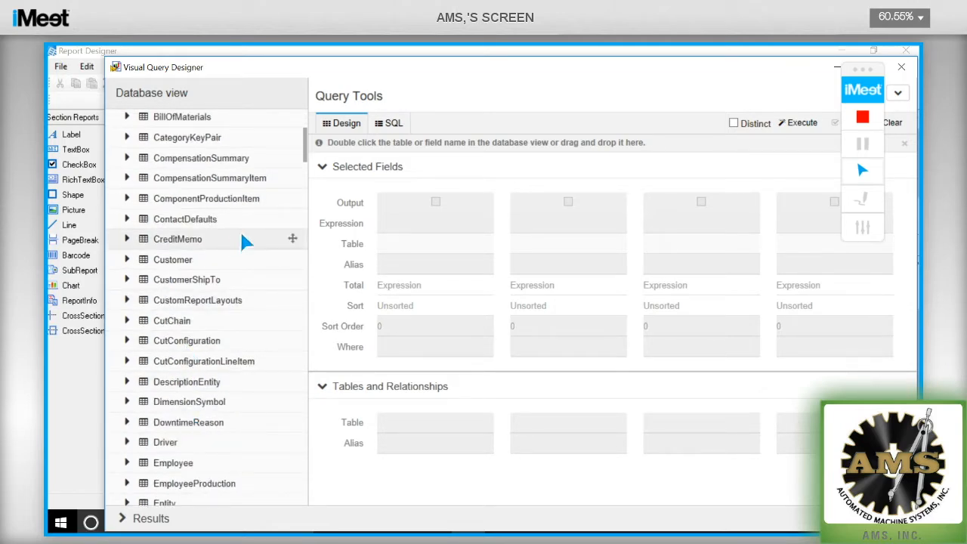
scroll(230, 338, down, 4)
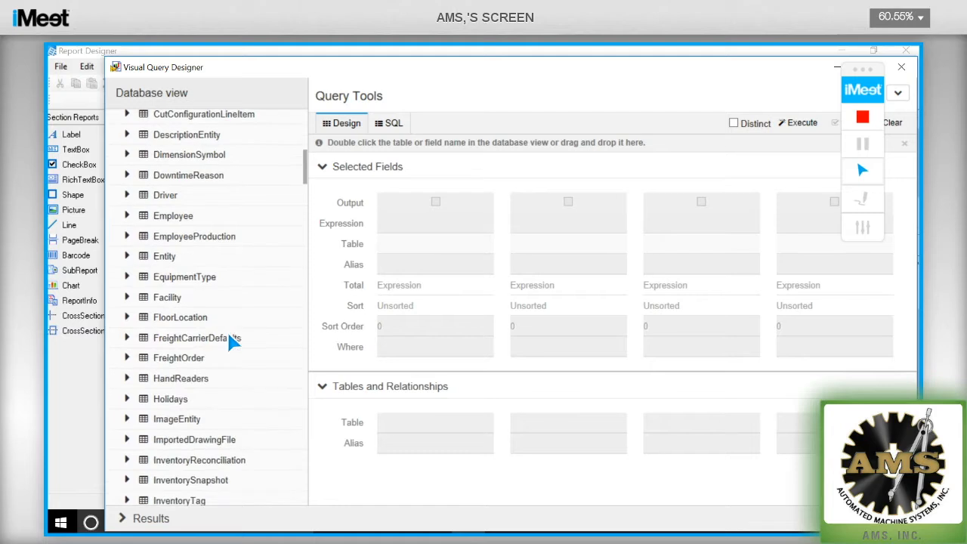
scroll(234, 341, up, 4)
scroll(234, 344, up, 1)
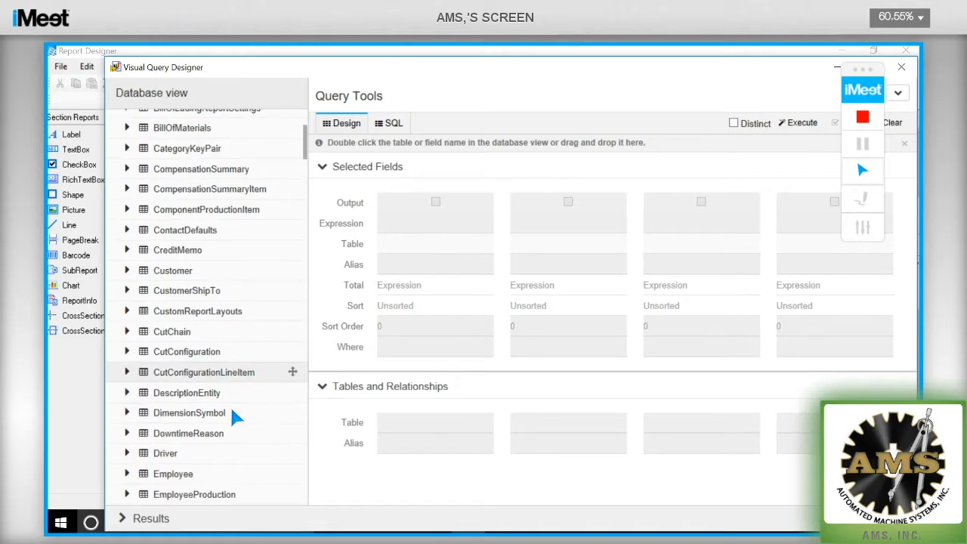
scroll(229, 405, down, 1)
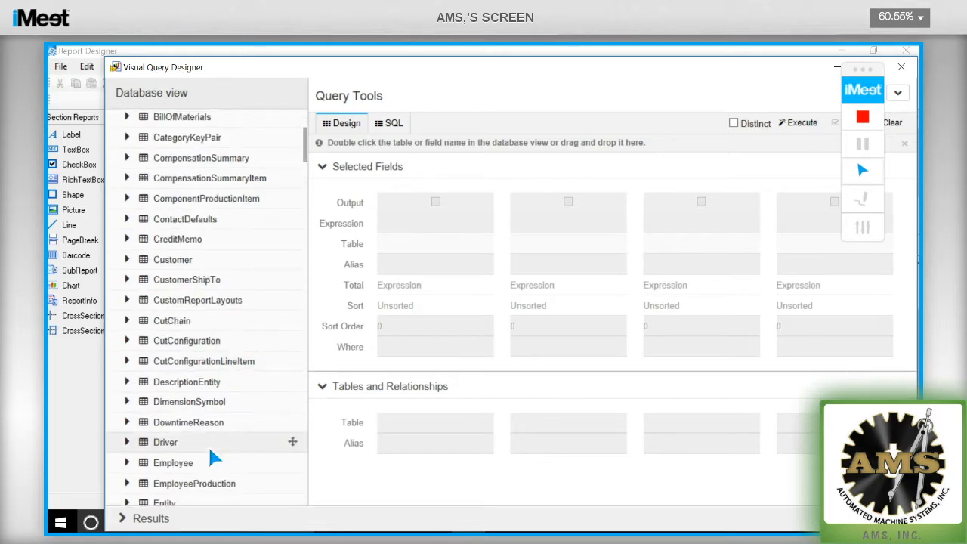
- Expand the Customer table and add its Email field to the query's selected fields
click(127, 259)
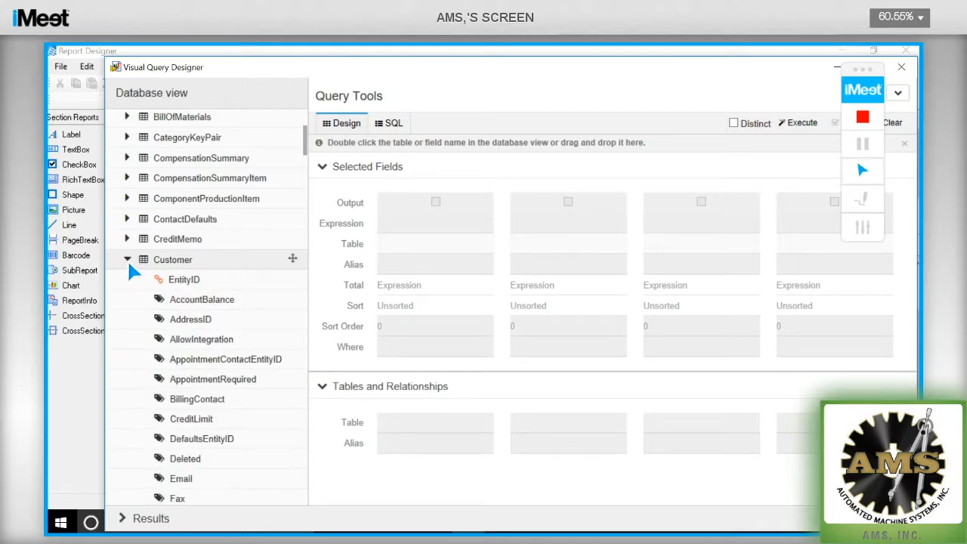
scroll(194, 302, down, 5)
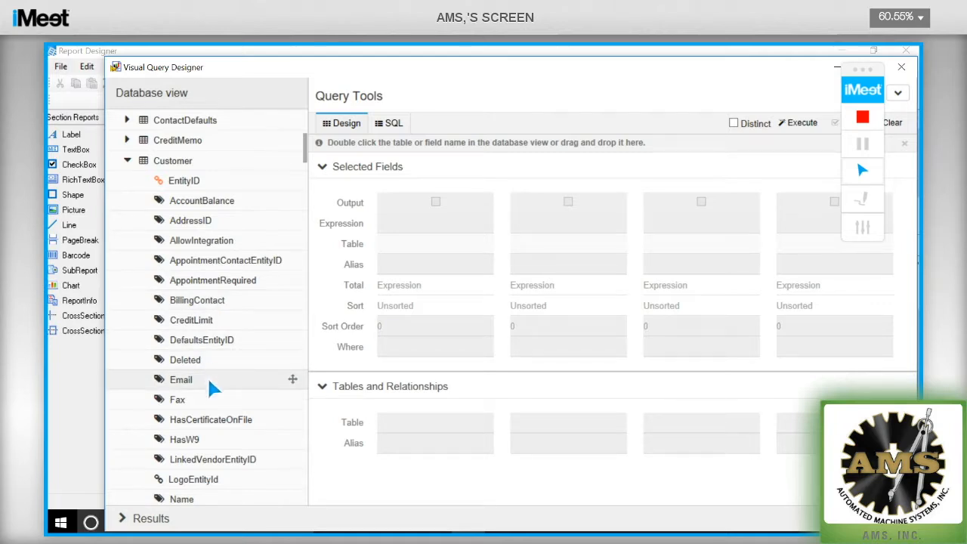
drag(206, 380, 470, 215)
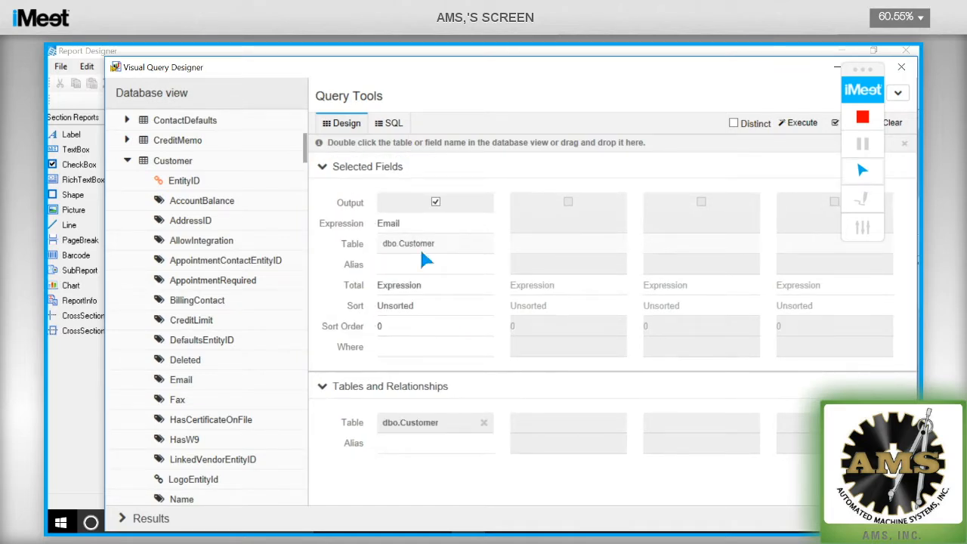
- Examine the SQL generated for the Customer Email query, and leave the query designer and data source settings without applying anything
click(393, 127)
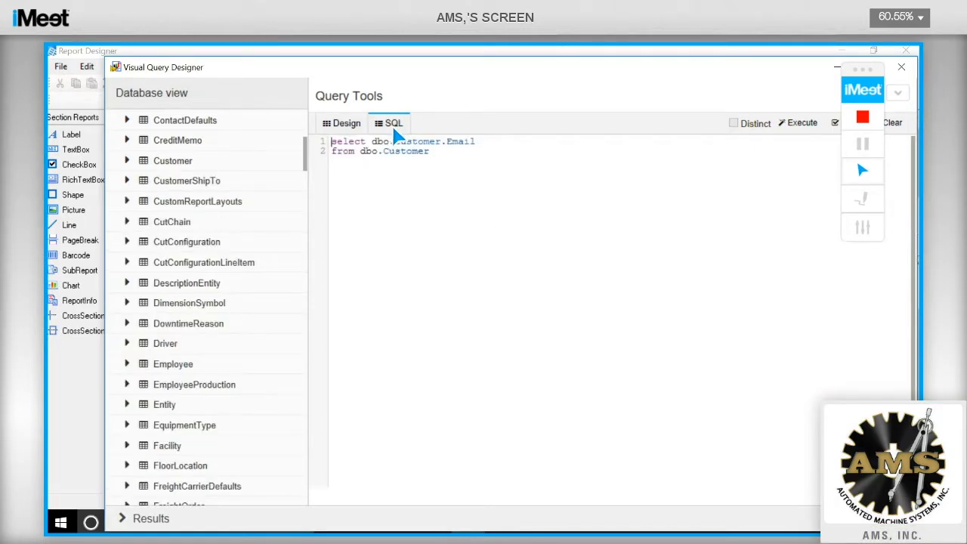
drag(444, 143, 334, 143)
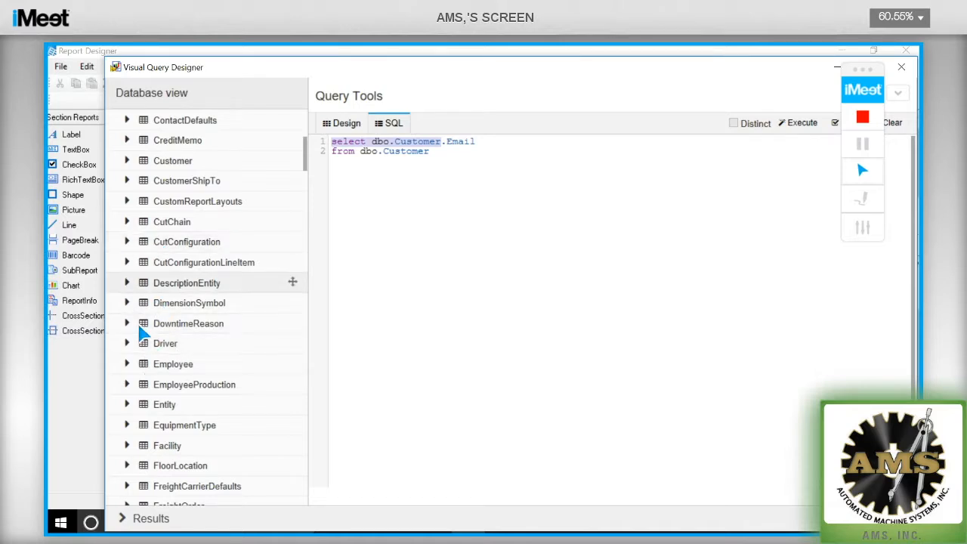
click(128, 162)
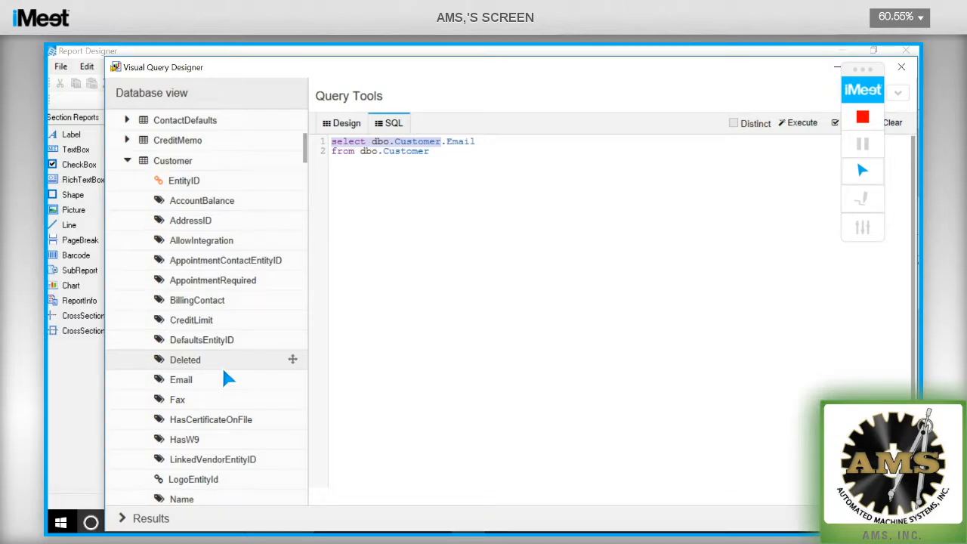
click(130, 160)
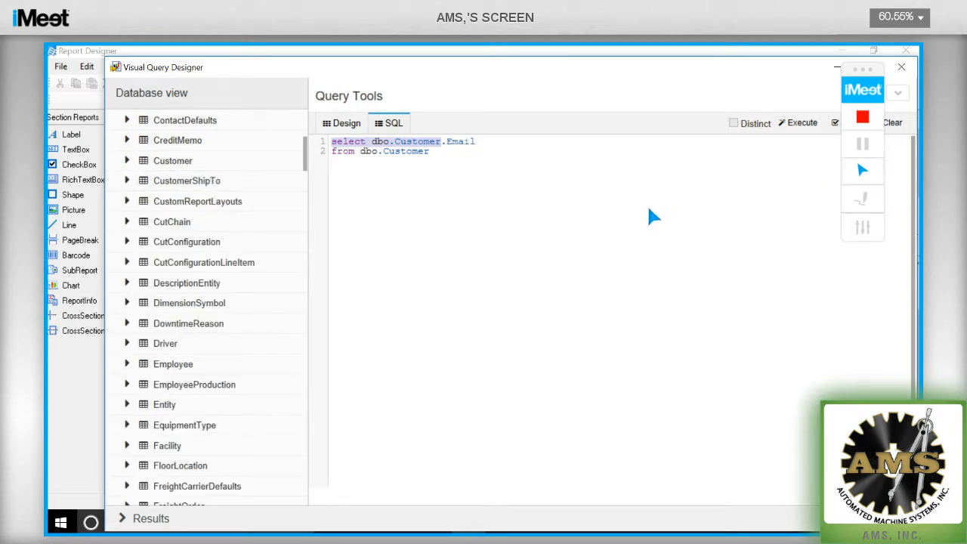
click(904, 71)
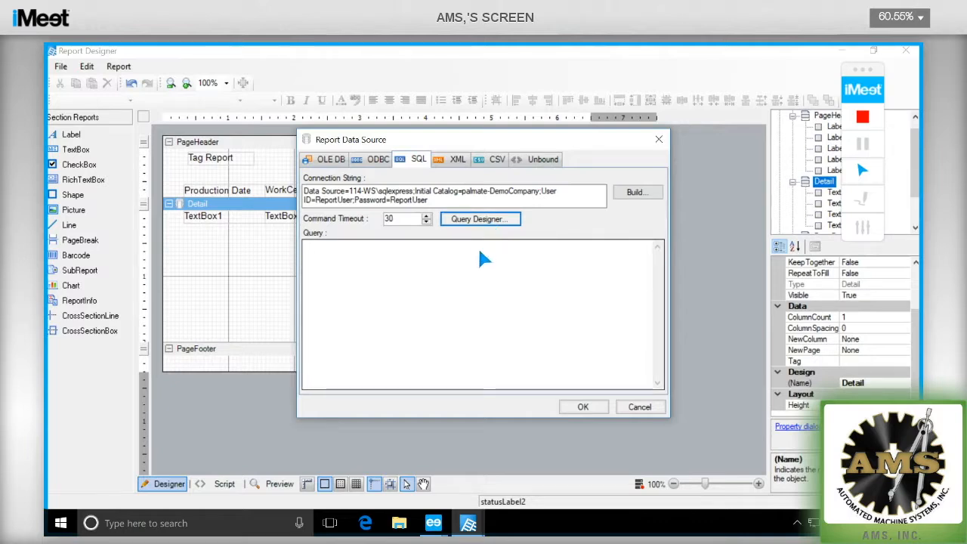
click(321, 257)
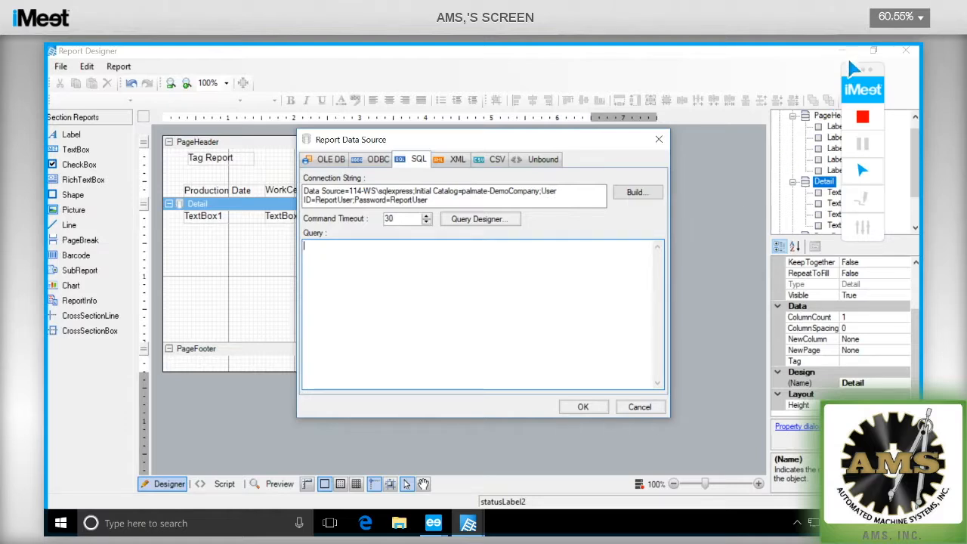
click(639, 407)
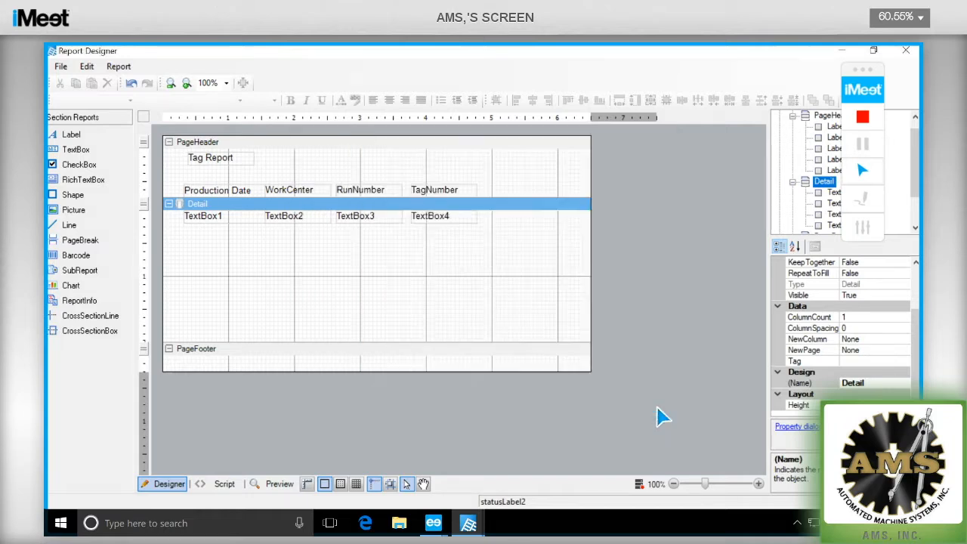
- Return to the Report Designer and save the report layout as Tag Report 2
key(alt+F4)
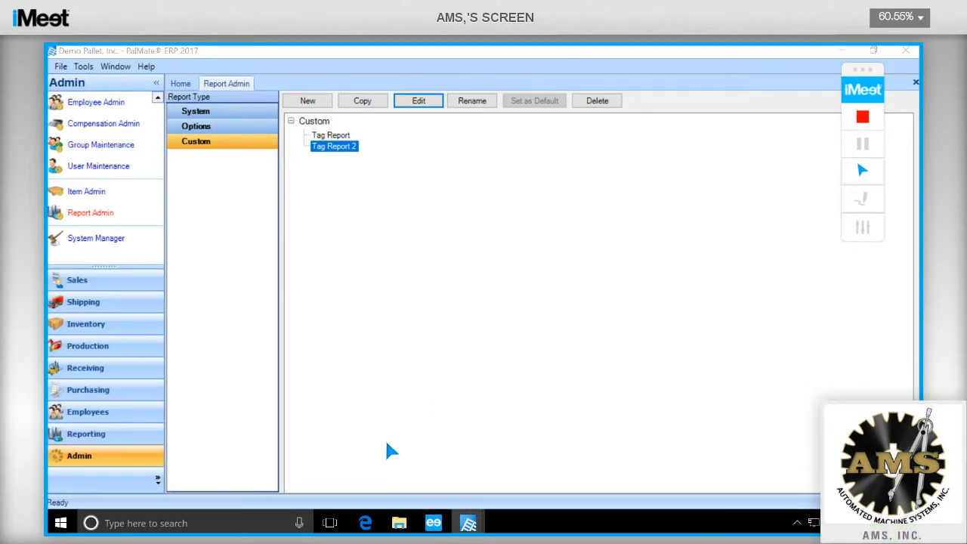
mouse_move(468, 523)
click(499, 489)
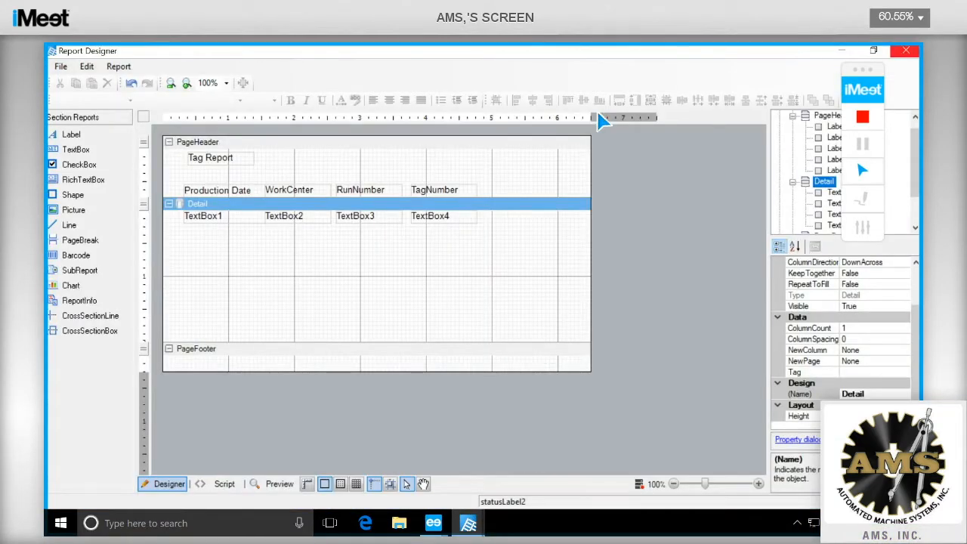
click(61, 66)
click(91, 82)
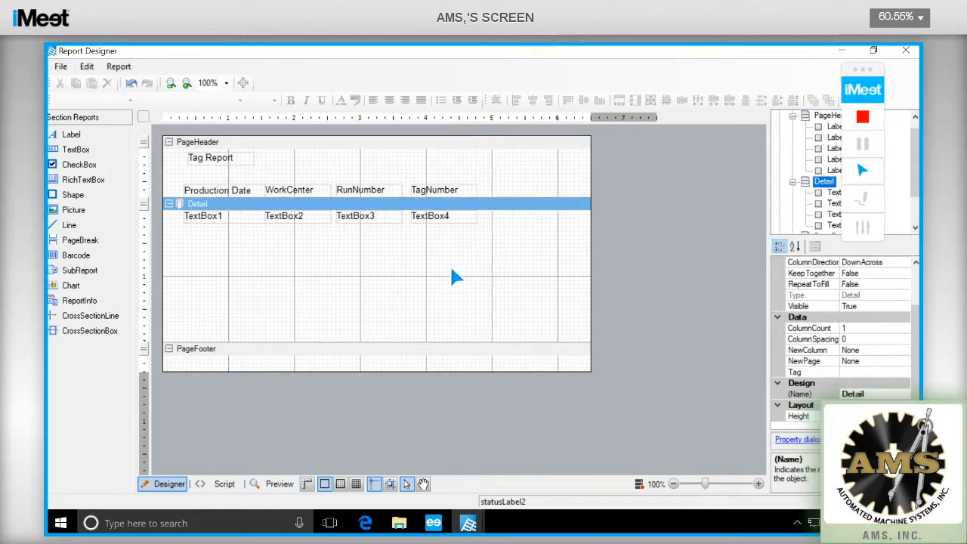
click(533, 342)
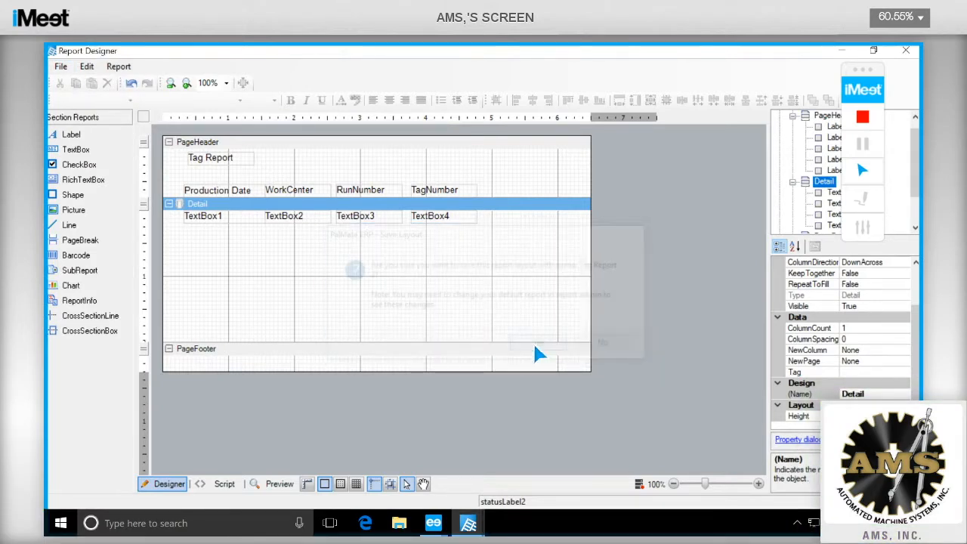
- Open the "custom report query" text file from the desktop in Notepad and copy its entire SQL query
click(843, 51)
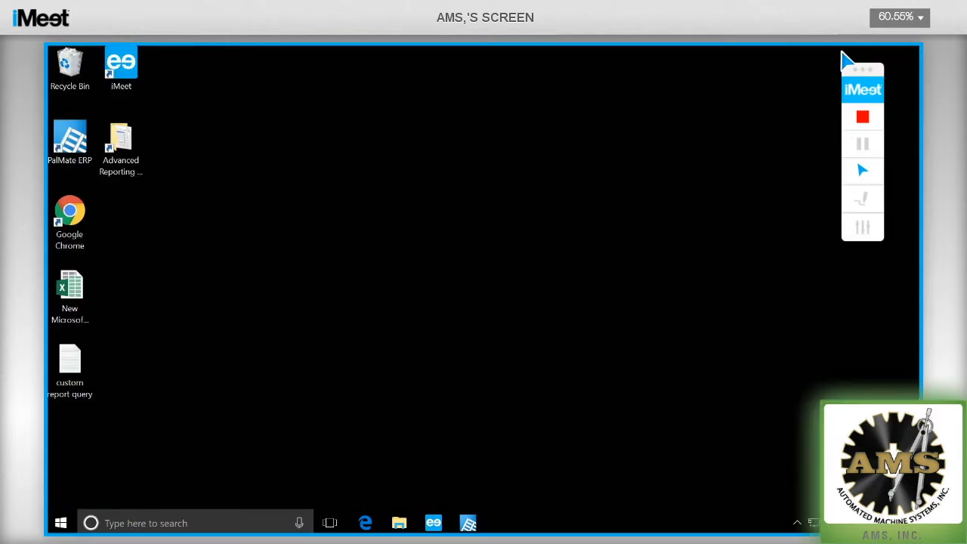
click(68, 393)
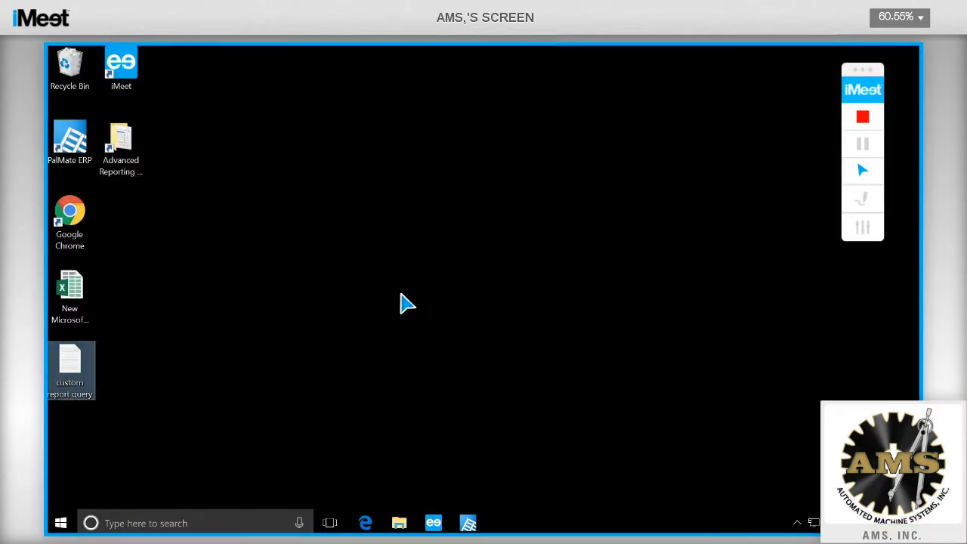
key(Return)
drag(461, 273, 109, 134)
drag(185, 123, 106, 140)
key(ctrl+c)
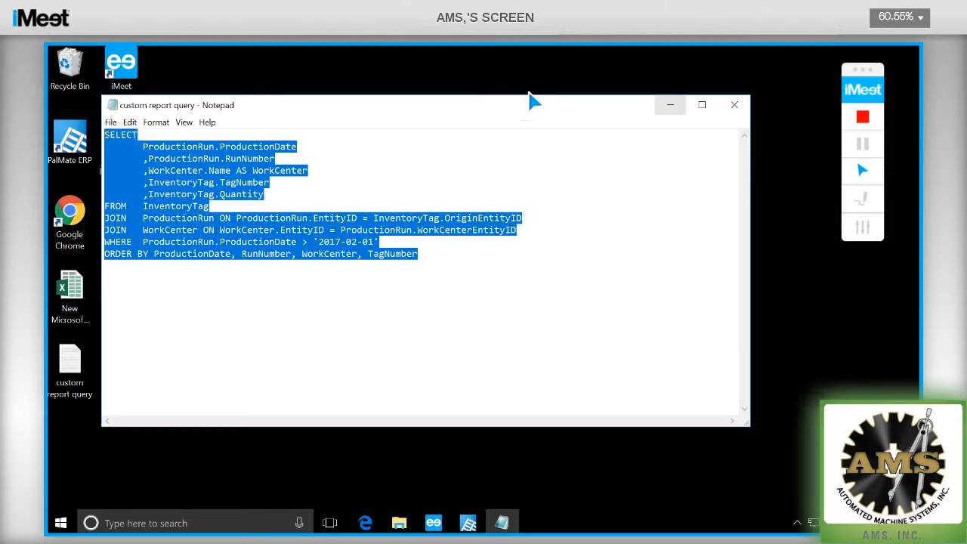
click(675, 108)
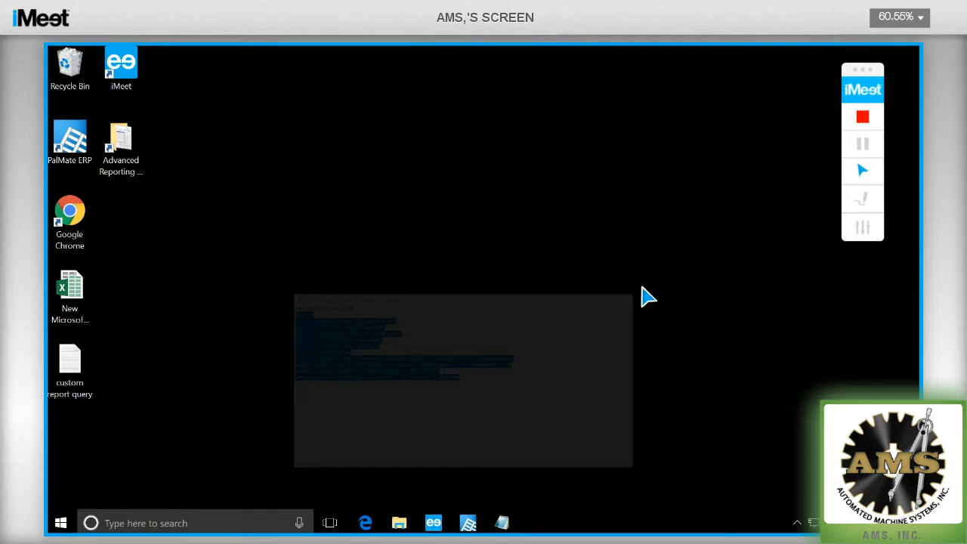
- Switch back to PalMate ERP and open the custom report Tag Report 2 for editing, dismissing the loading error
click(467, 522)
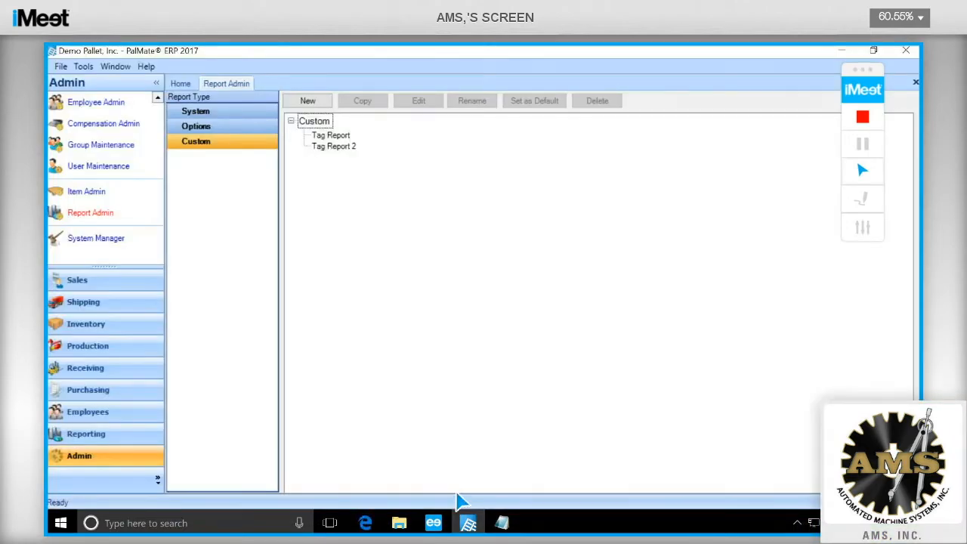
click(333, 146)
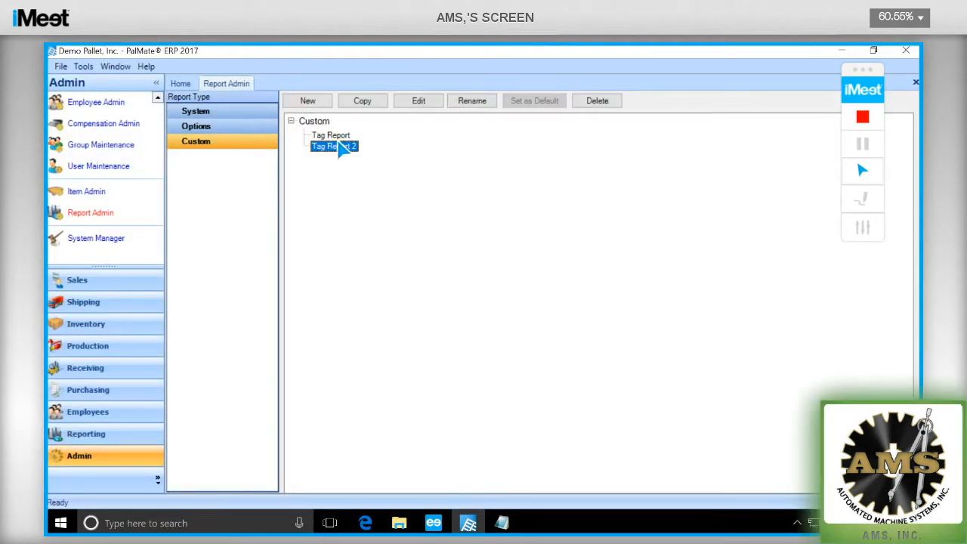
click(420, 106)
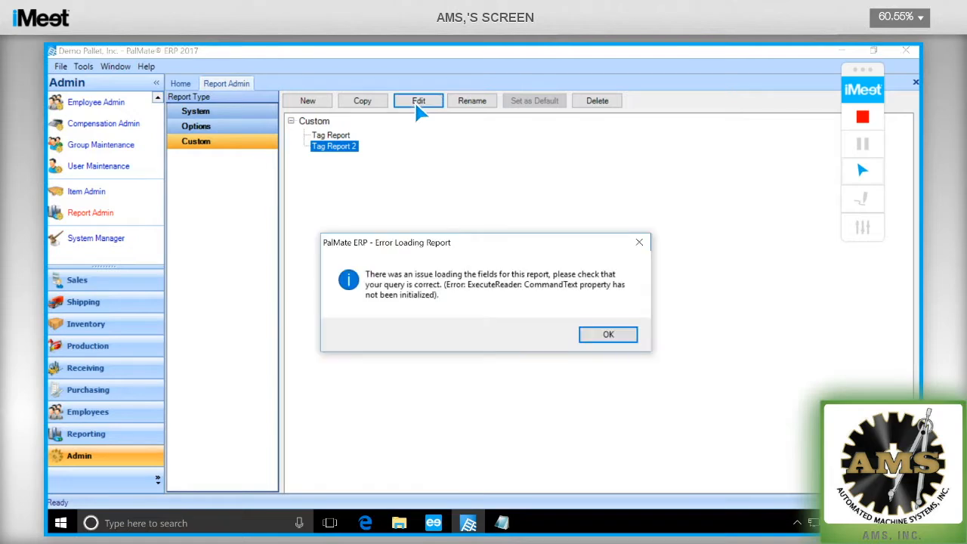
click(608, 332)
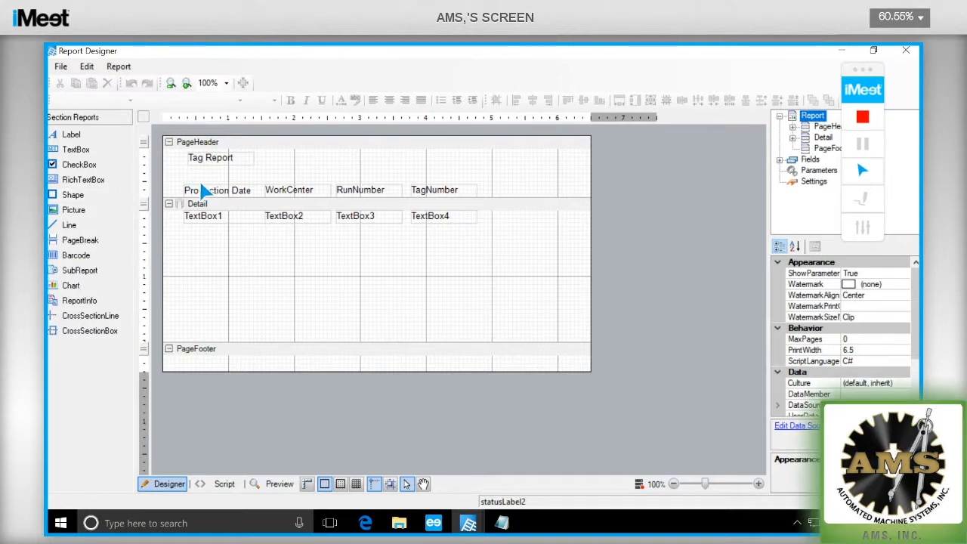
- Paste the copied SQL query as the report data source's query from the Detail section and apply it
double_click(186, 205)
click(322, 252)
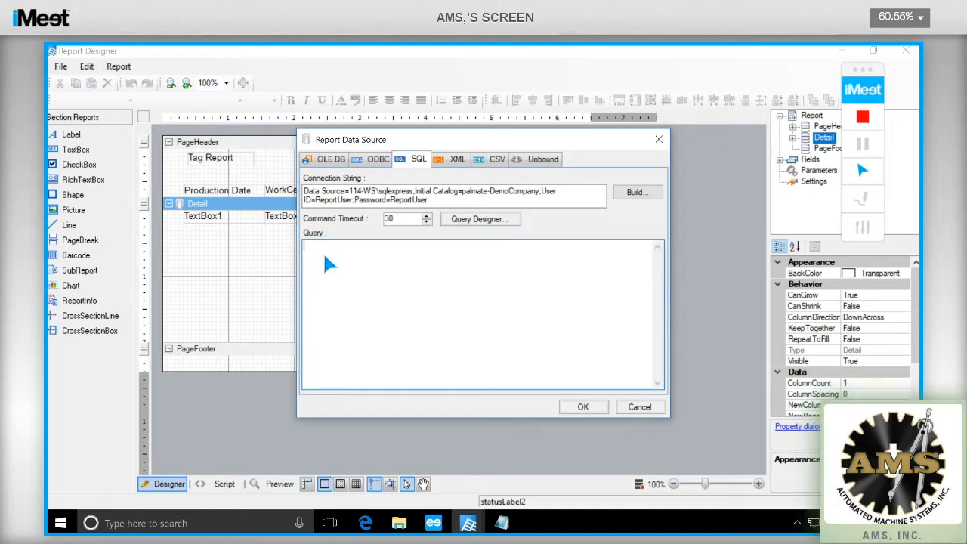
key(ctrl+v)
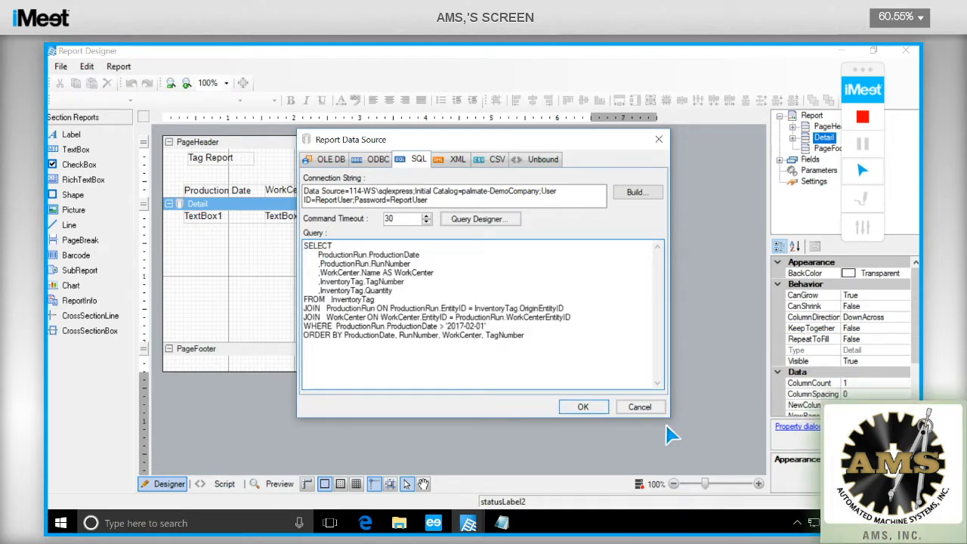
click(583, 408)
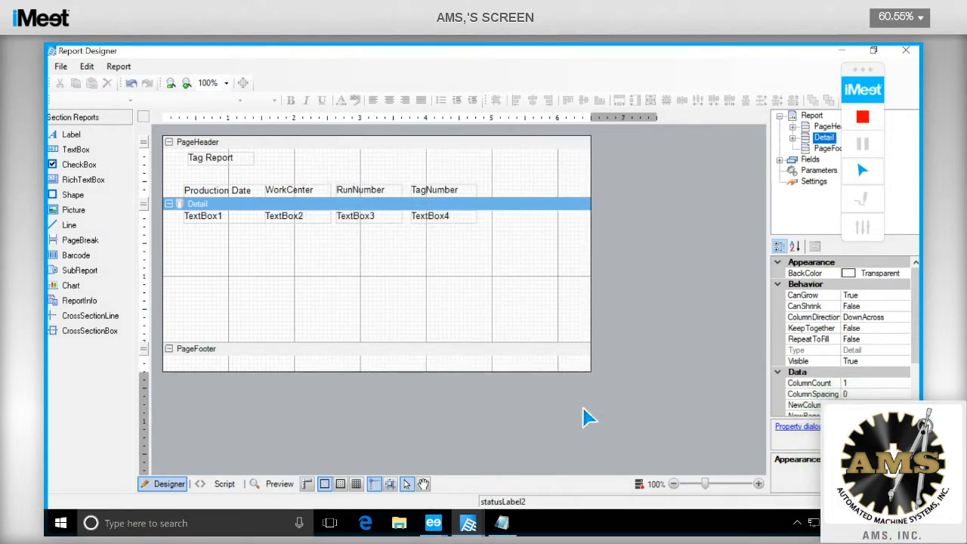
- Bind TextBox1 in the Detail section to the ProductionDate data field
click(216, 222)
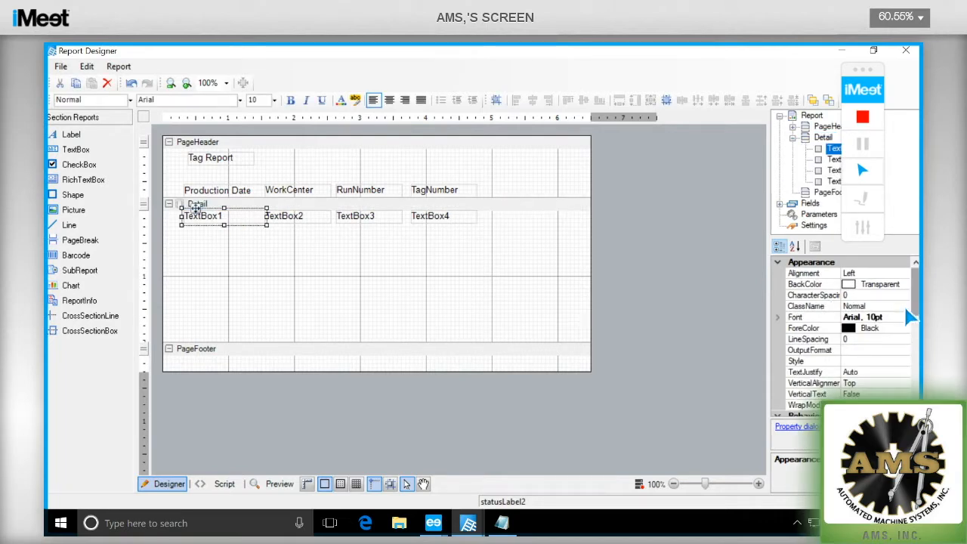
drag(904, 307, 908, 316)
scroll(910, 317, down, 5)
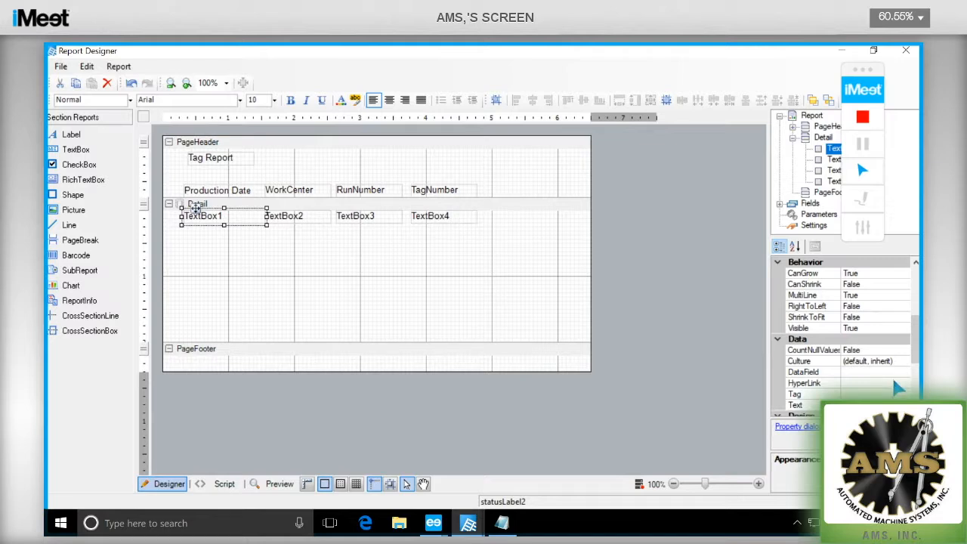
click(896, 373)
click(904, 372)
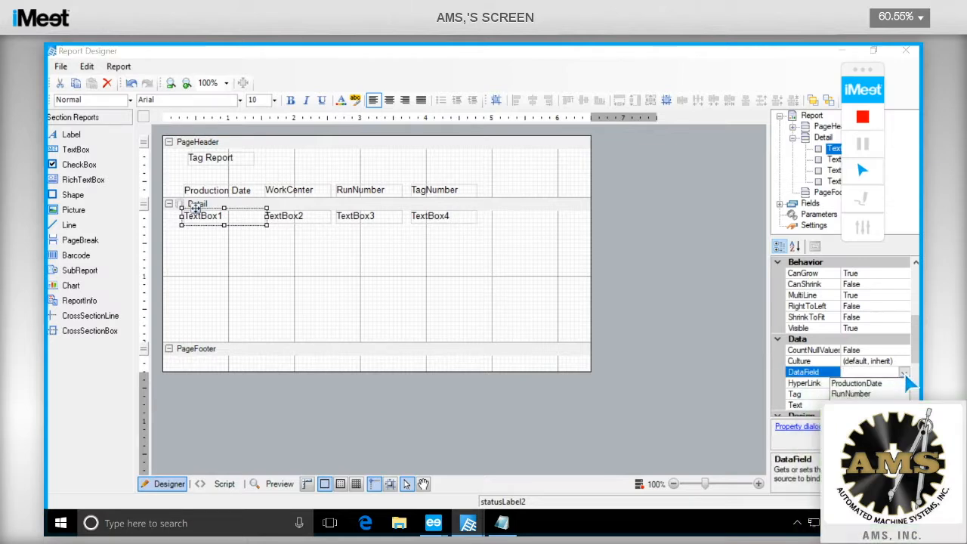
click(889, 384)
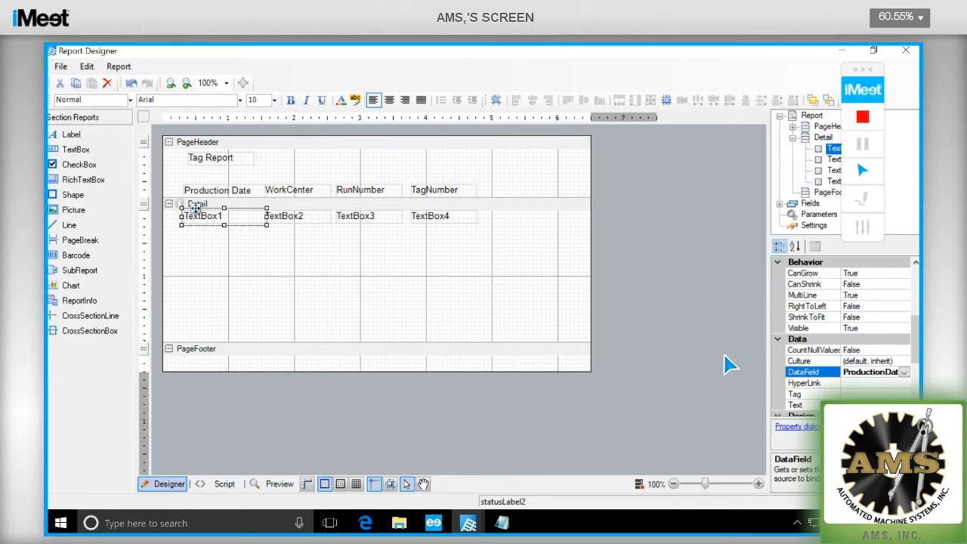
- Bind TextBox2 in the Detail section to the WorkCenter data field
click(298, 217)
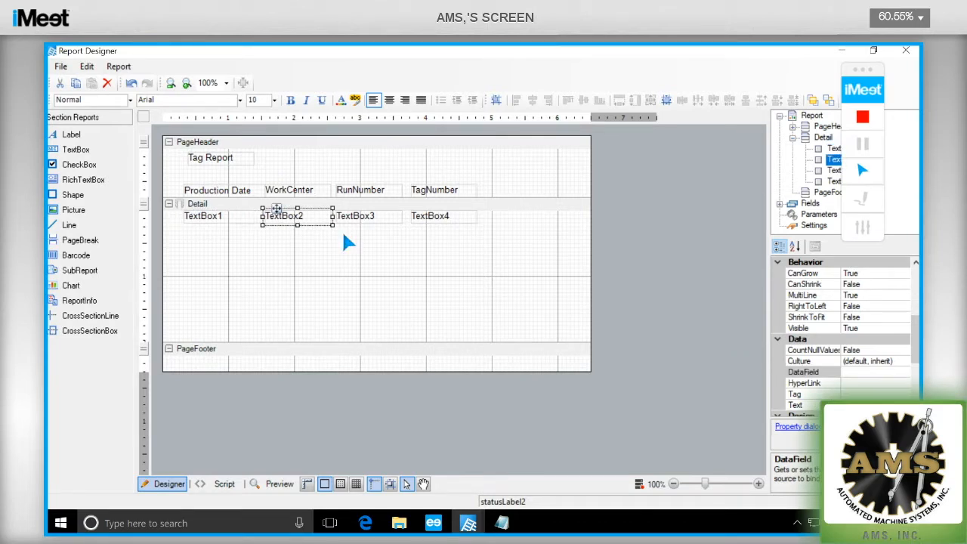
click(893, 373)
click(904, 373)
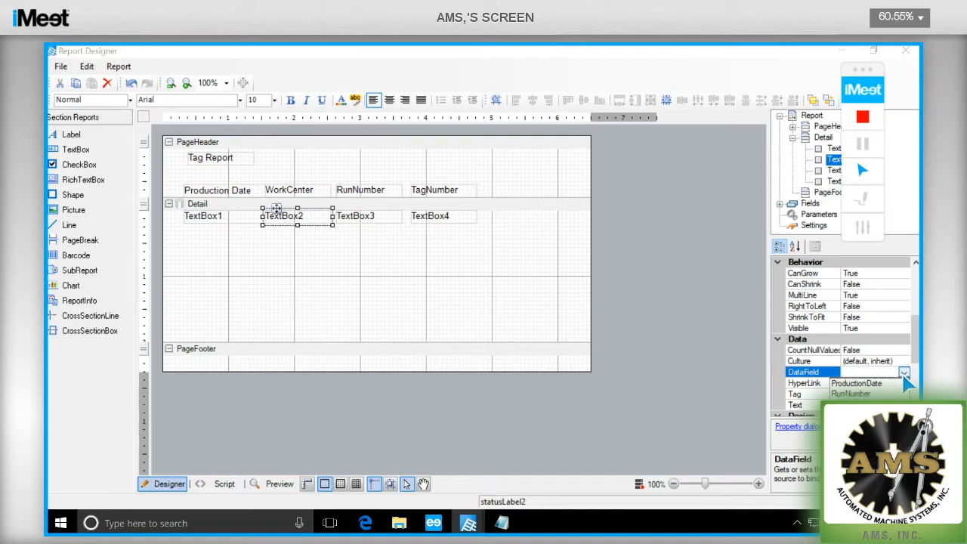
click(861, 415)
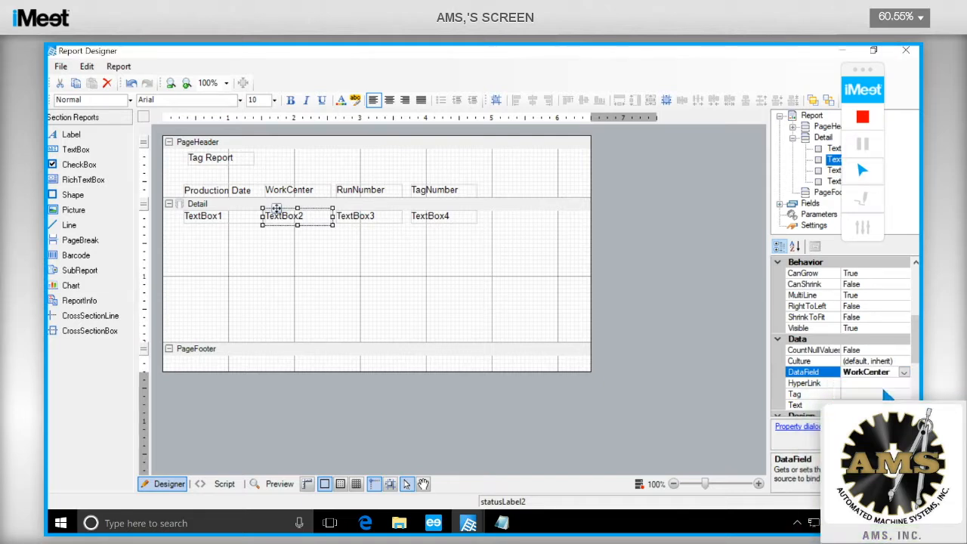
- Bind TextBox3 in the Detail section to the RunNumber data field
click(401, 225)
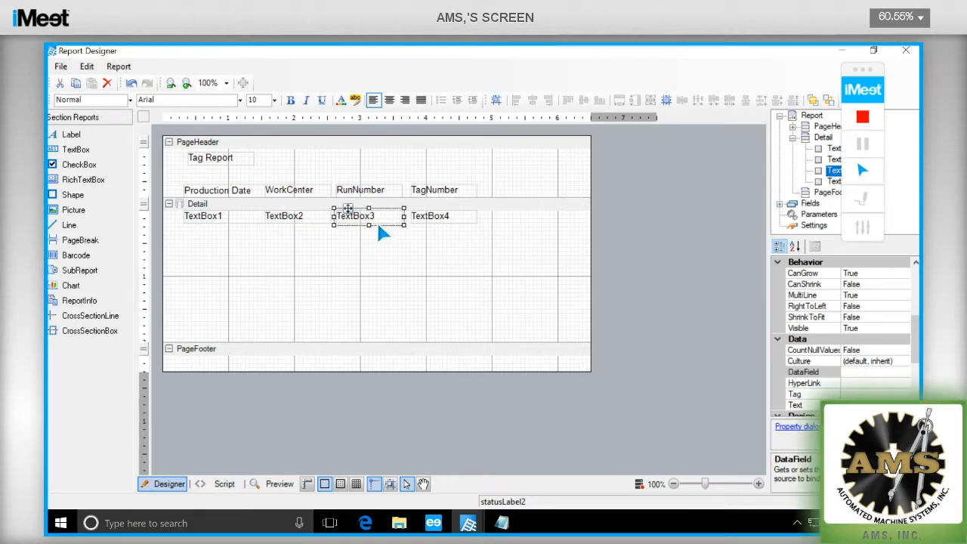
click(894, 372)
click(904, 374)
click(858, 394)
- Bind TextBox4 in the Detail section to the TagNumber data field
click(441, 219)
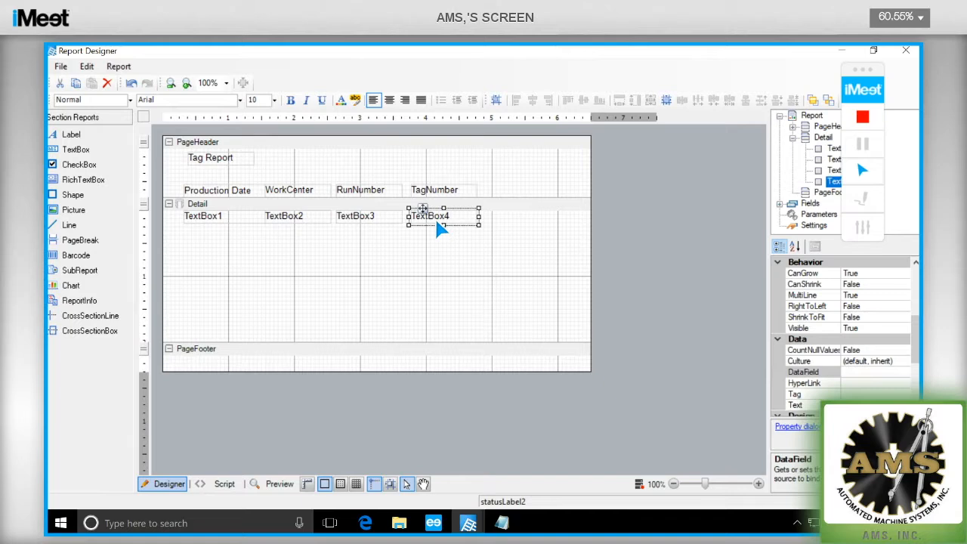
click(898, 371)
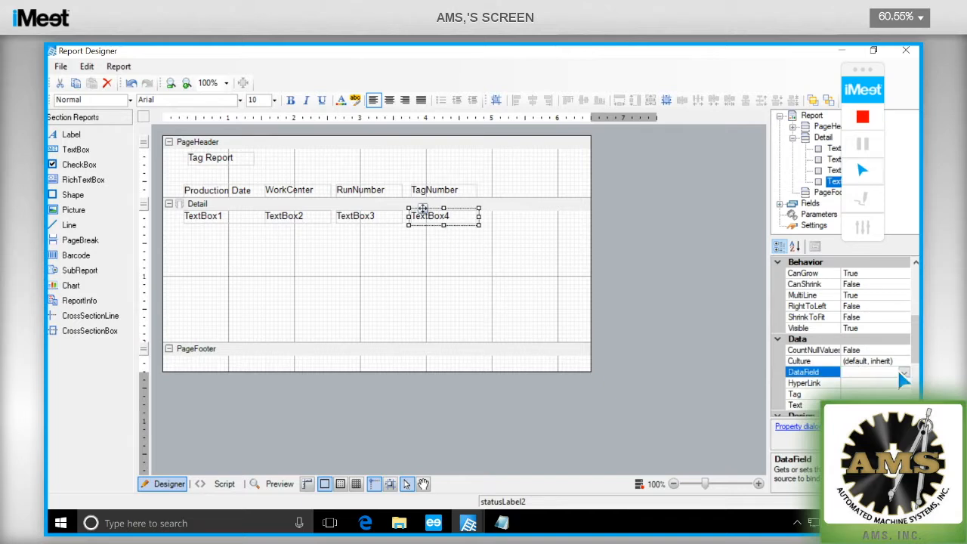
click(904, 373)
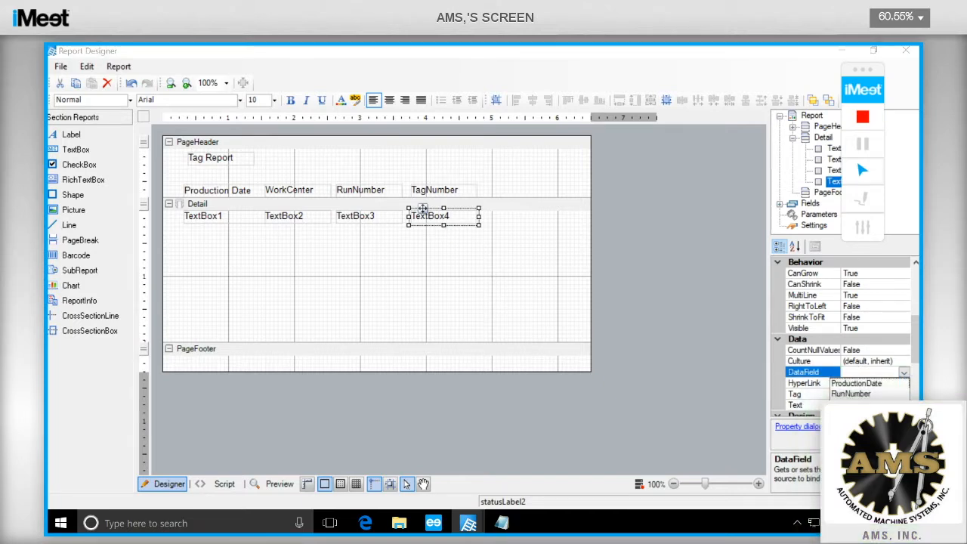
click(857, 405)
- Shrink the Detail section's height so it ends just below the row of text boxes
click(344, 261)
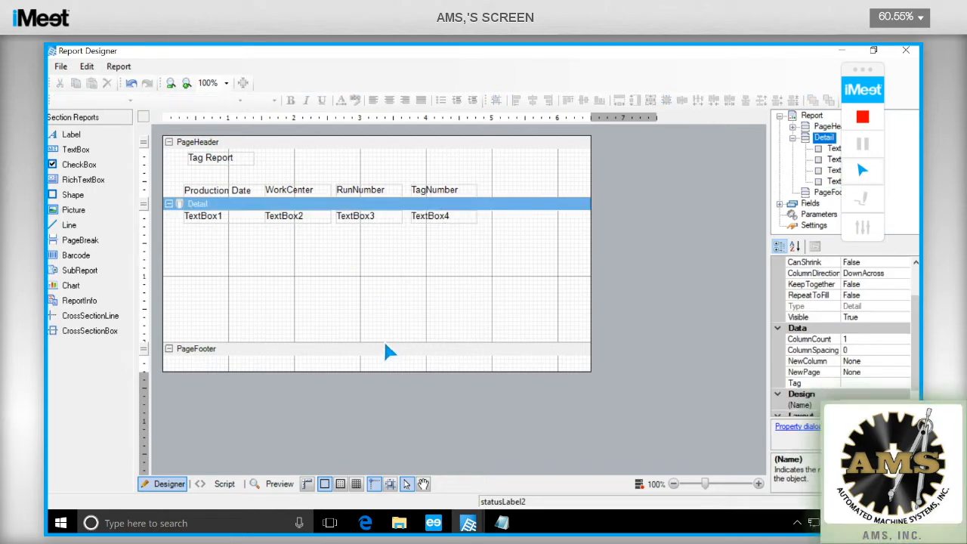
drag(385, 341, 386, 307)
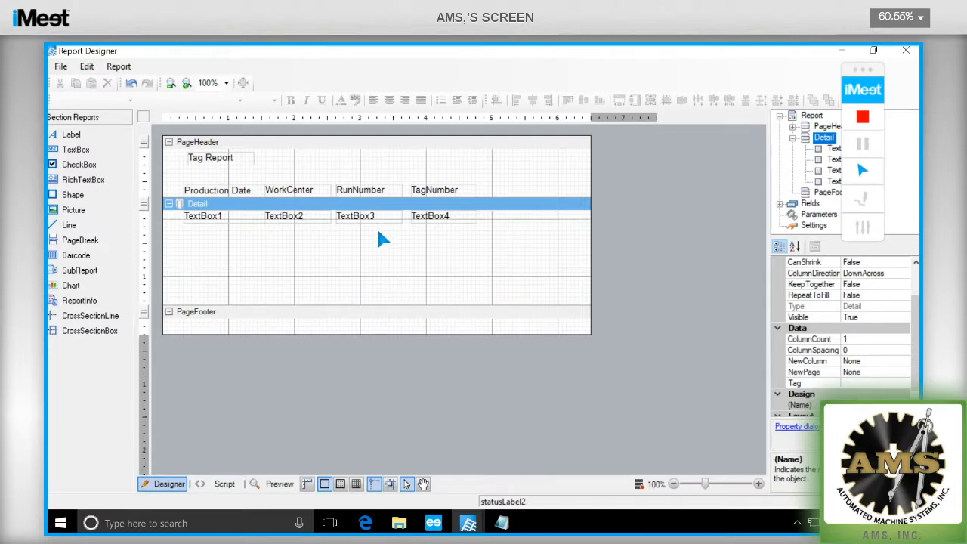
drag(377, 226, 377, 226)
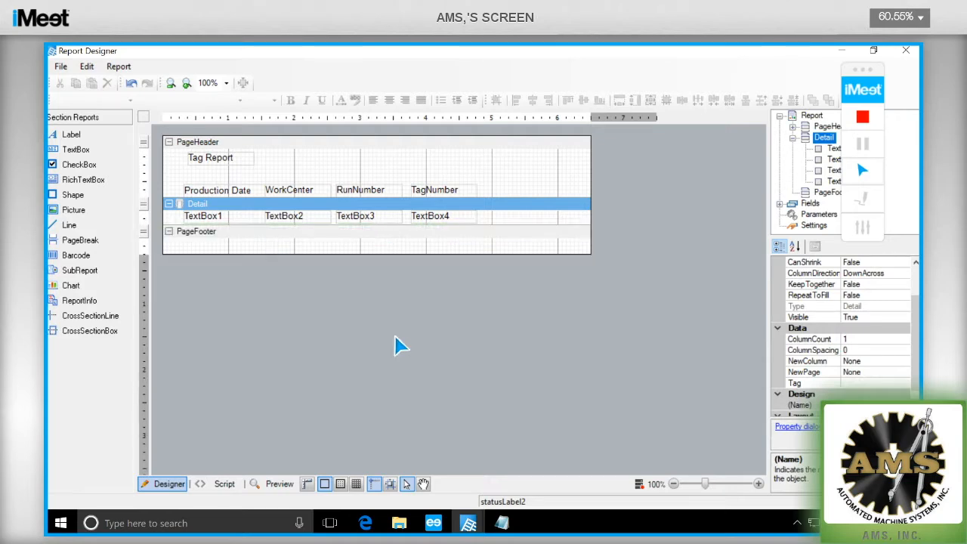
- Save the custom layout under the name Tag Report 2, confirming the save
click(60, 66)
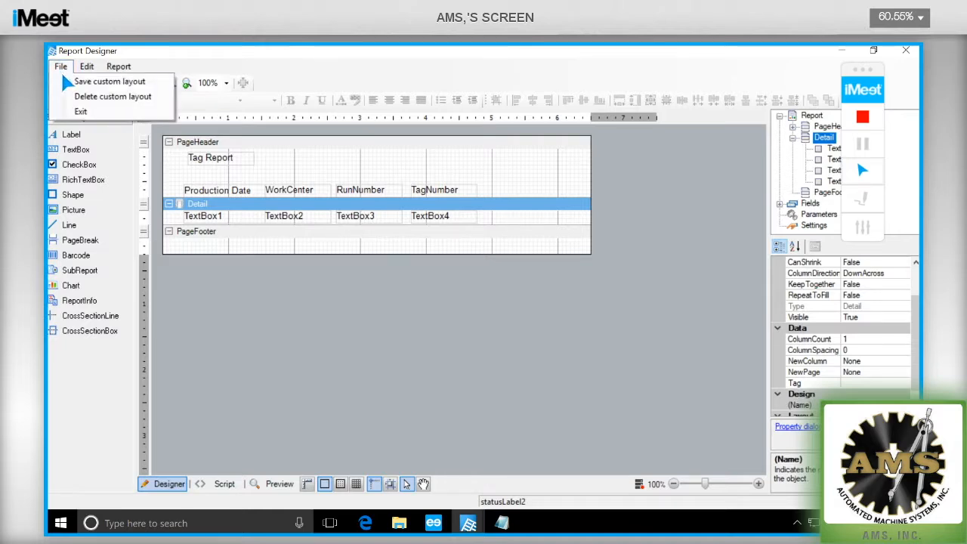
click(80, 82)
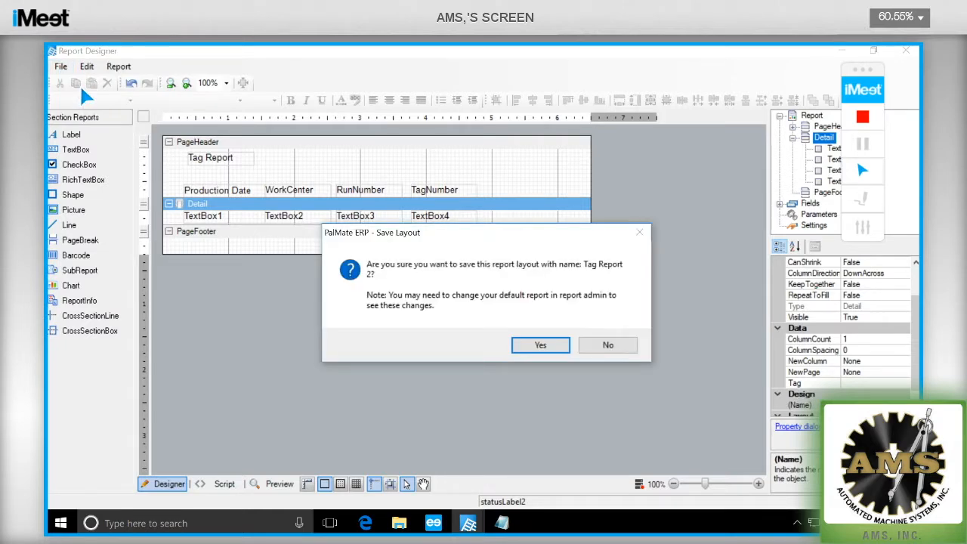
click(533, 348)
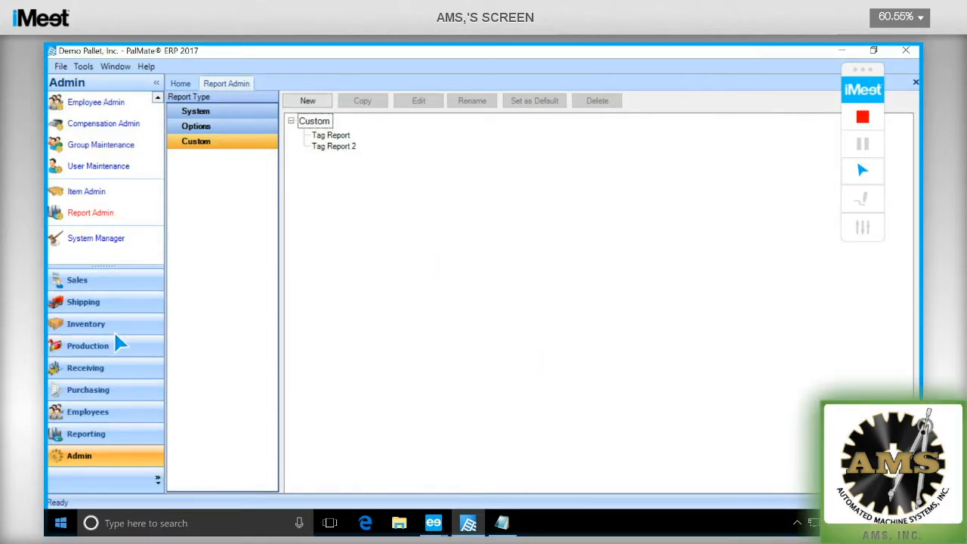
- Find the Custom Reports group in the Reporting module and run Tag Report 2
click(79, 437)
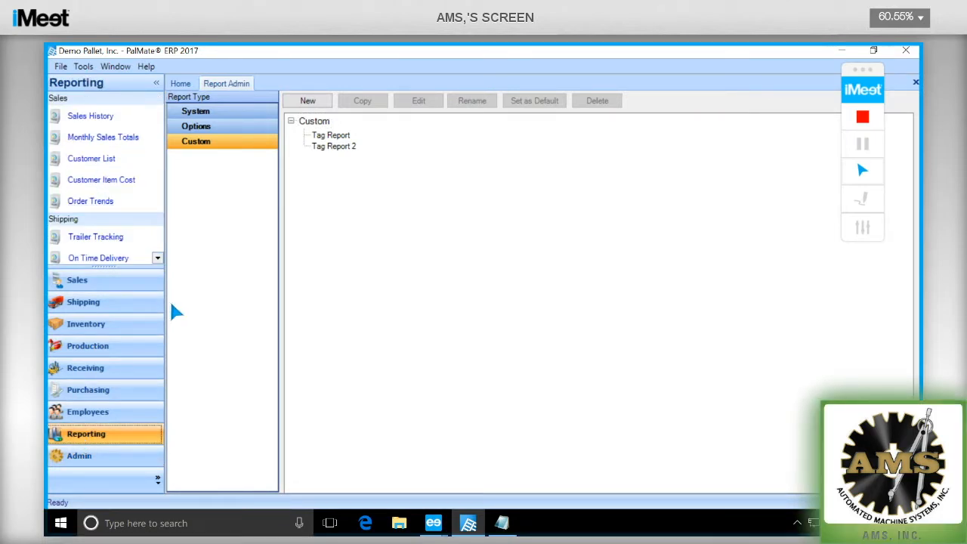
scroll(159, 265, down, 8)
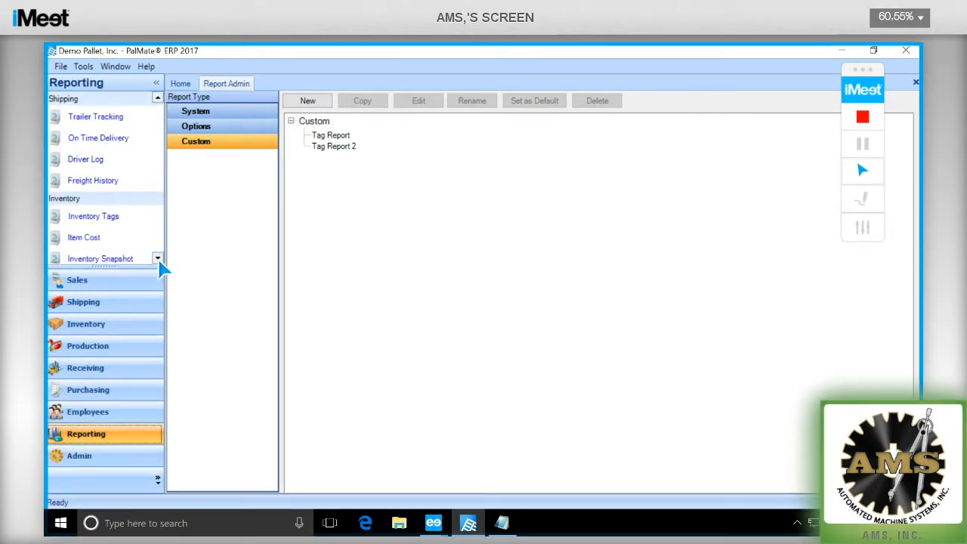
scroll(159, 265, down, 7)
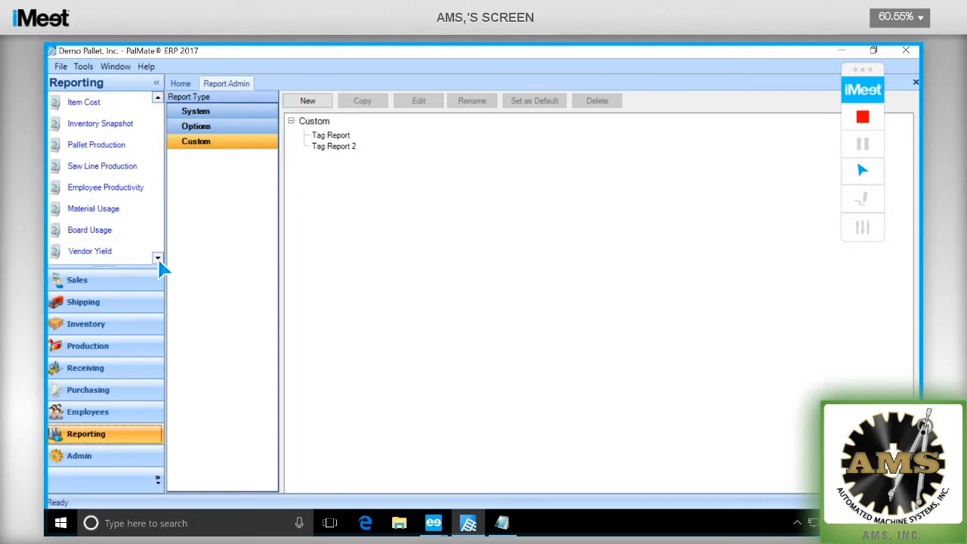
scroll(159, 265, down, 8)
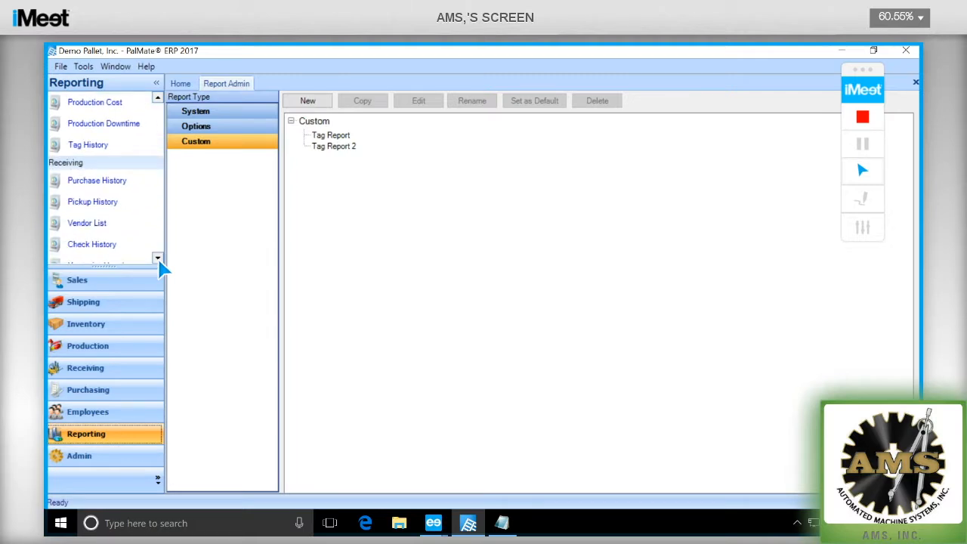
scroll(159, 261, down, 8)
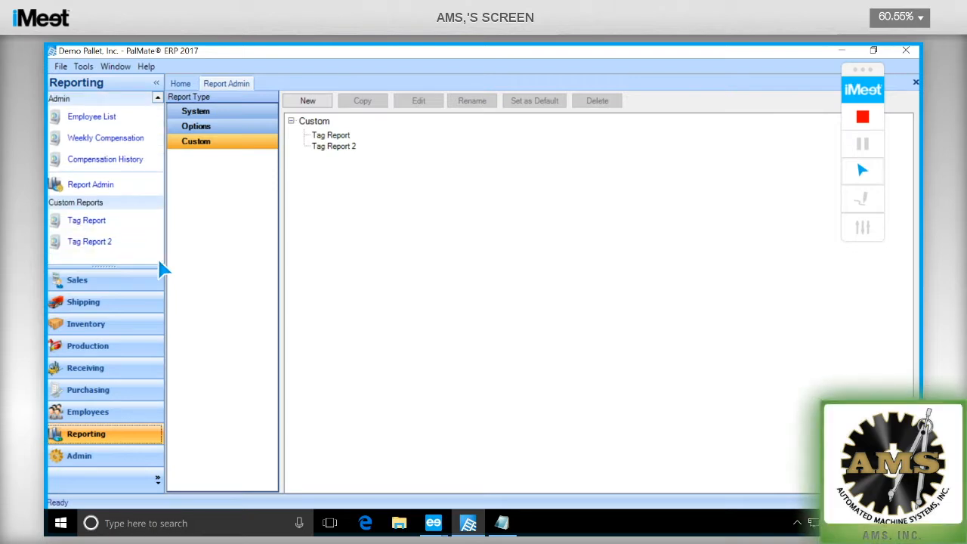
click(104, 244)
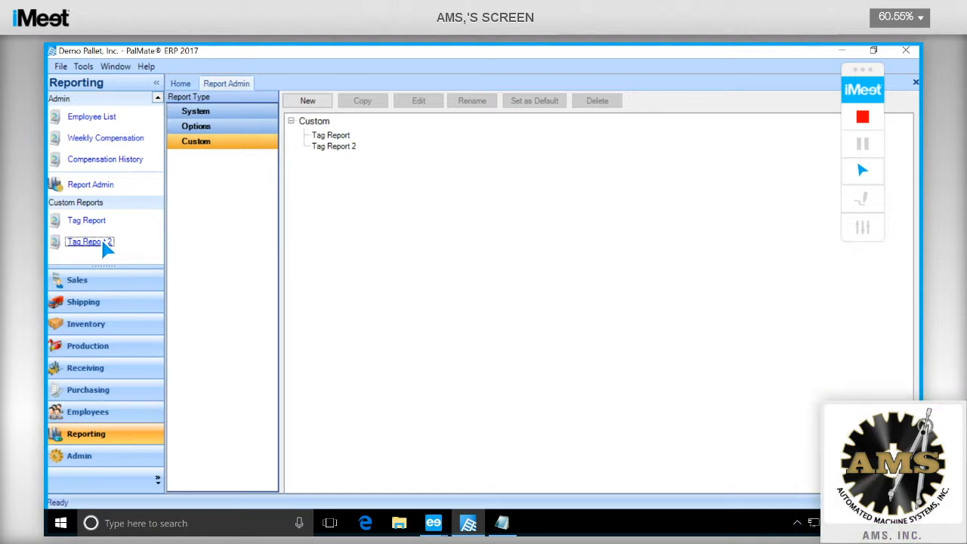
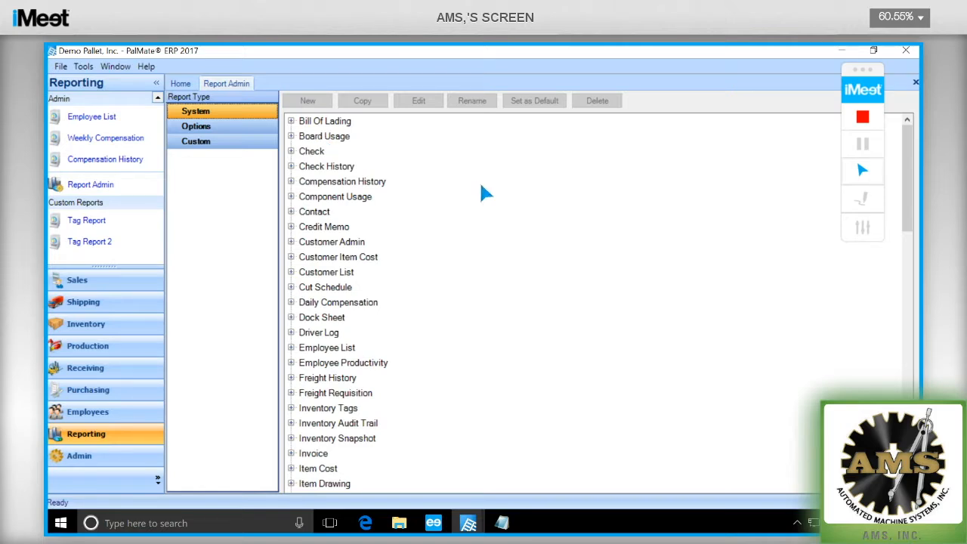
- Copy the System layout of the Bill Of Lading report as BOL2, and reselect the original System layout
click(294, 125)
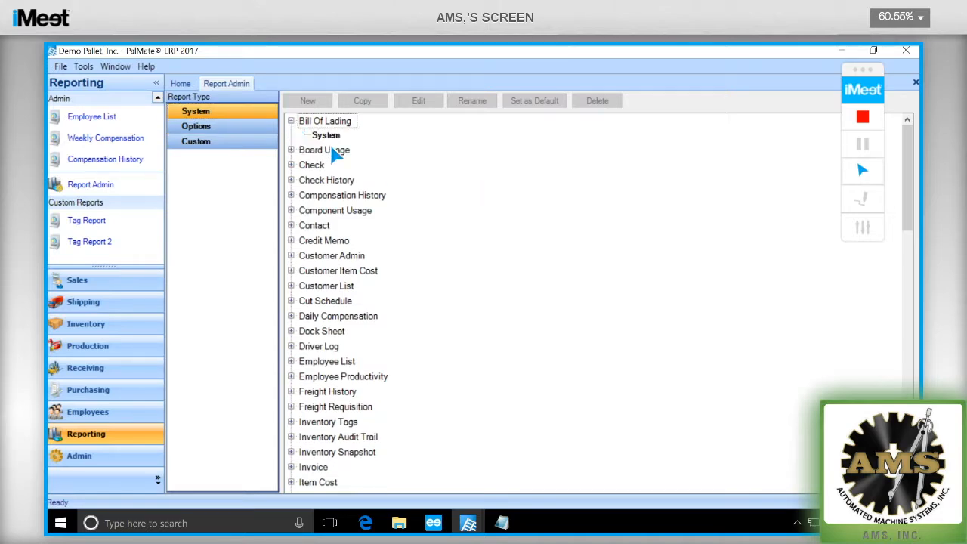
click(330, 137)
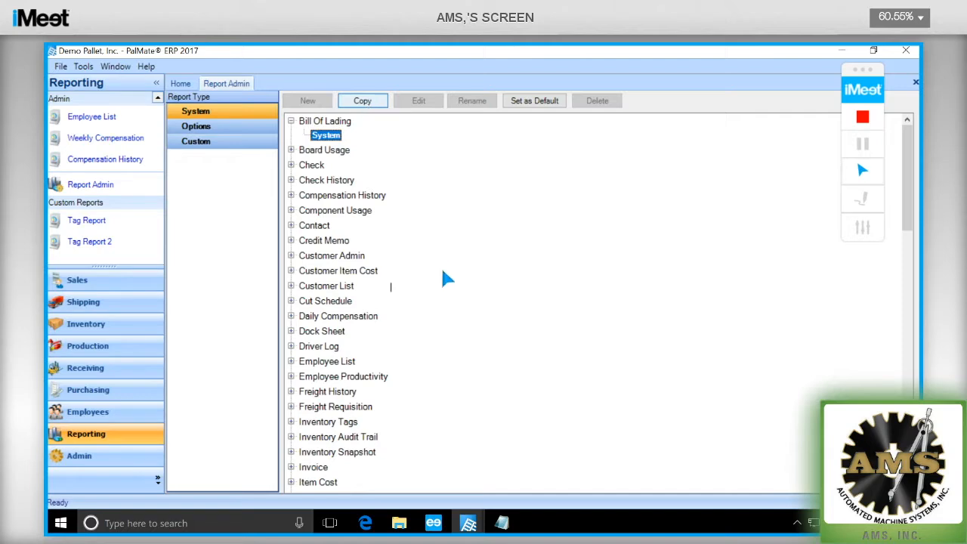
text(BOL2)
key(Return)
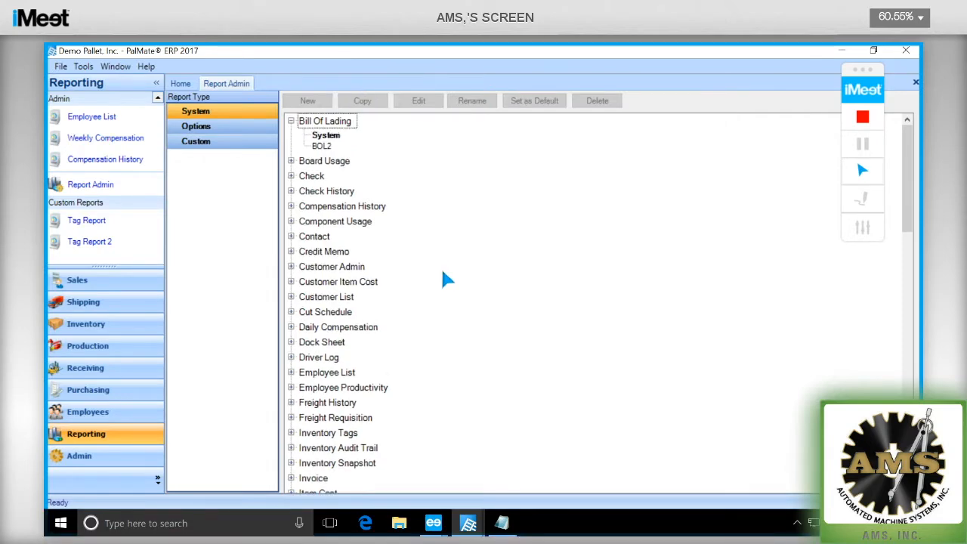
click(323, 146)
click(328, 138)
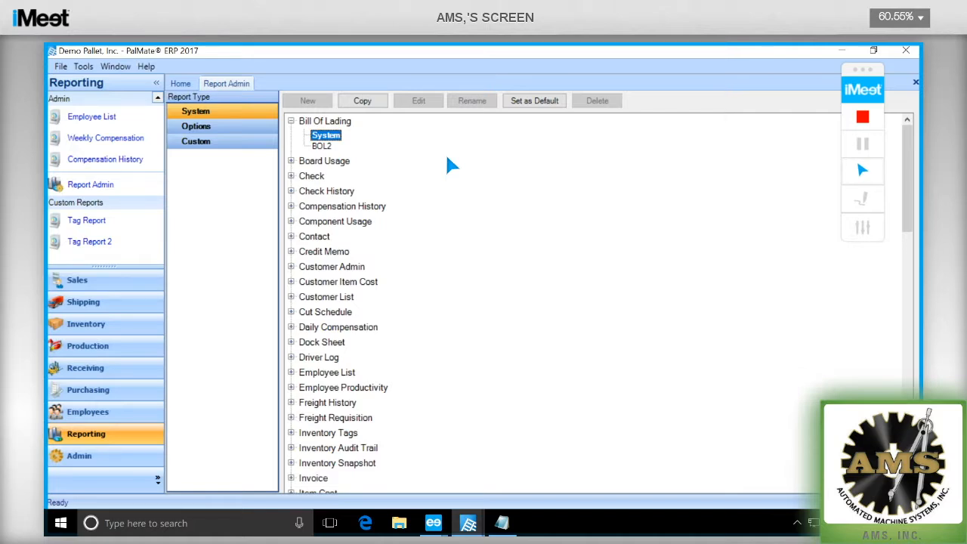
- Set the BOL2 layout as the default for the Bill Of Lading report
click(328, 147)
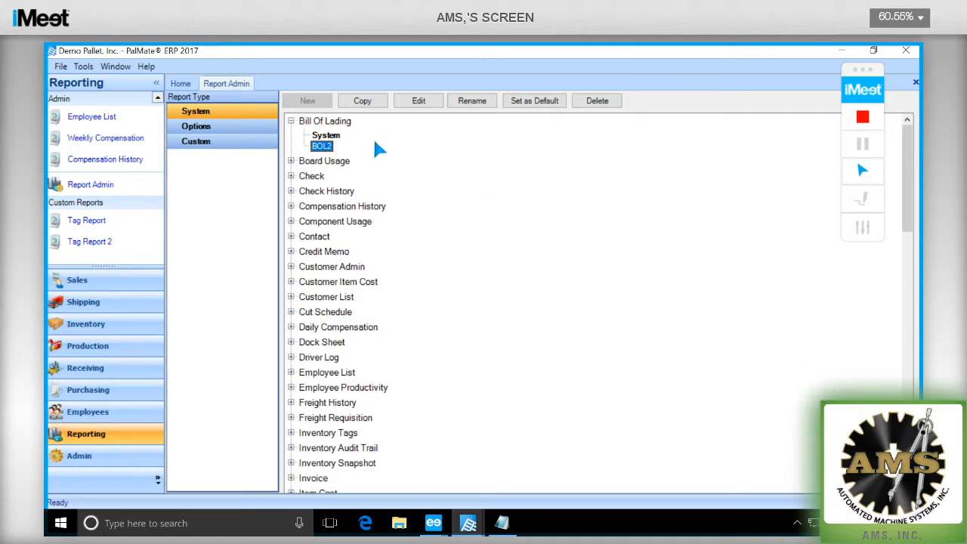
click(327, 135)
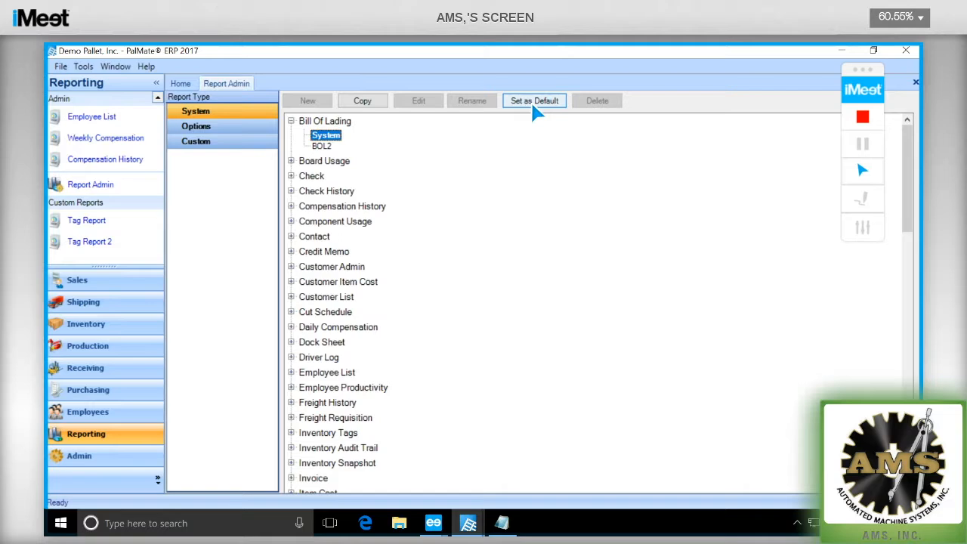
click(322, 147)
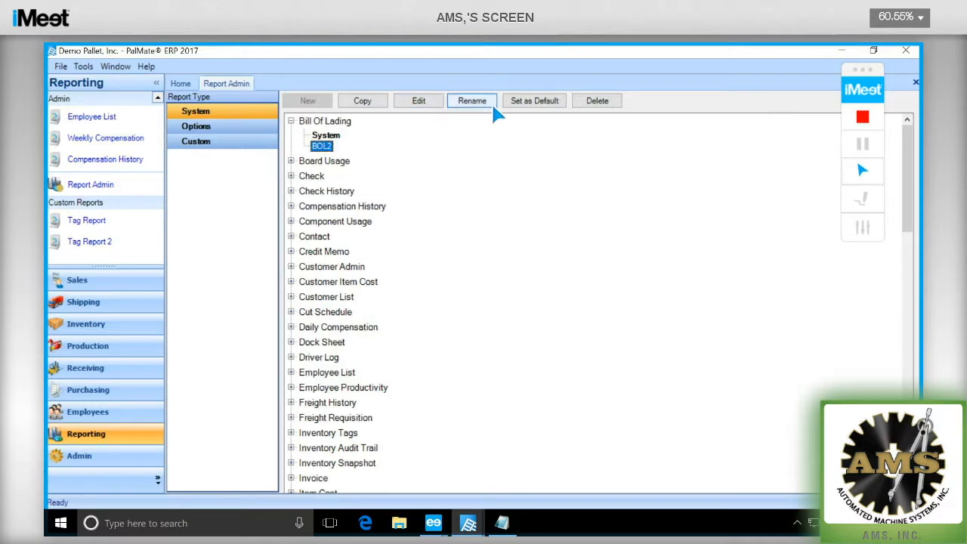
click(534, 105)
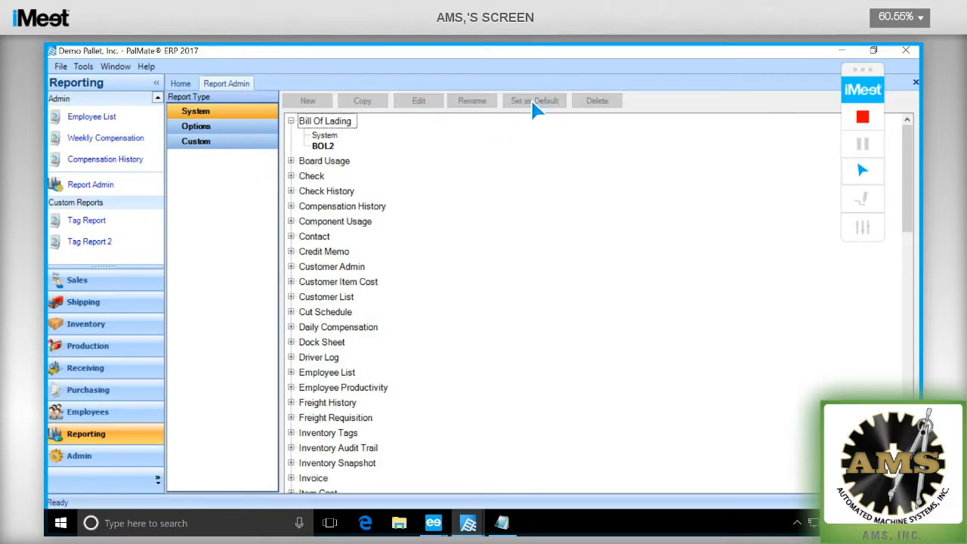
- Open the BOL2 layout in the designer, look through its sections from page header to page footer, and close it
click(323, 148)
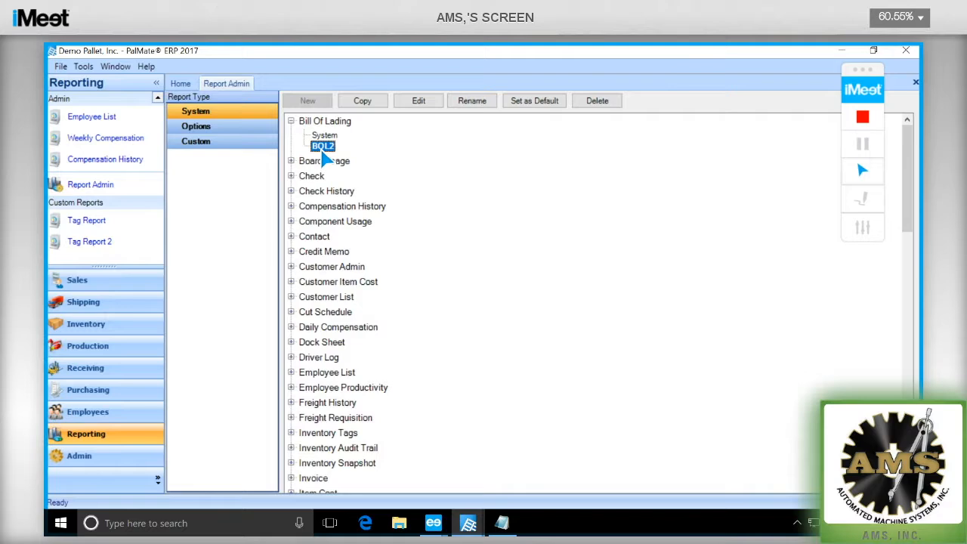
double_click(323, 148)
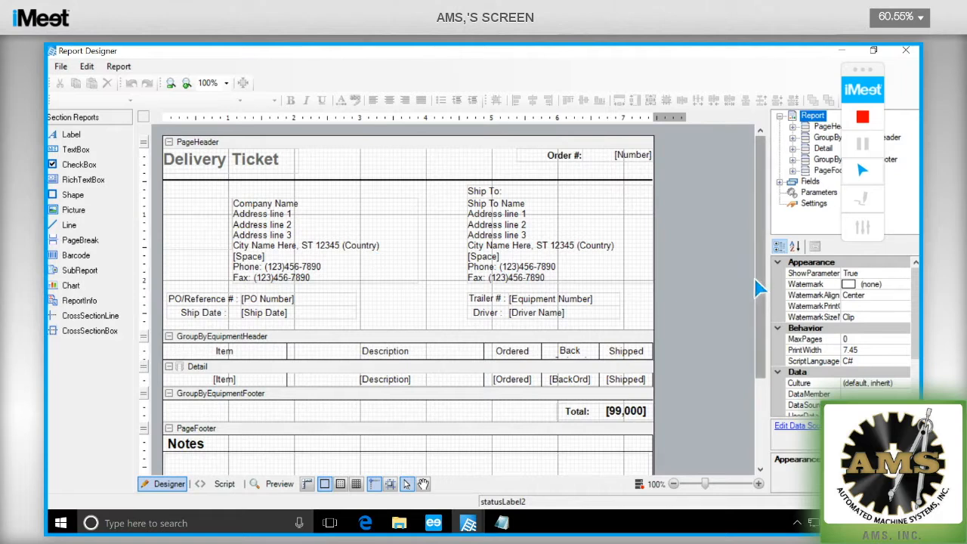
scroll(759, 287, down, 3)
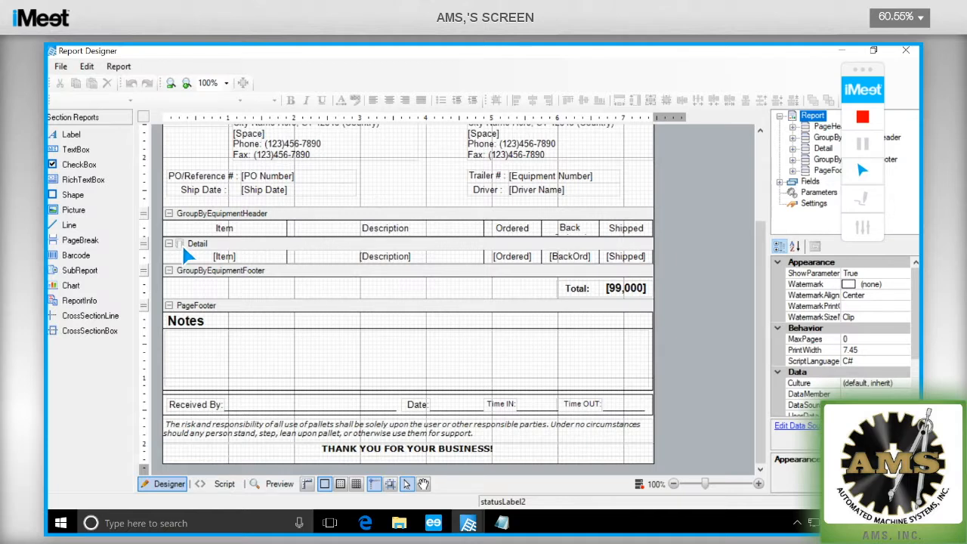
click(906, 50)
click(523, 333)
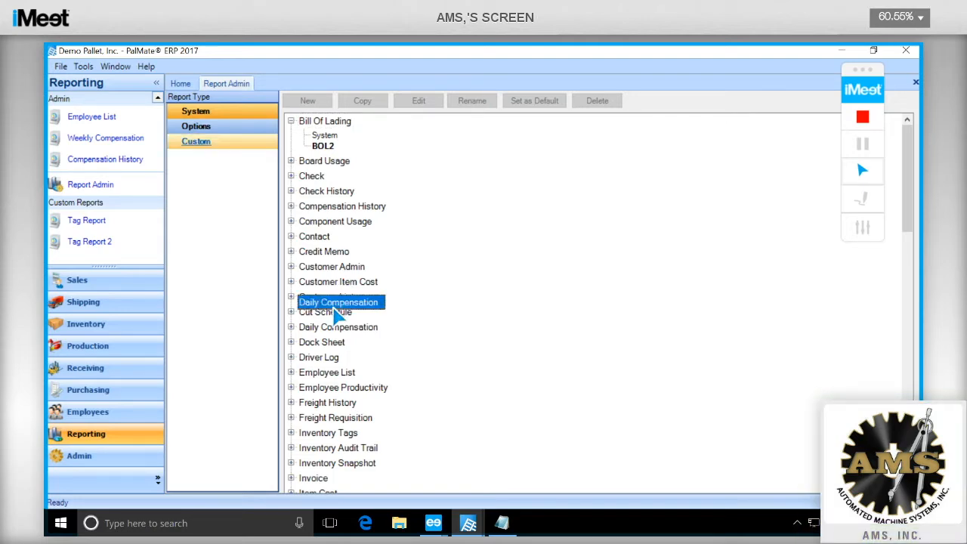
- Open the custom report Tag Report 2 for editing and add a text box to the PageFooter below TextBox4
click(219, 144)
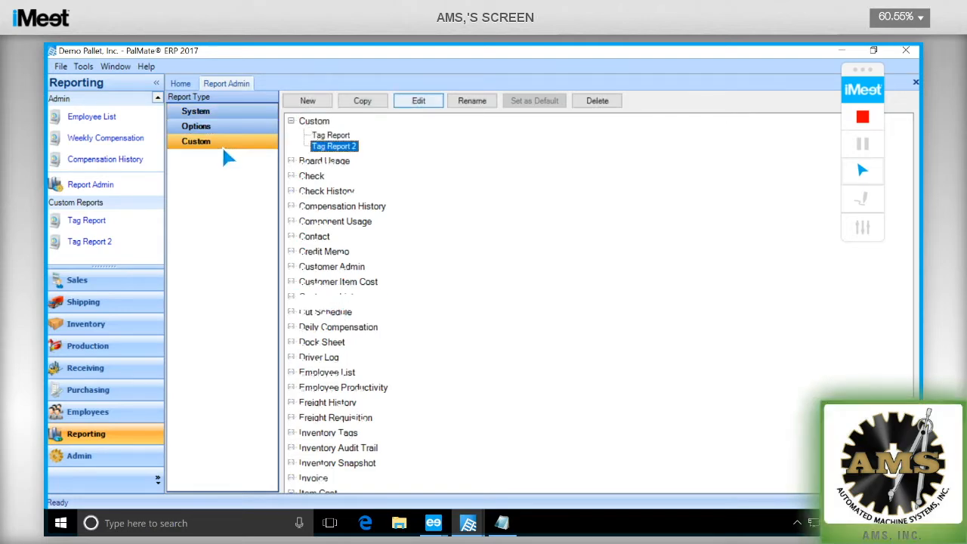
click(424, 106)
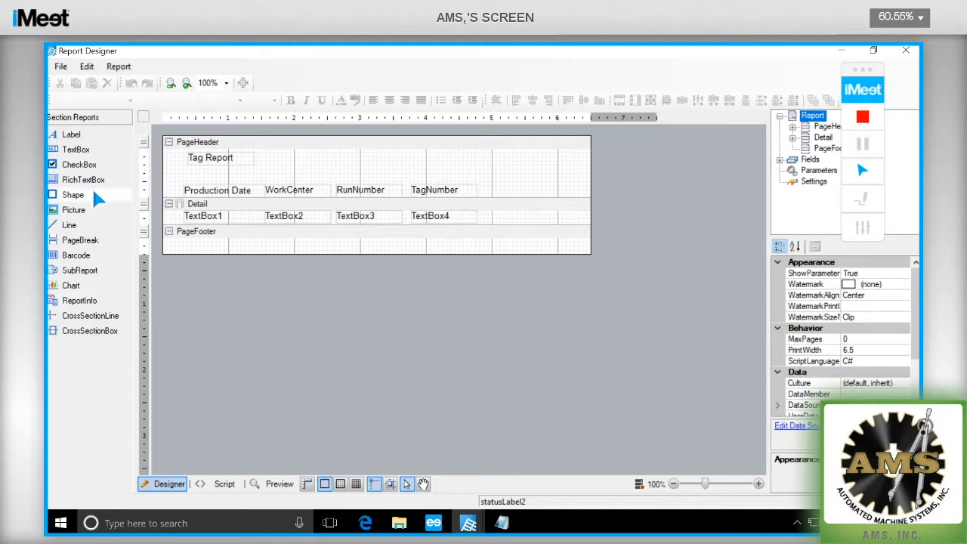
drag(70, 160, 427, 251)
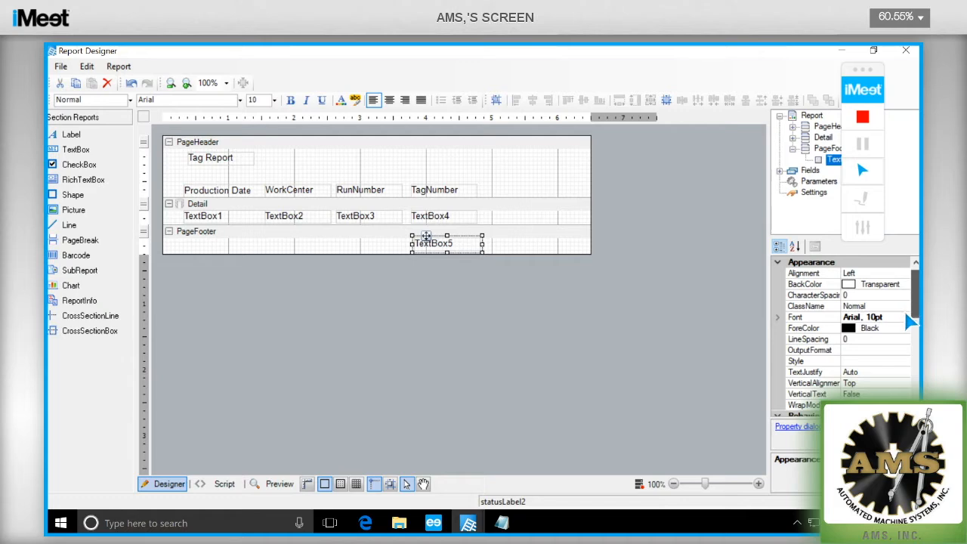
- Examine the Summary properties of TextBox5 and the functions offered for SummaryFunc, leaving the list without choosing one
scroll(911, 321, down, 3)
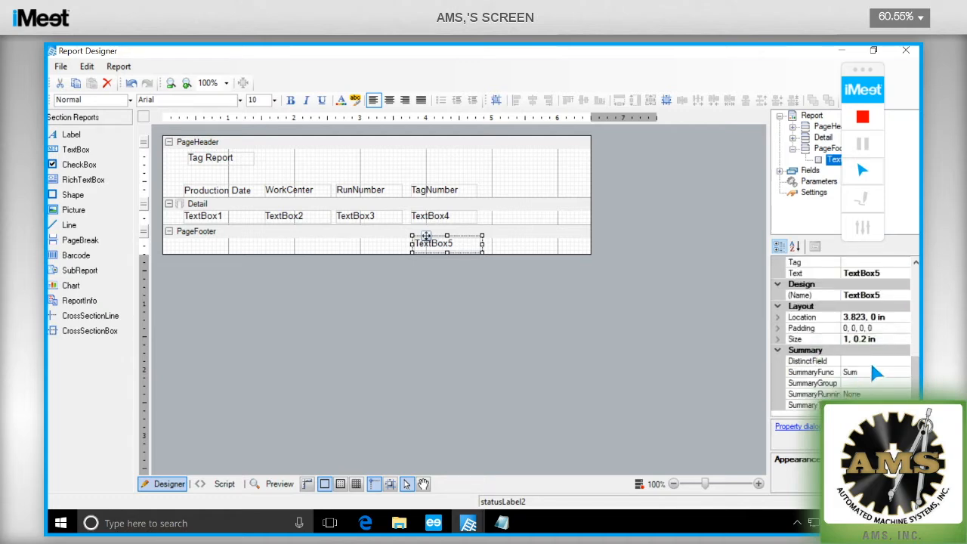
click(875, 383)
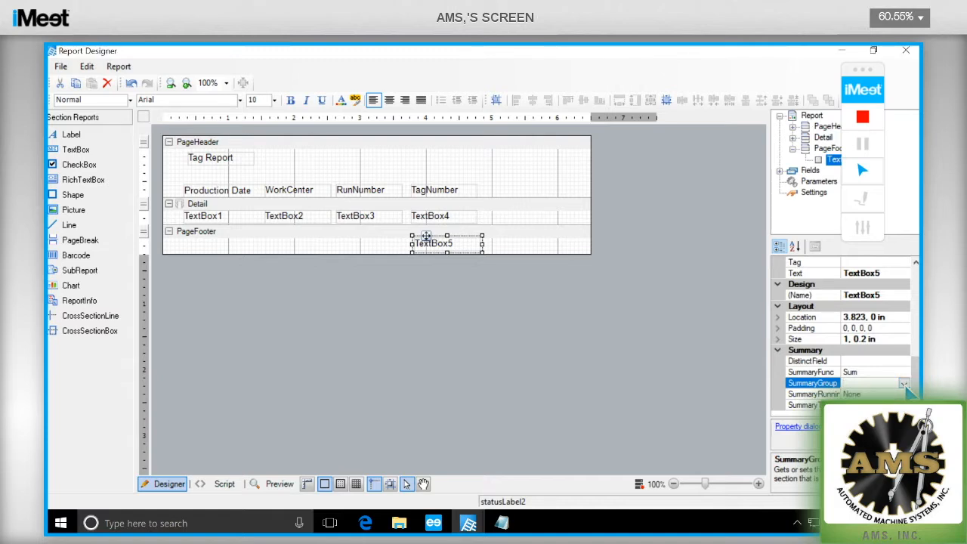
click(876, 370)
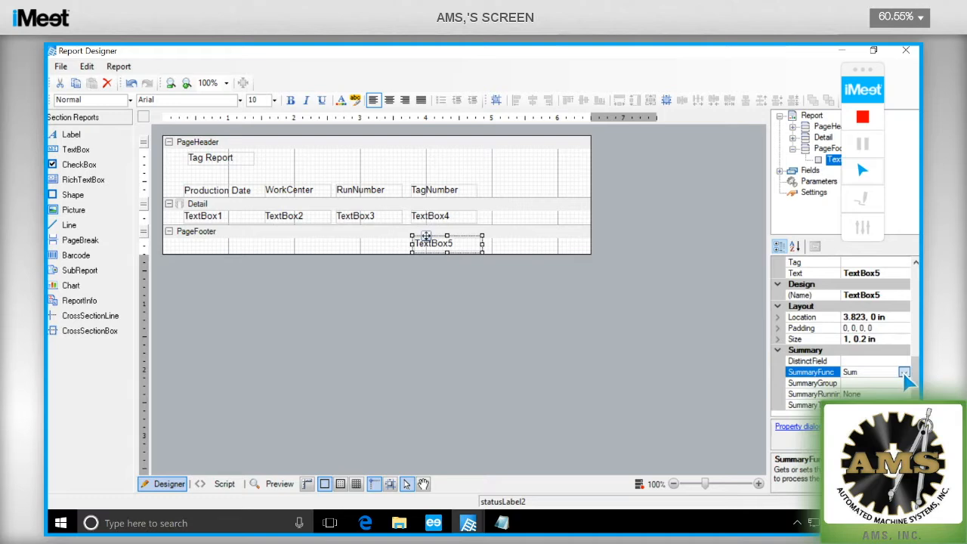
click(904, 373)
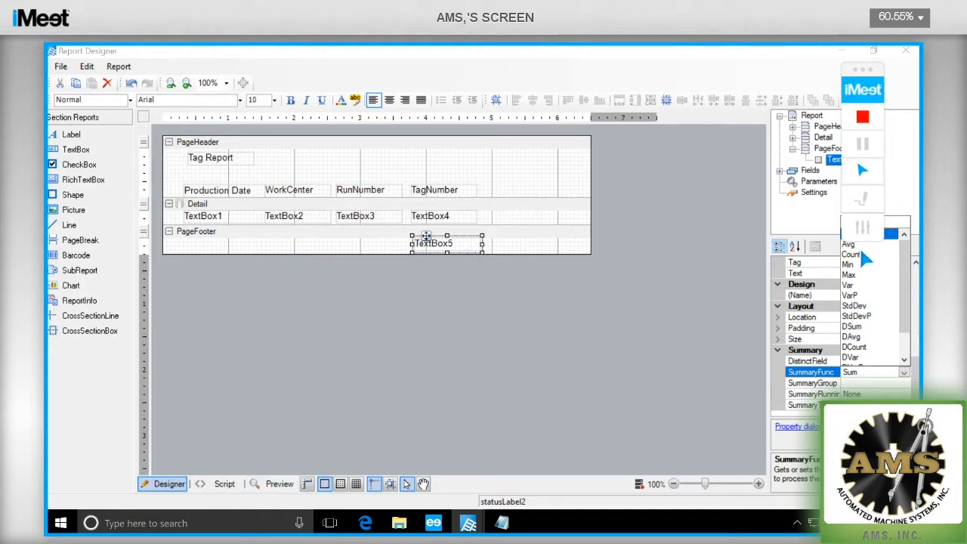
key(Escape)
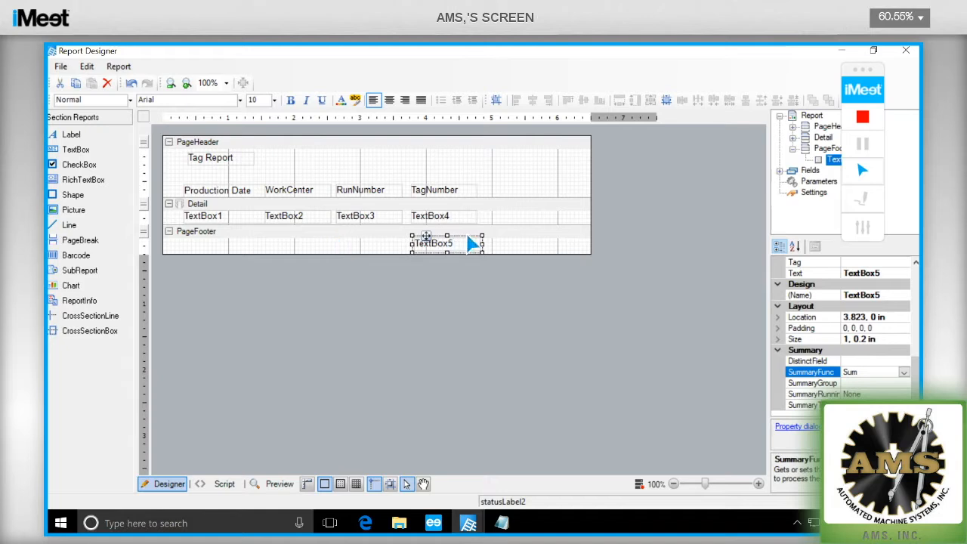
- Look through the properties of the Detail section
click(296, 204)
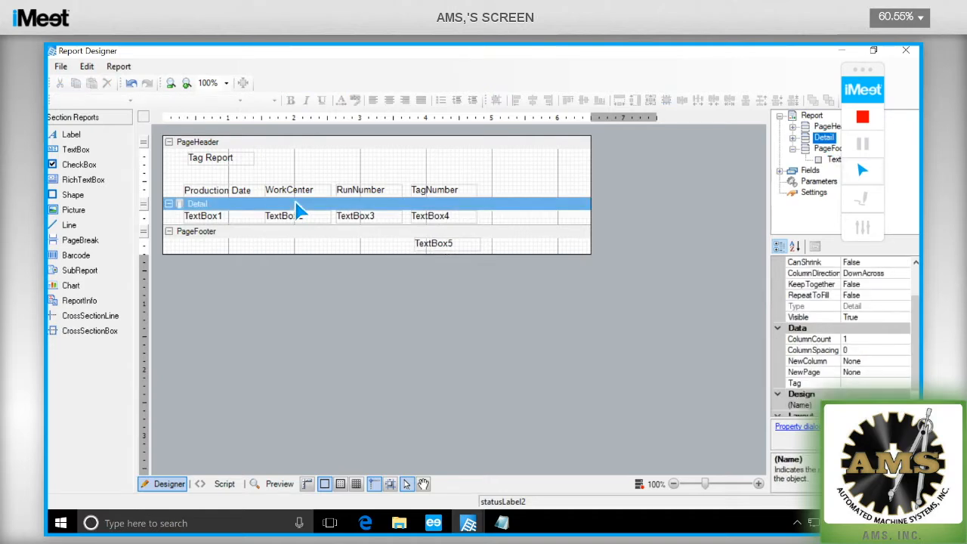
right_click(296, 204)
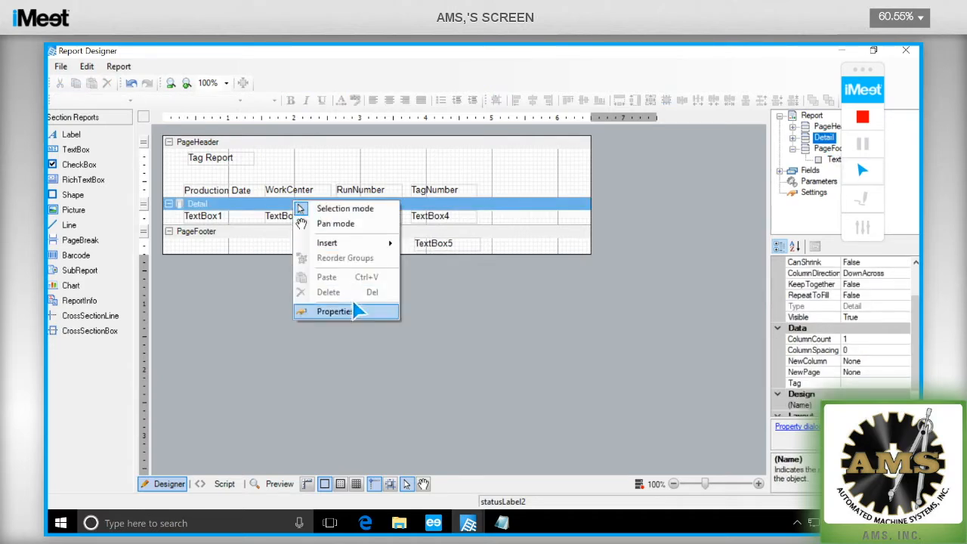
click(378, 311)
drag(910, 325, 910, 300)
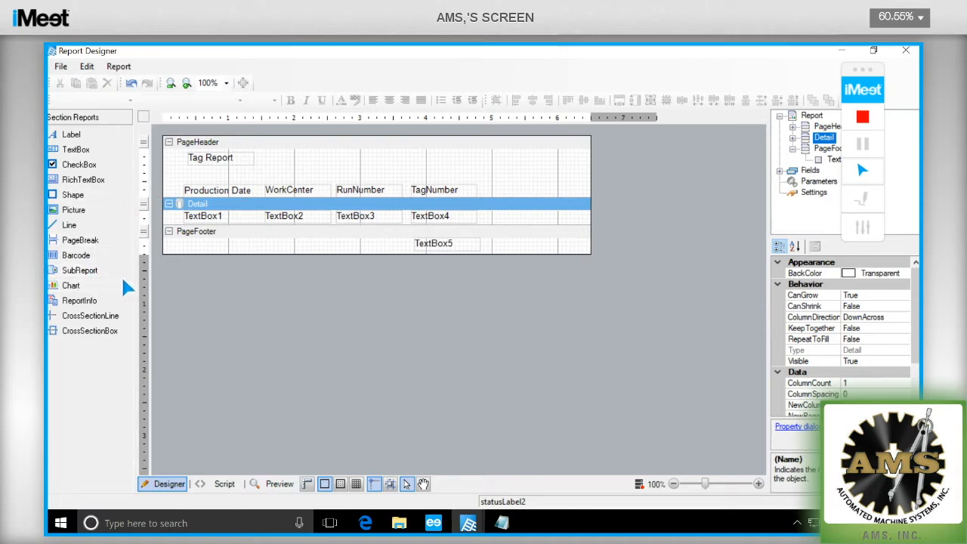
- Insert a group header/footer pair around the Detail section and move TextBox5 from the PageFooter into the group footer
right_click(234, 206)
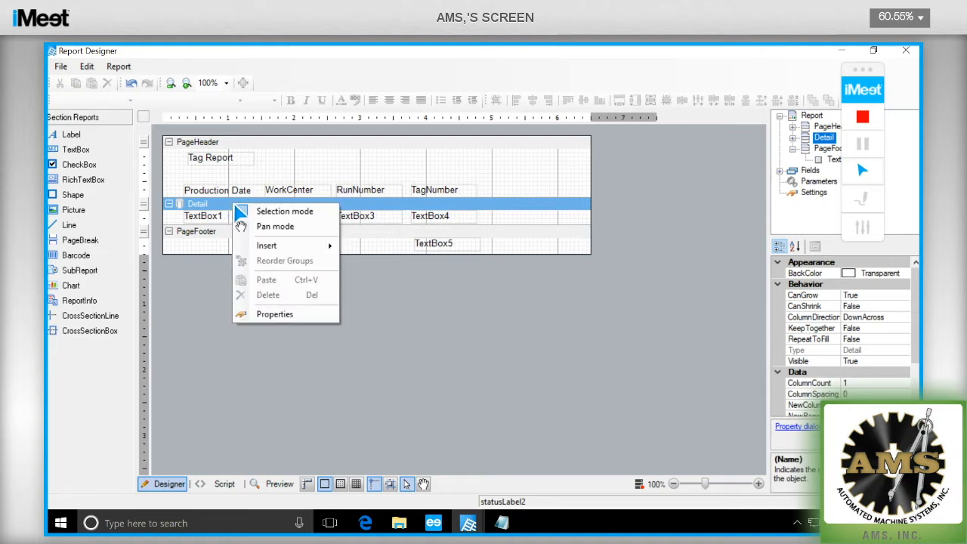
mouse_move(269, 248)
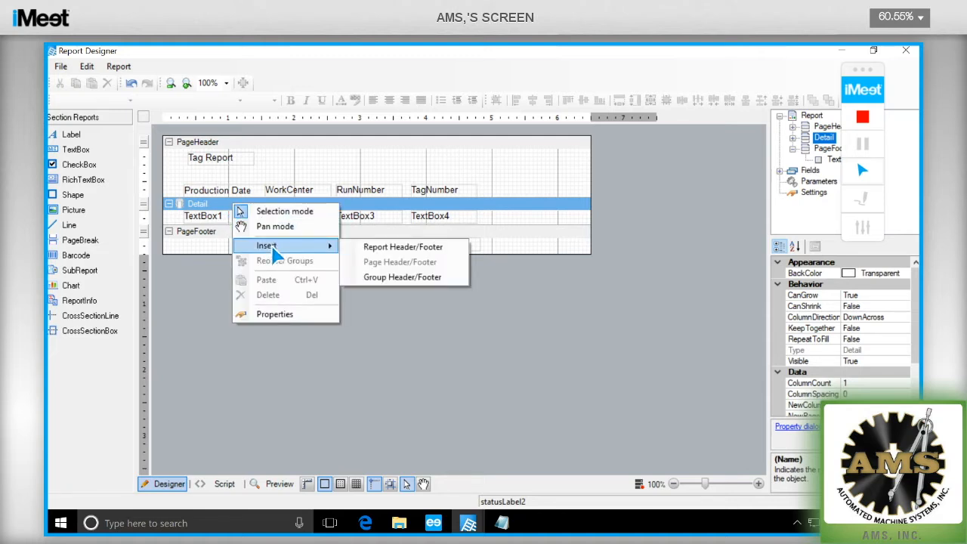
click(401, 277)
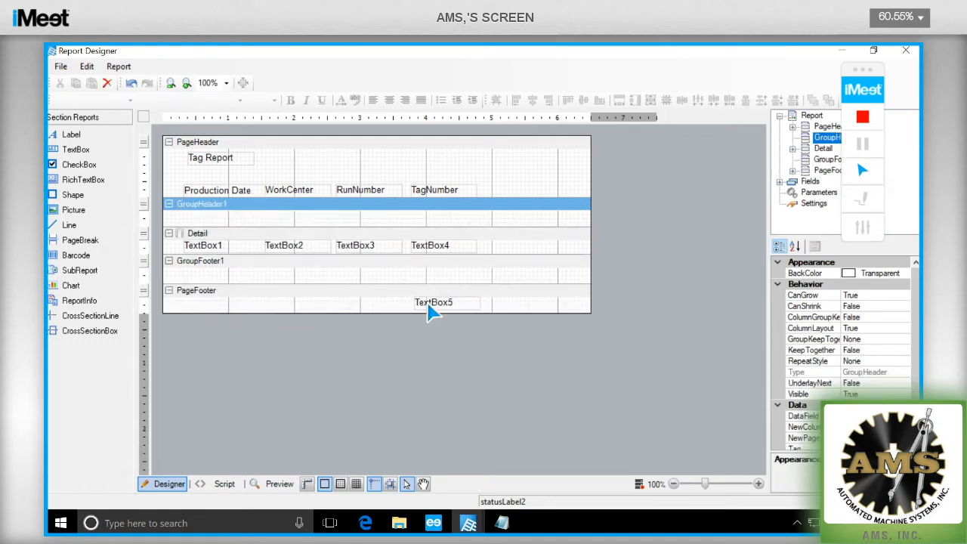
click(437, 307)
drag(441, 315, 439, 285)
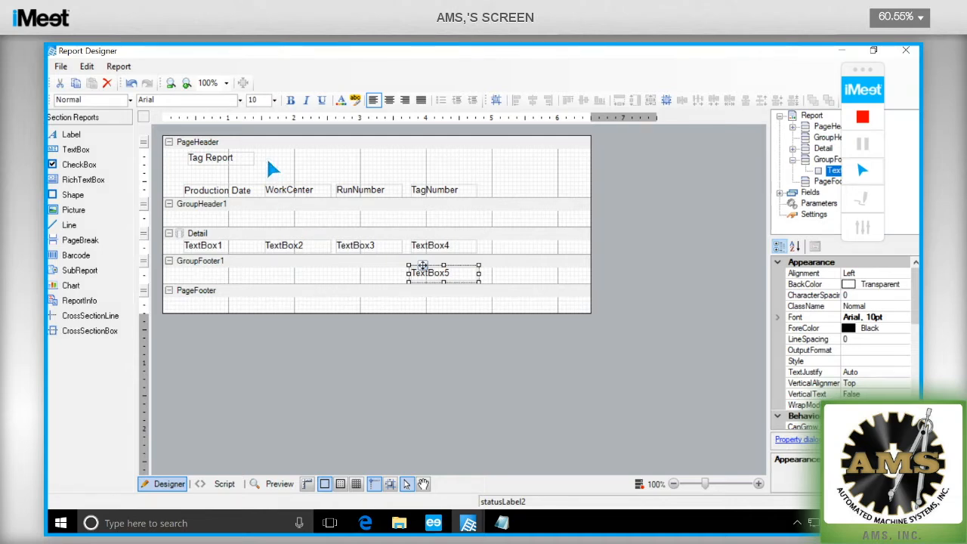
- Insert a second group header/footer pair around the Detail section and add a text box to the inner group footer below TextBox2
right_click(271, 235)
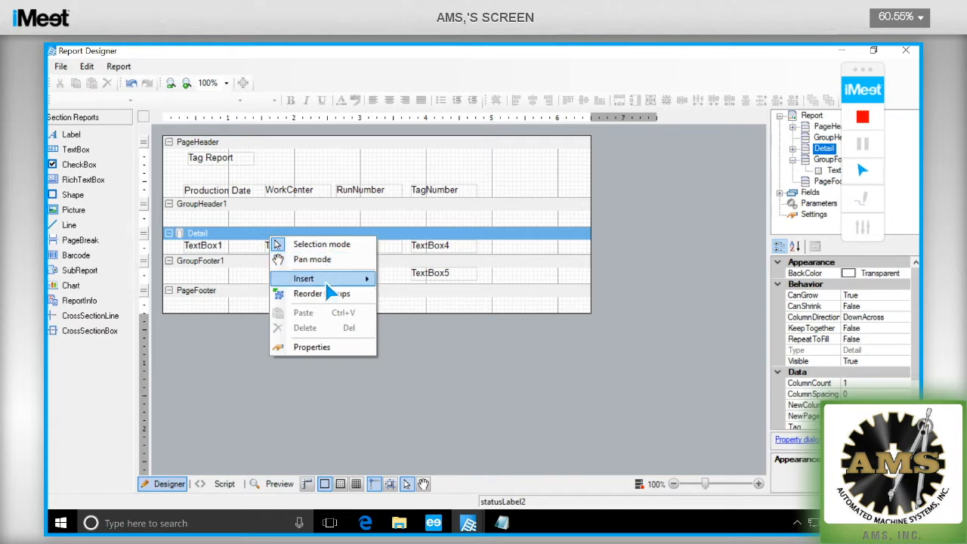
mouse_move(306, 279)
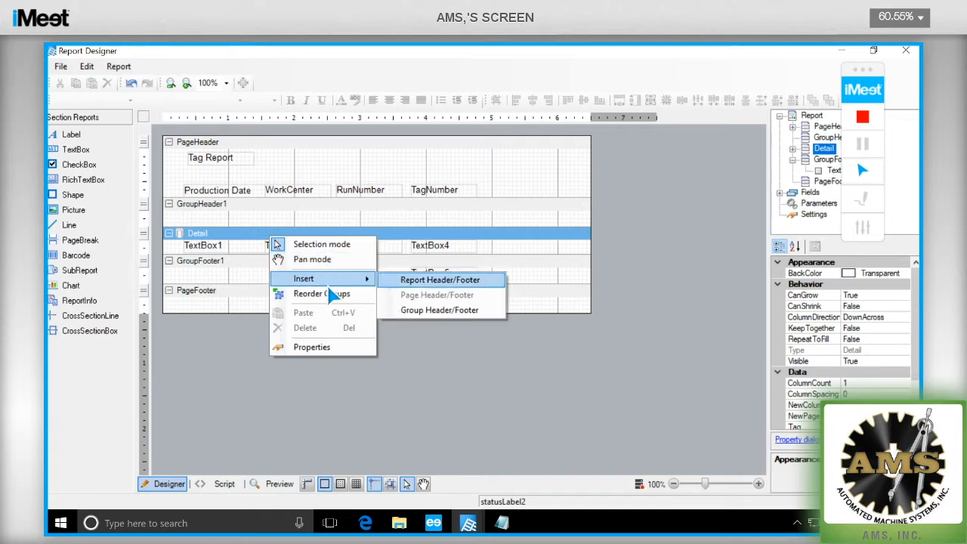
click(444, 315)
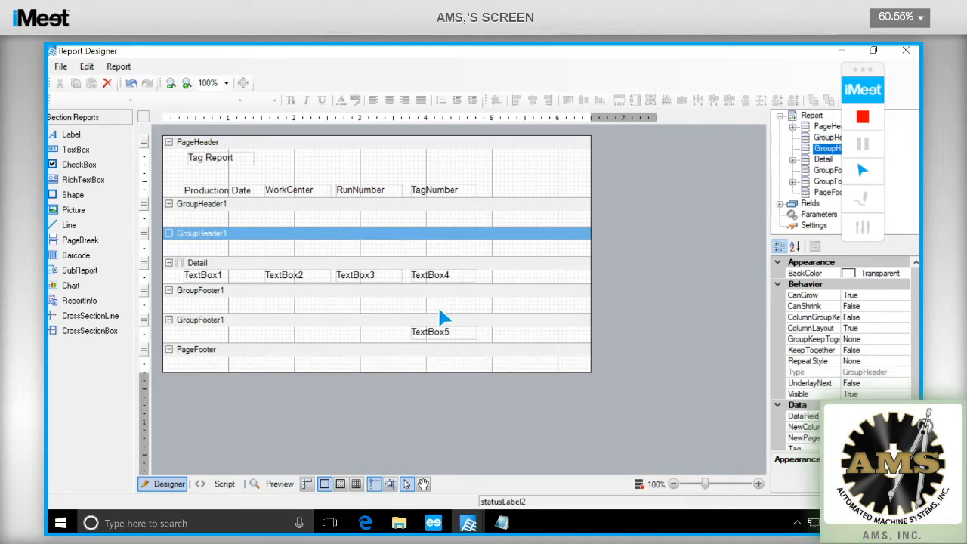
click(443, 333)
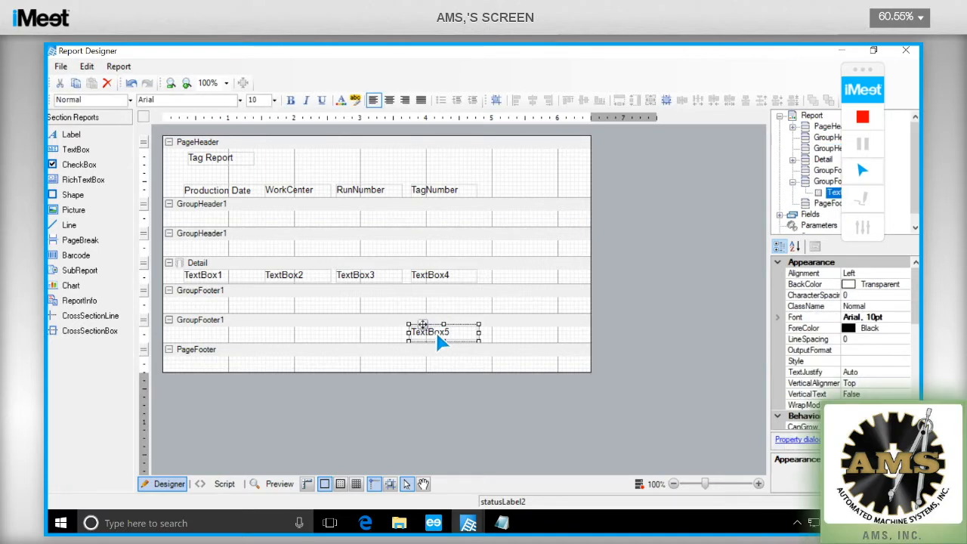
click(85, 151)
drag(330, 300, 277, 303)
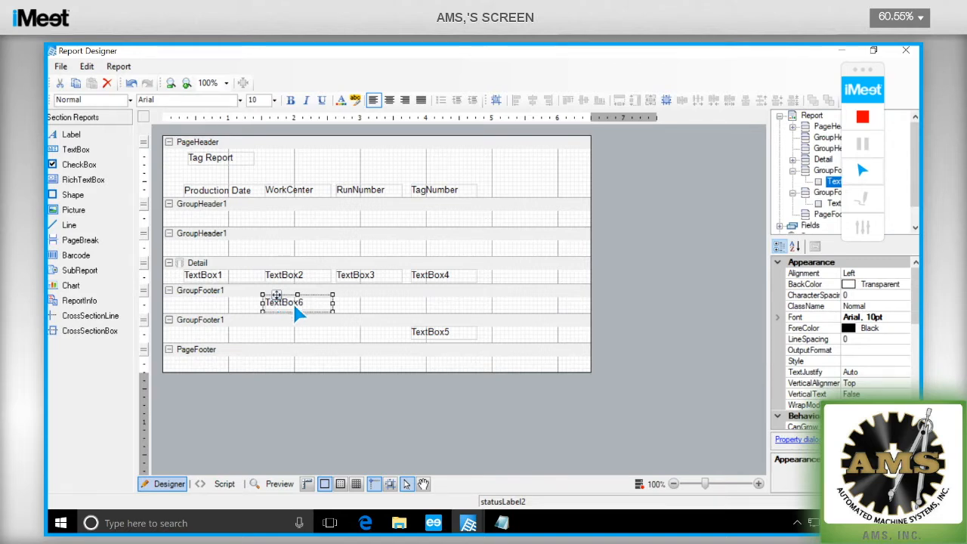
- Examine the inner group header's properties, including the DataField that sets what the group is based on
click(276, 234)
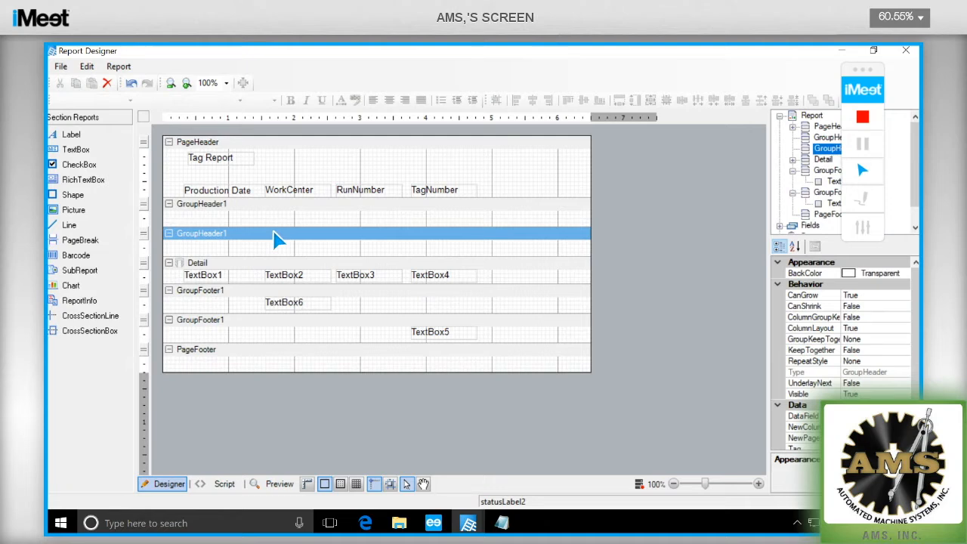
right_click(276, 236)
click(329, 347)
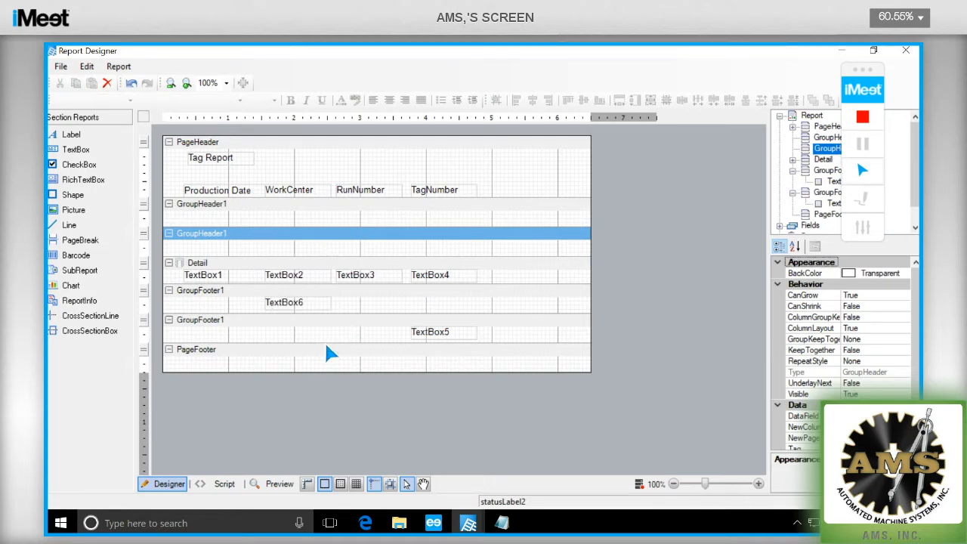
scroll(904, 391, down, 1)
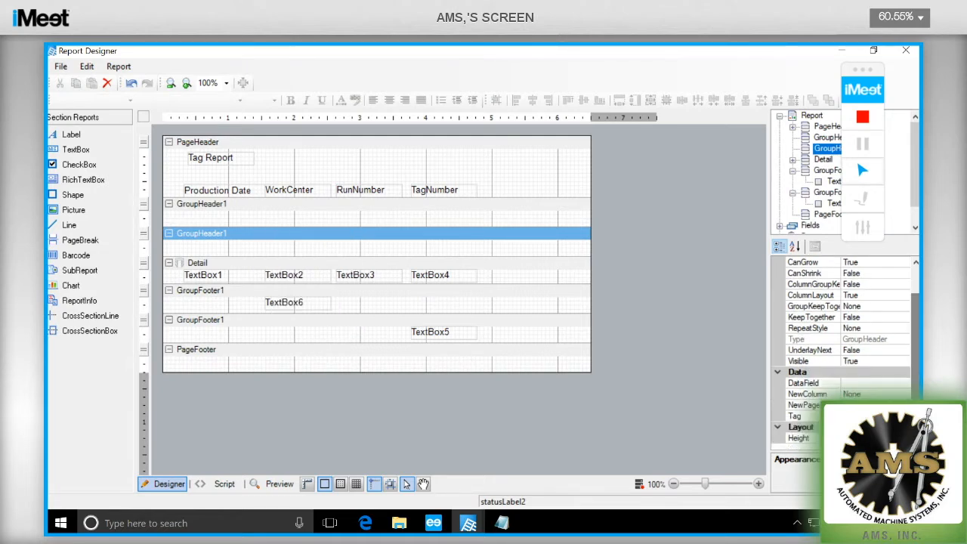
click(898, 384)
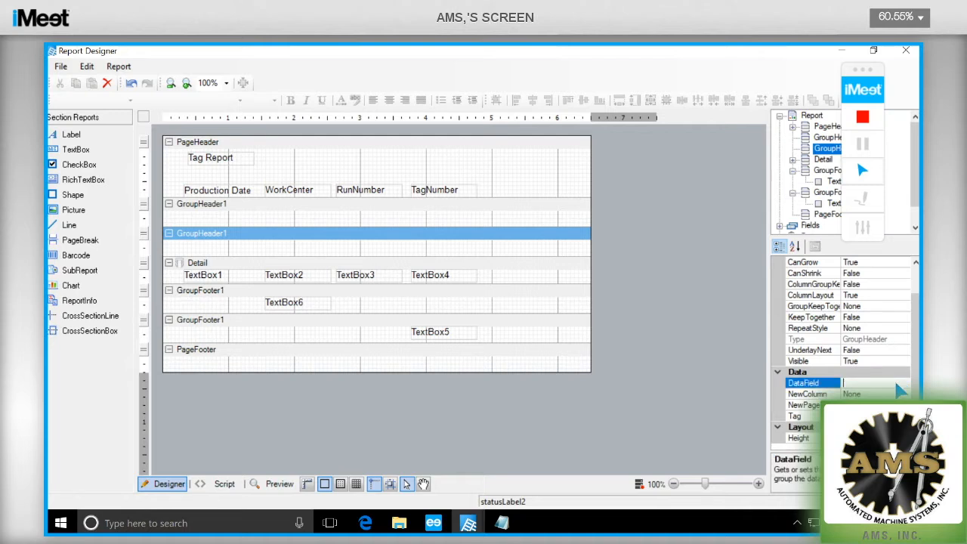
right_click(217, 236)
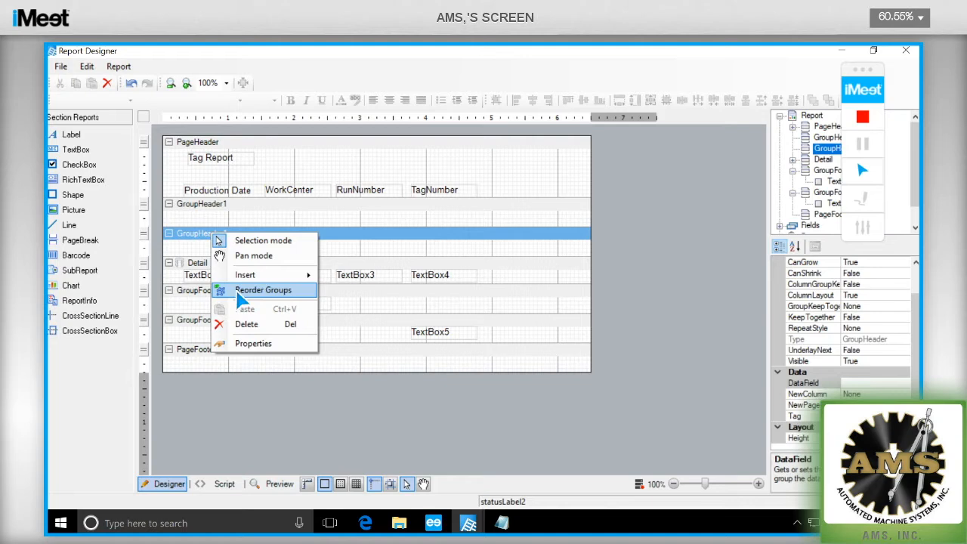
click(249, 344)
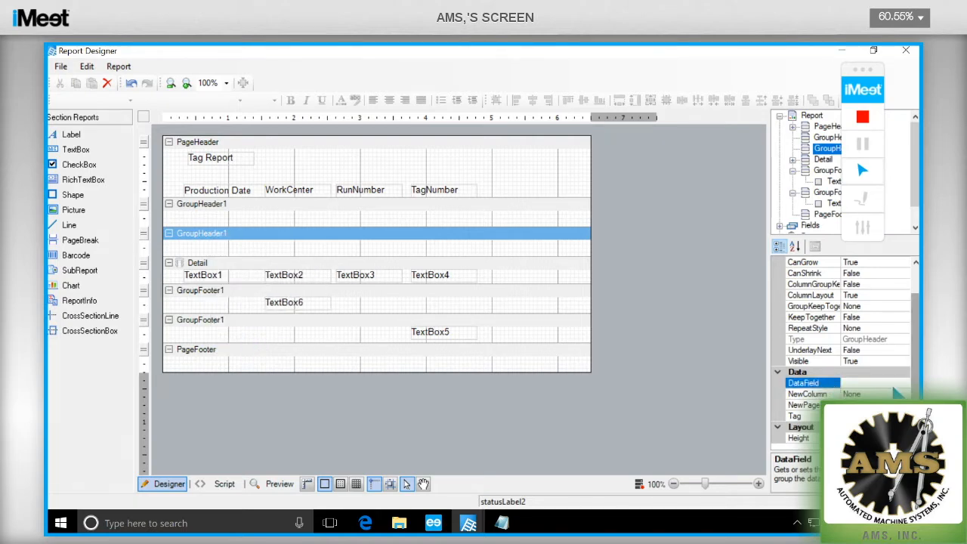
scroll(907, 333, up, 1)
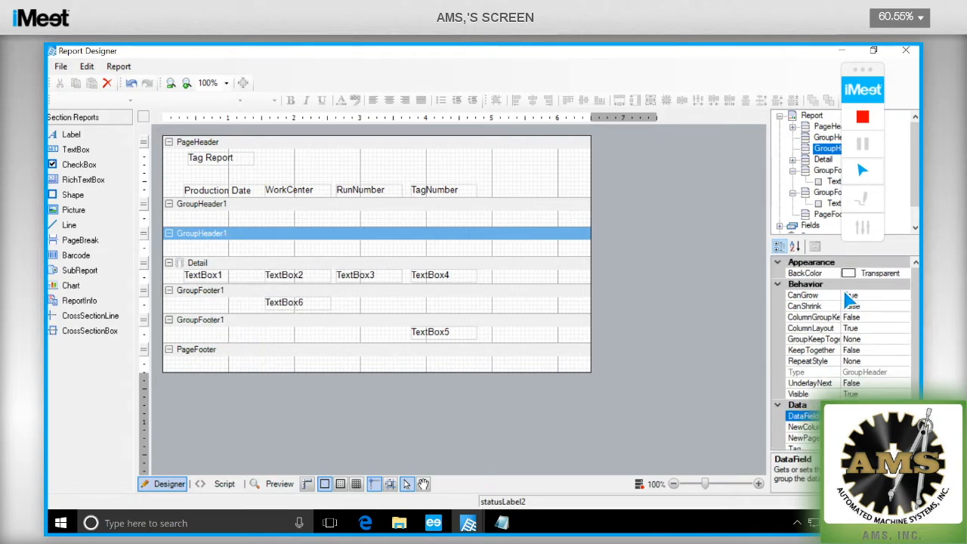
- Sort the inner group header's properties alphabetically and move the floating iMeet toolbar clear of the report outline
scroll(911, 390, down, 1)
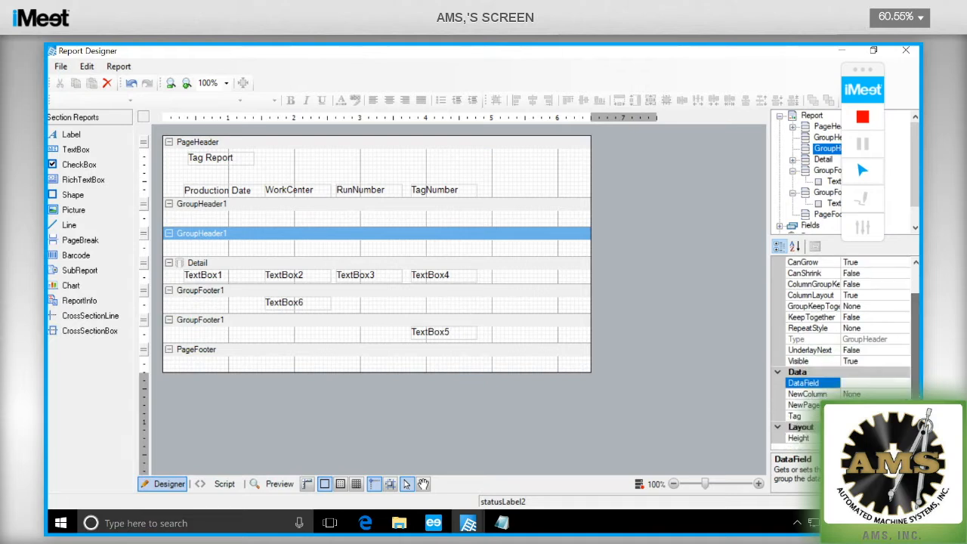
click(796, 246)
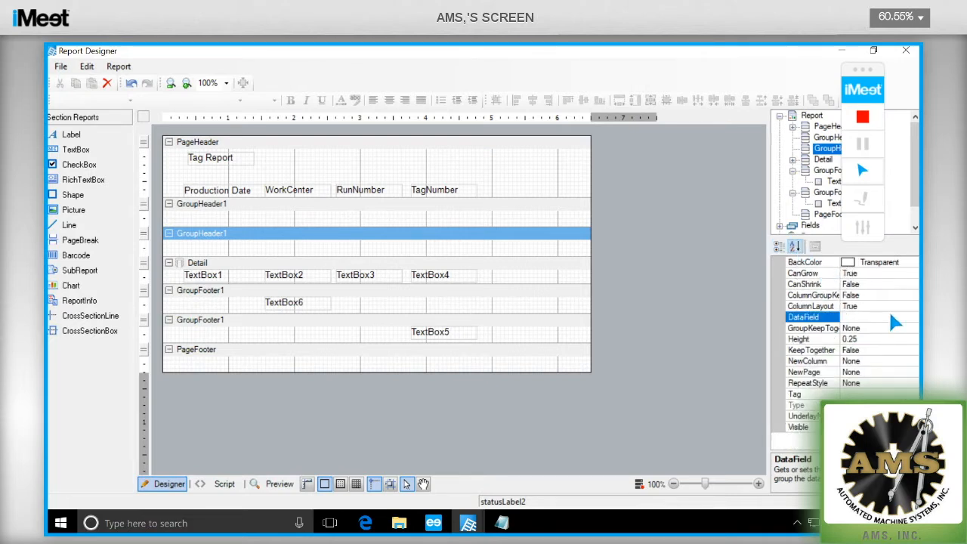
double_click(866, 351)
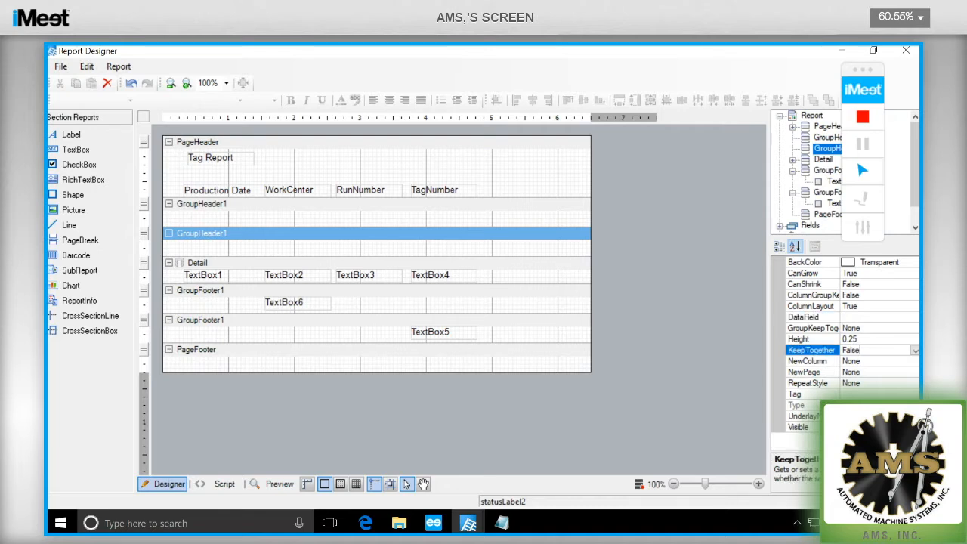
double_click(868, 352)
drag(848, 82, 745, 102)
click(836, 150)
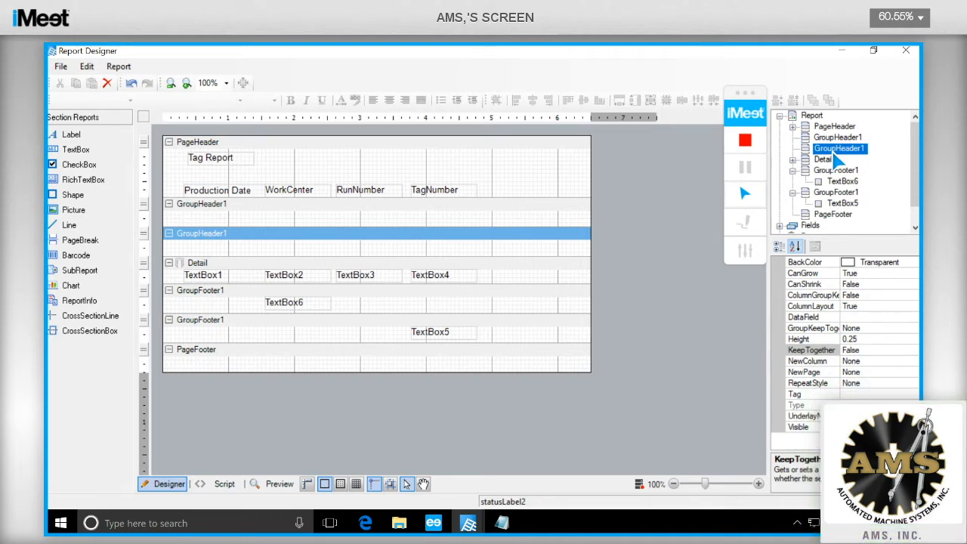
- Check the outer group header's context options, select the inner group header's DataField property, and widen the properties pane
right_click(221, 206)
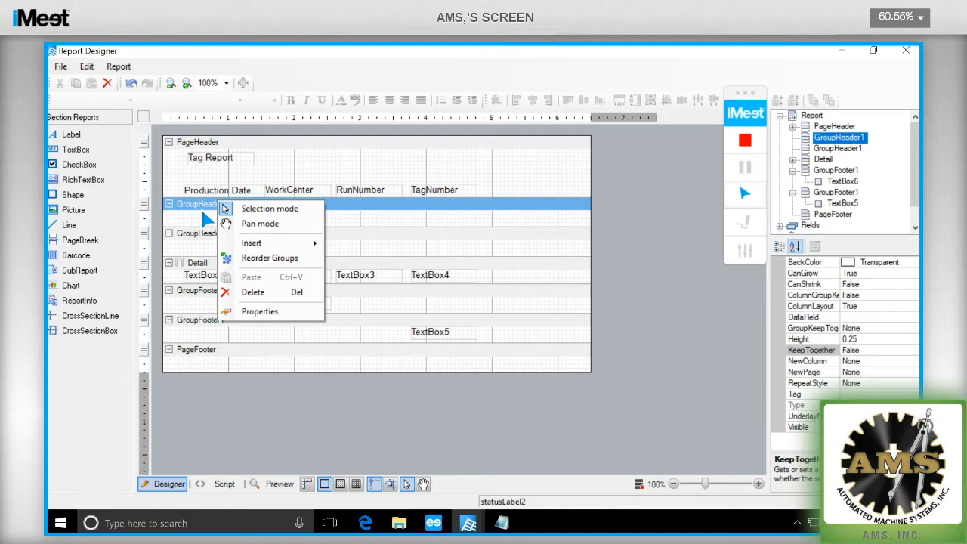
click(203, 215)
click(213, 234)
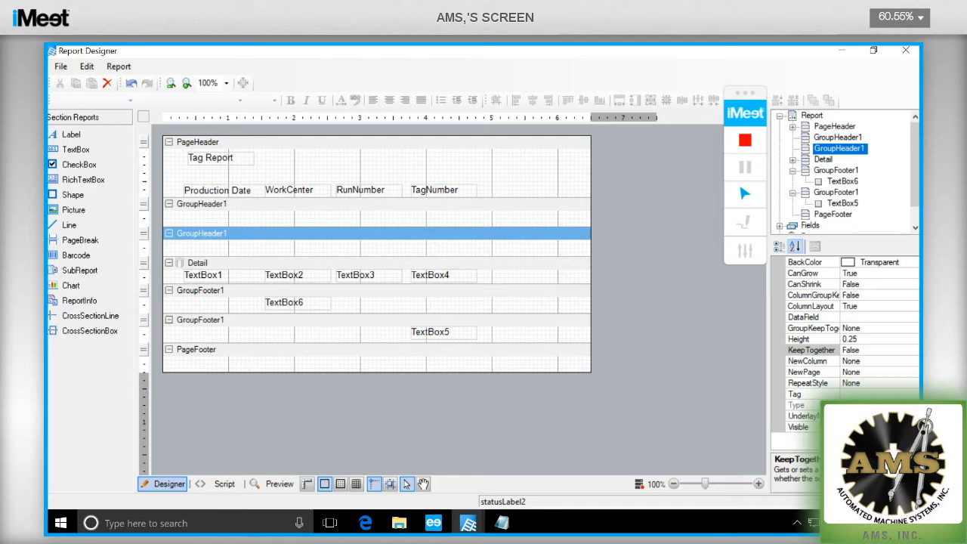
click(837, 317)
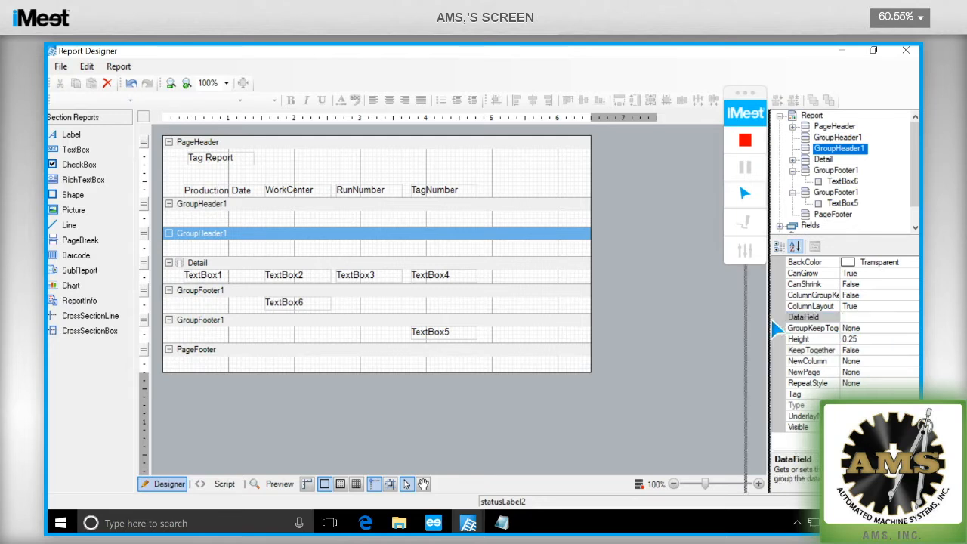
drag(770, 332, 727, 337)
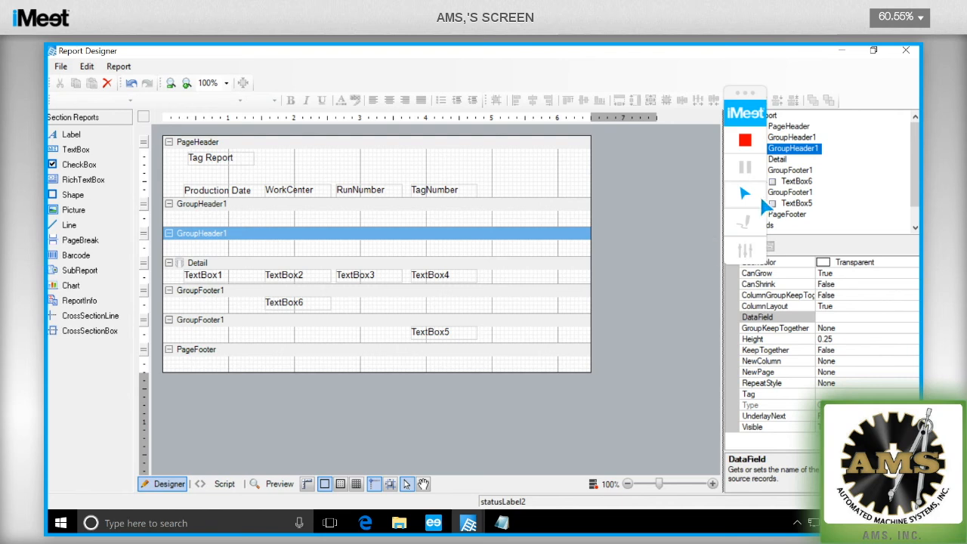
- Minimize the Report Designer and switch to the iMeet meeting window
click(847, 50)
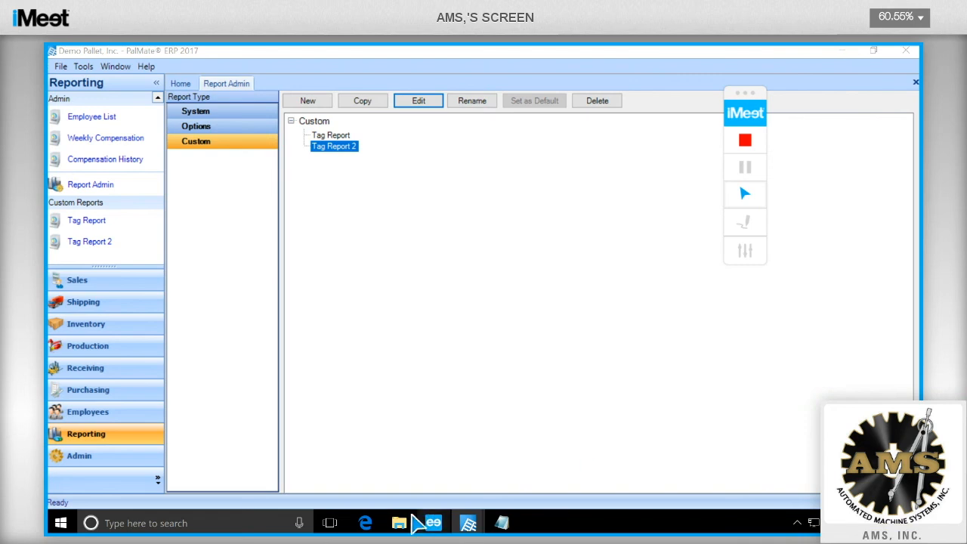
mouse_move(415, 519)
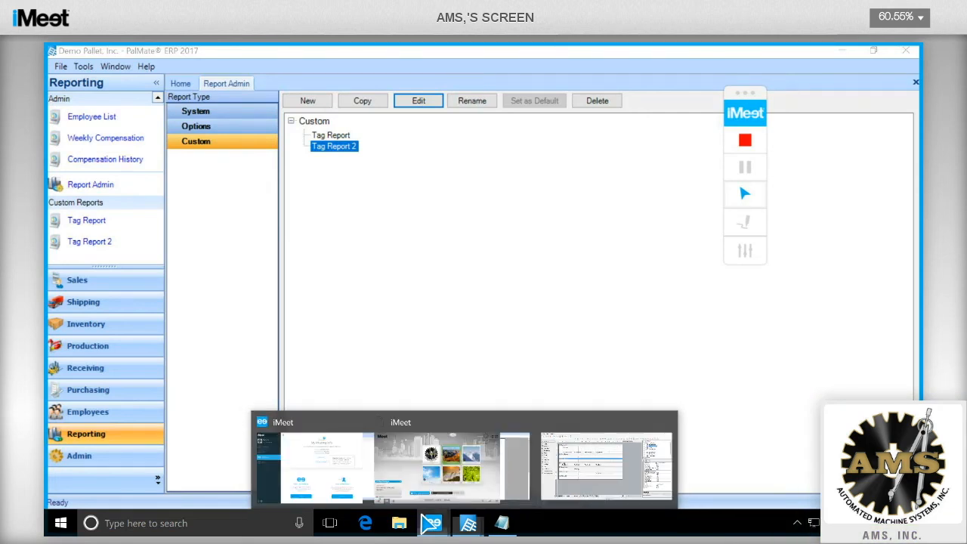
click(453, 469)
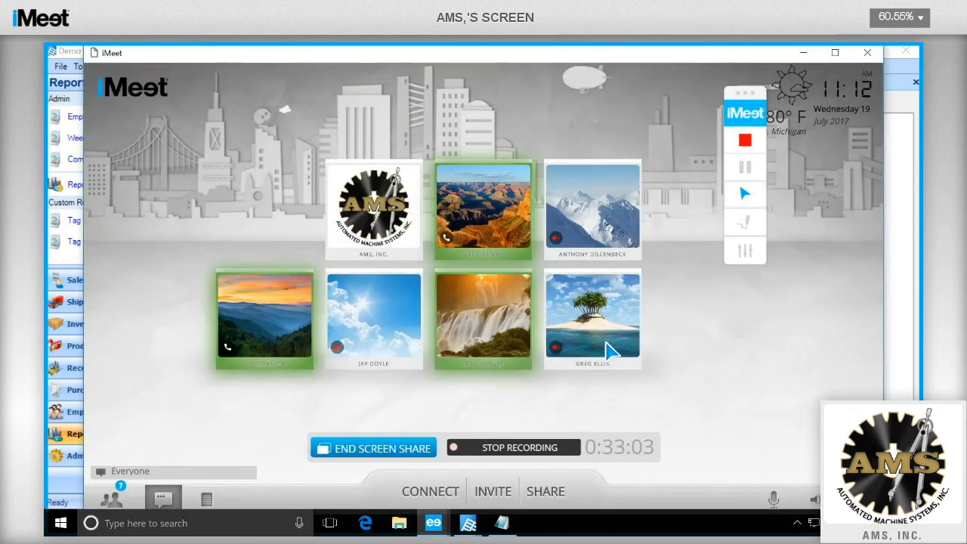